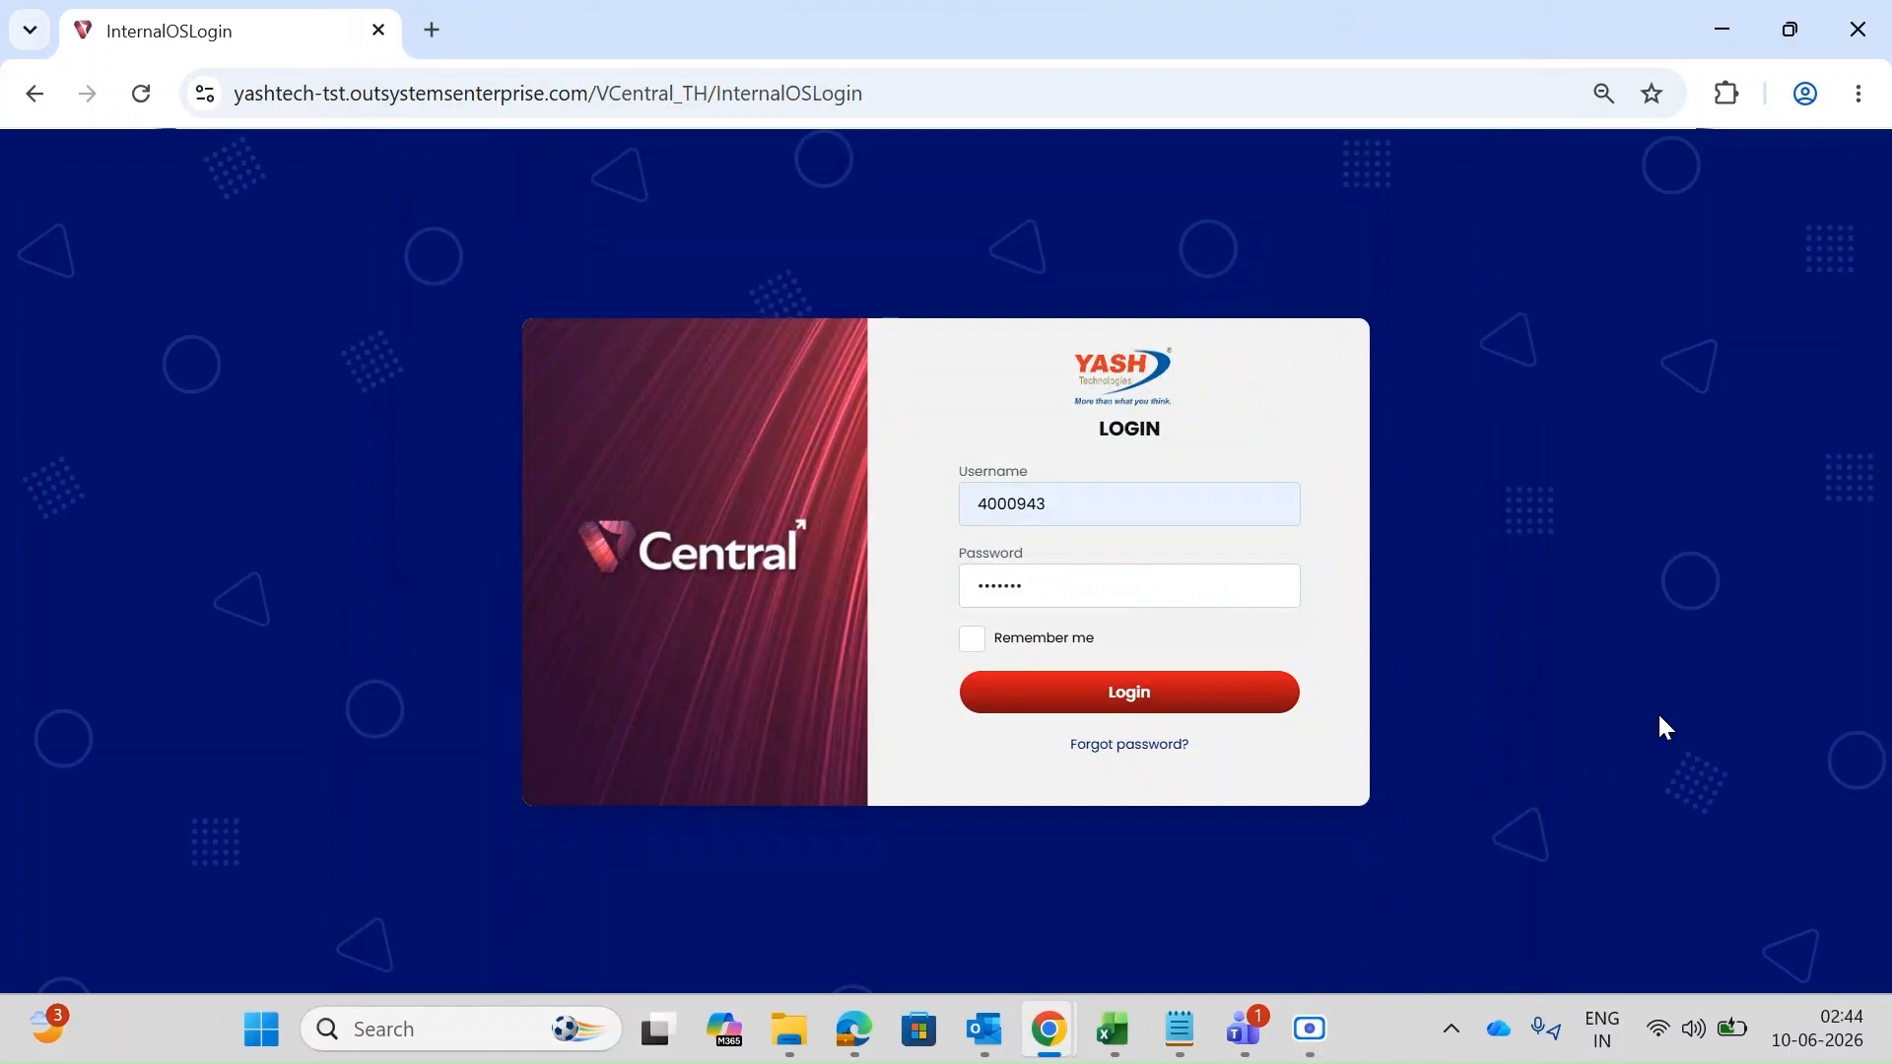
Log in with the prefilled credentials, dismiss the browser's password warning, and open the Submit Timesheet page.
click(1237, 710)
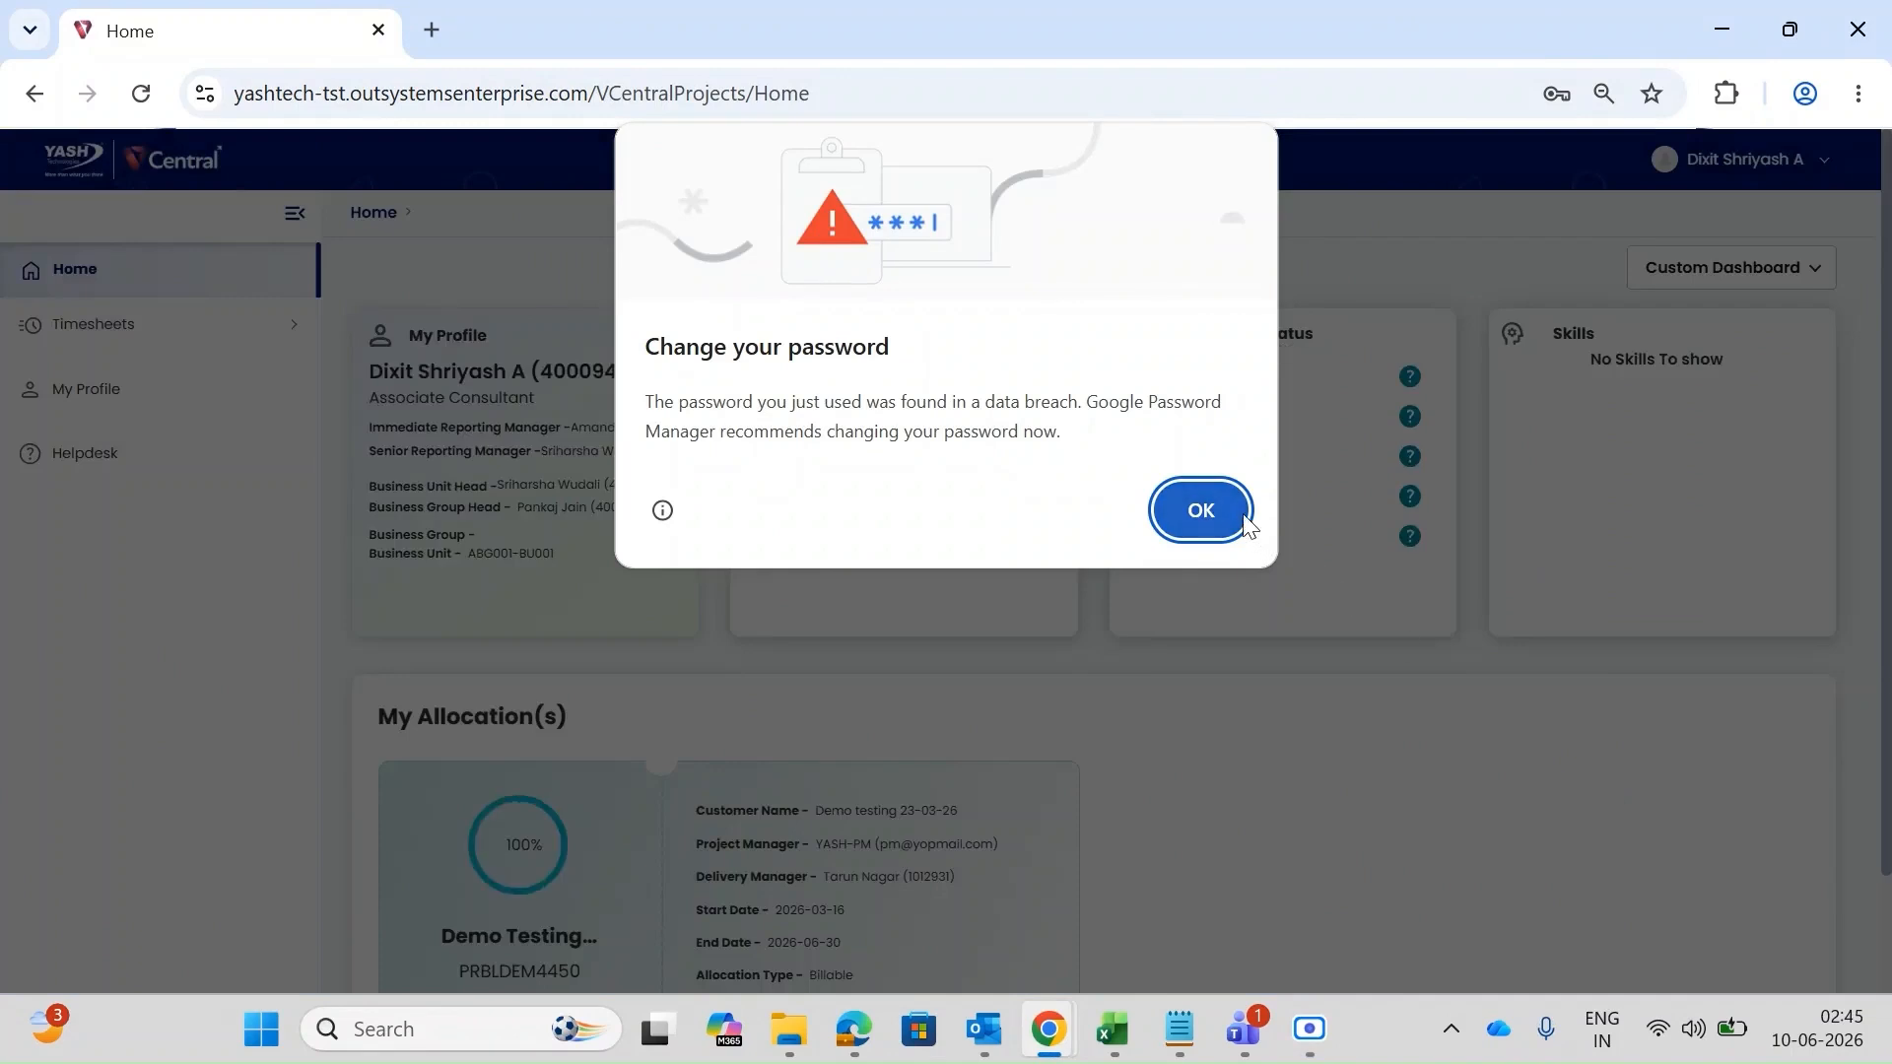
click(1244, 516)
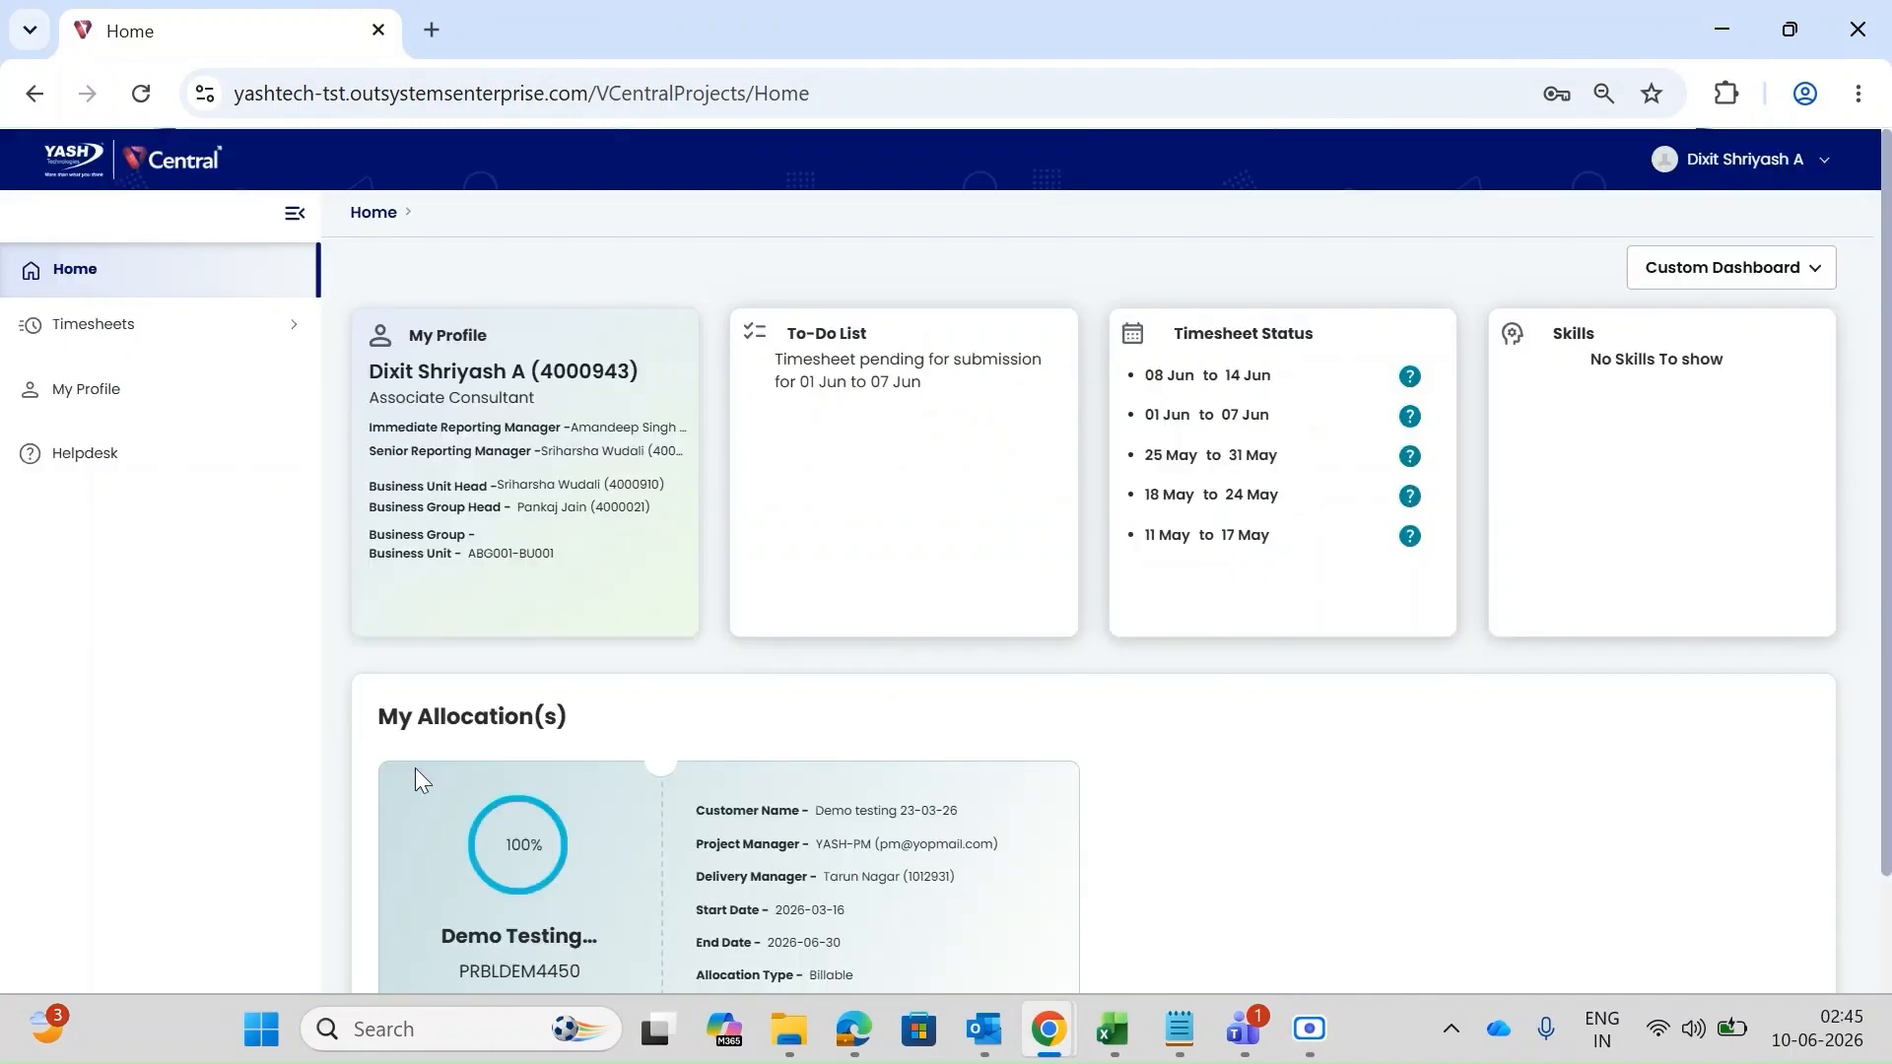
click(114, 325)
click(116, 385)
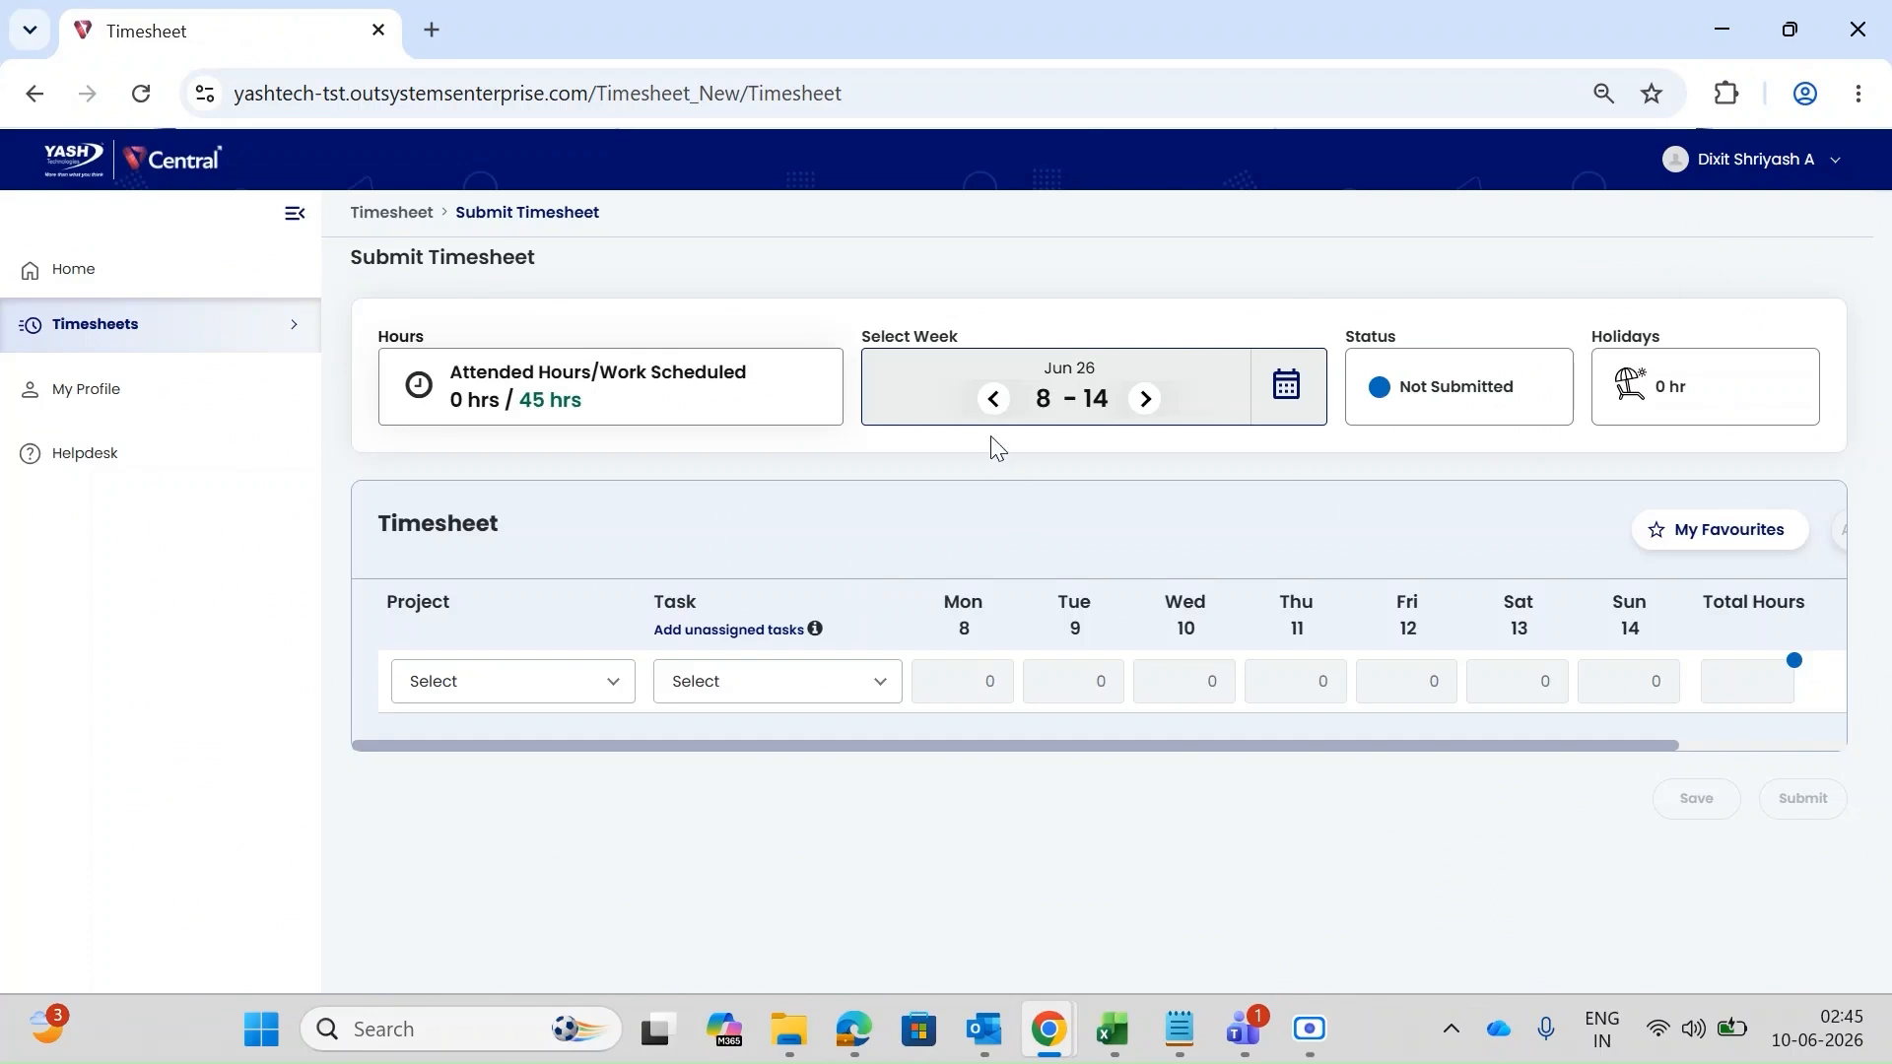
Switch the timesheet to the week of 1–7 June 26 with the sidebar collapsed, and check the saved favourites list.
click(993, 399)
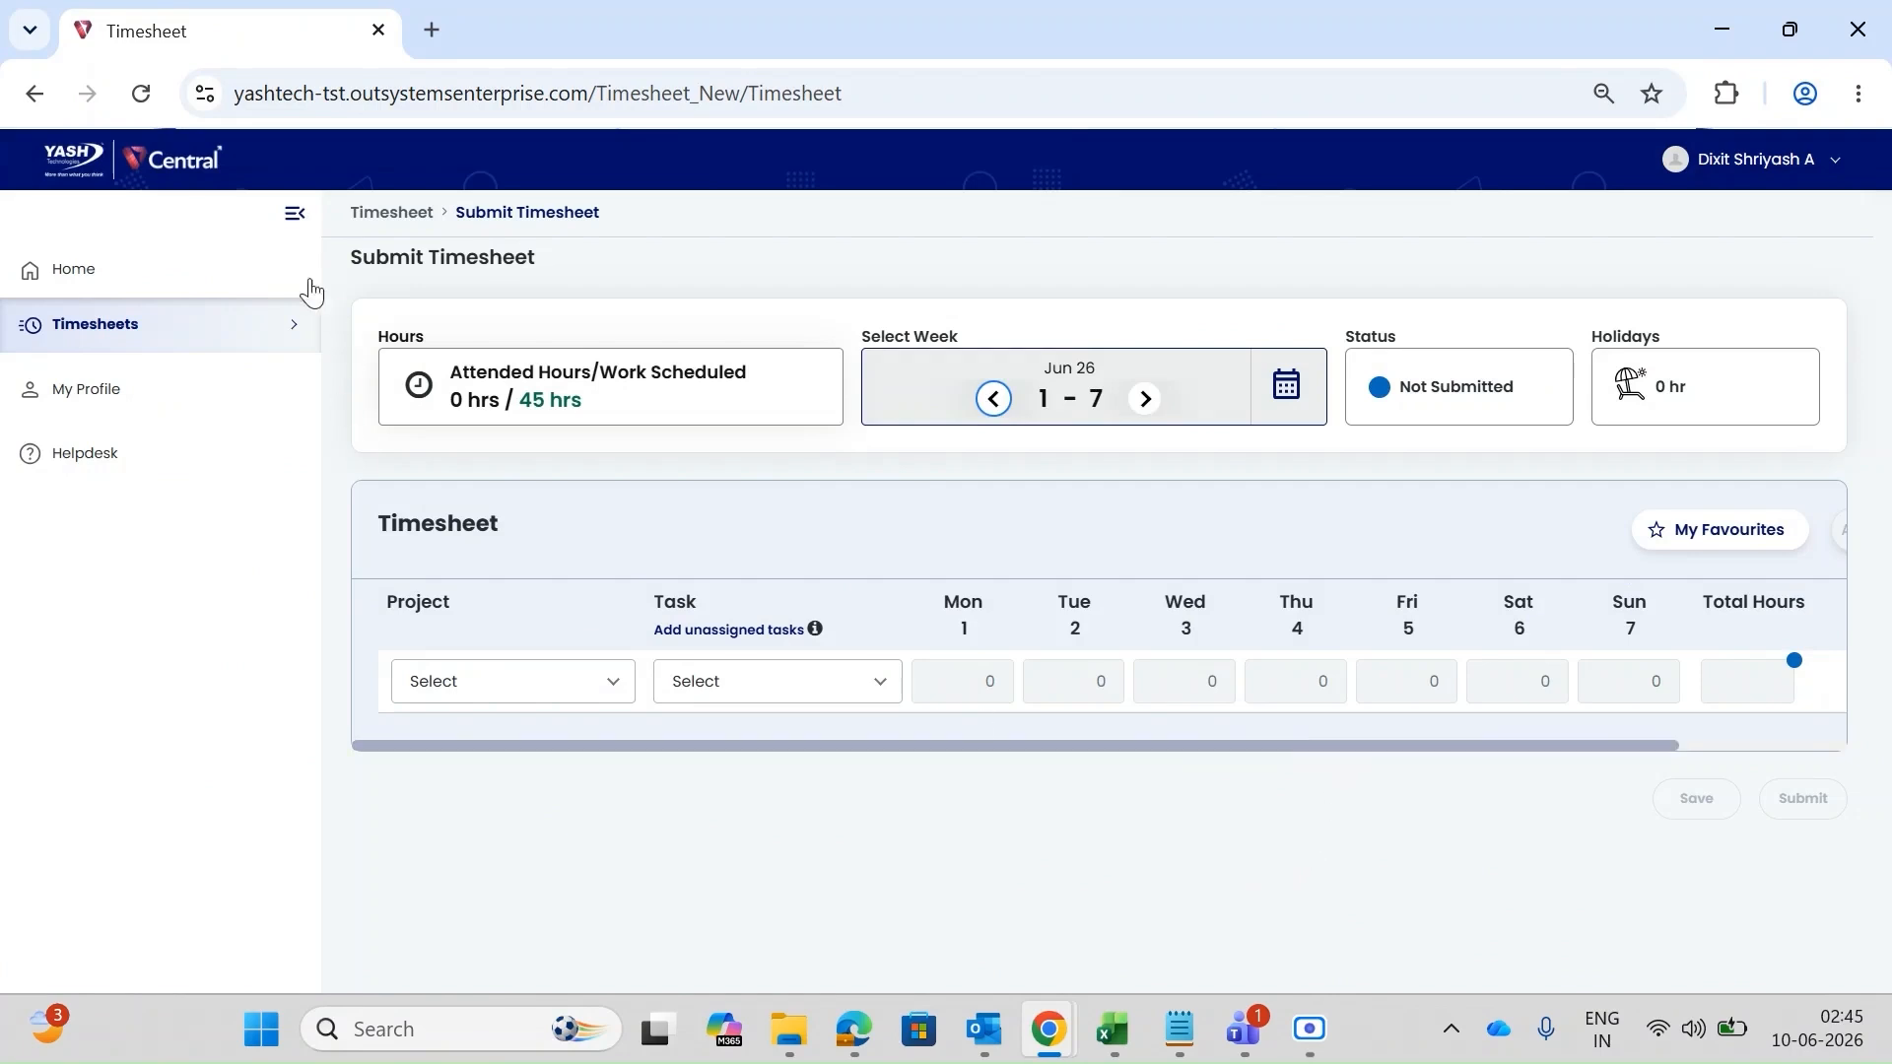
click(294, 213)
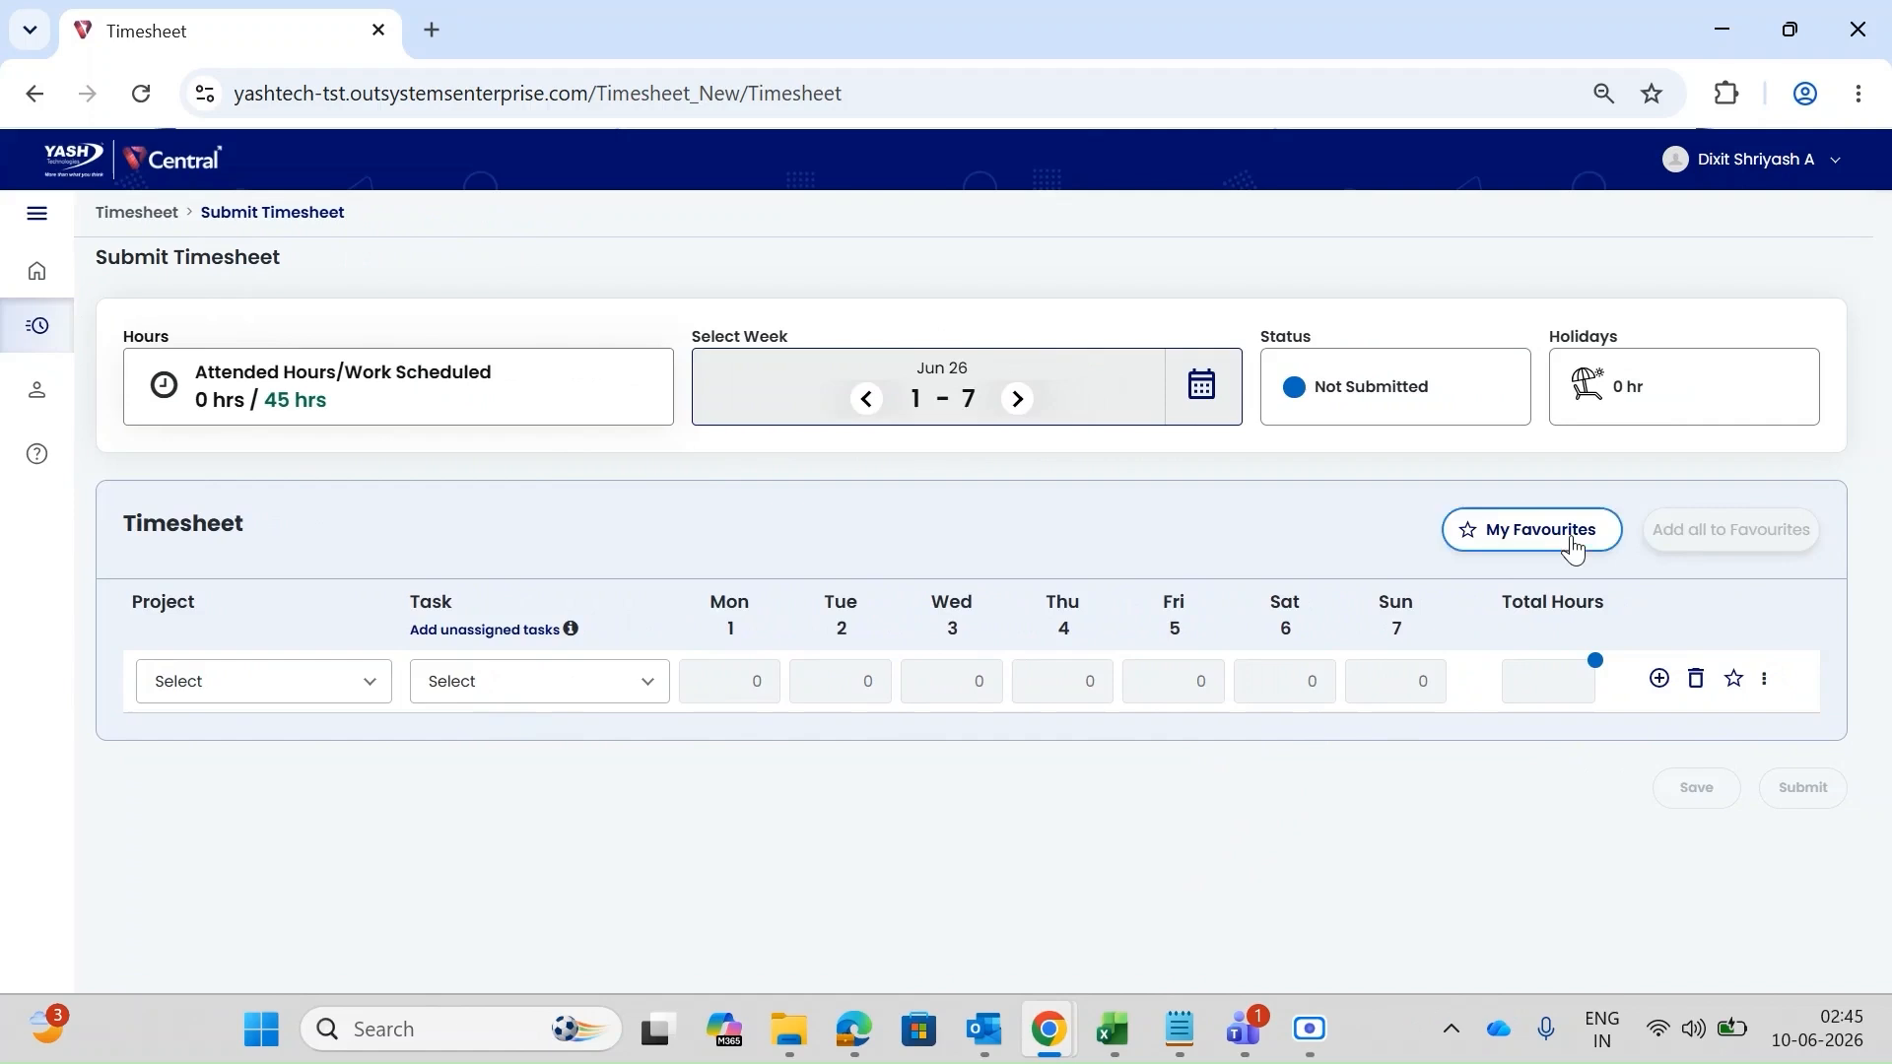
click(1573, 548)
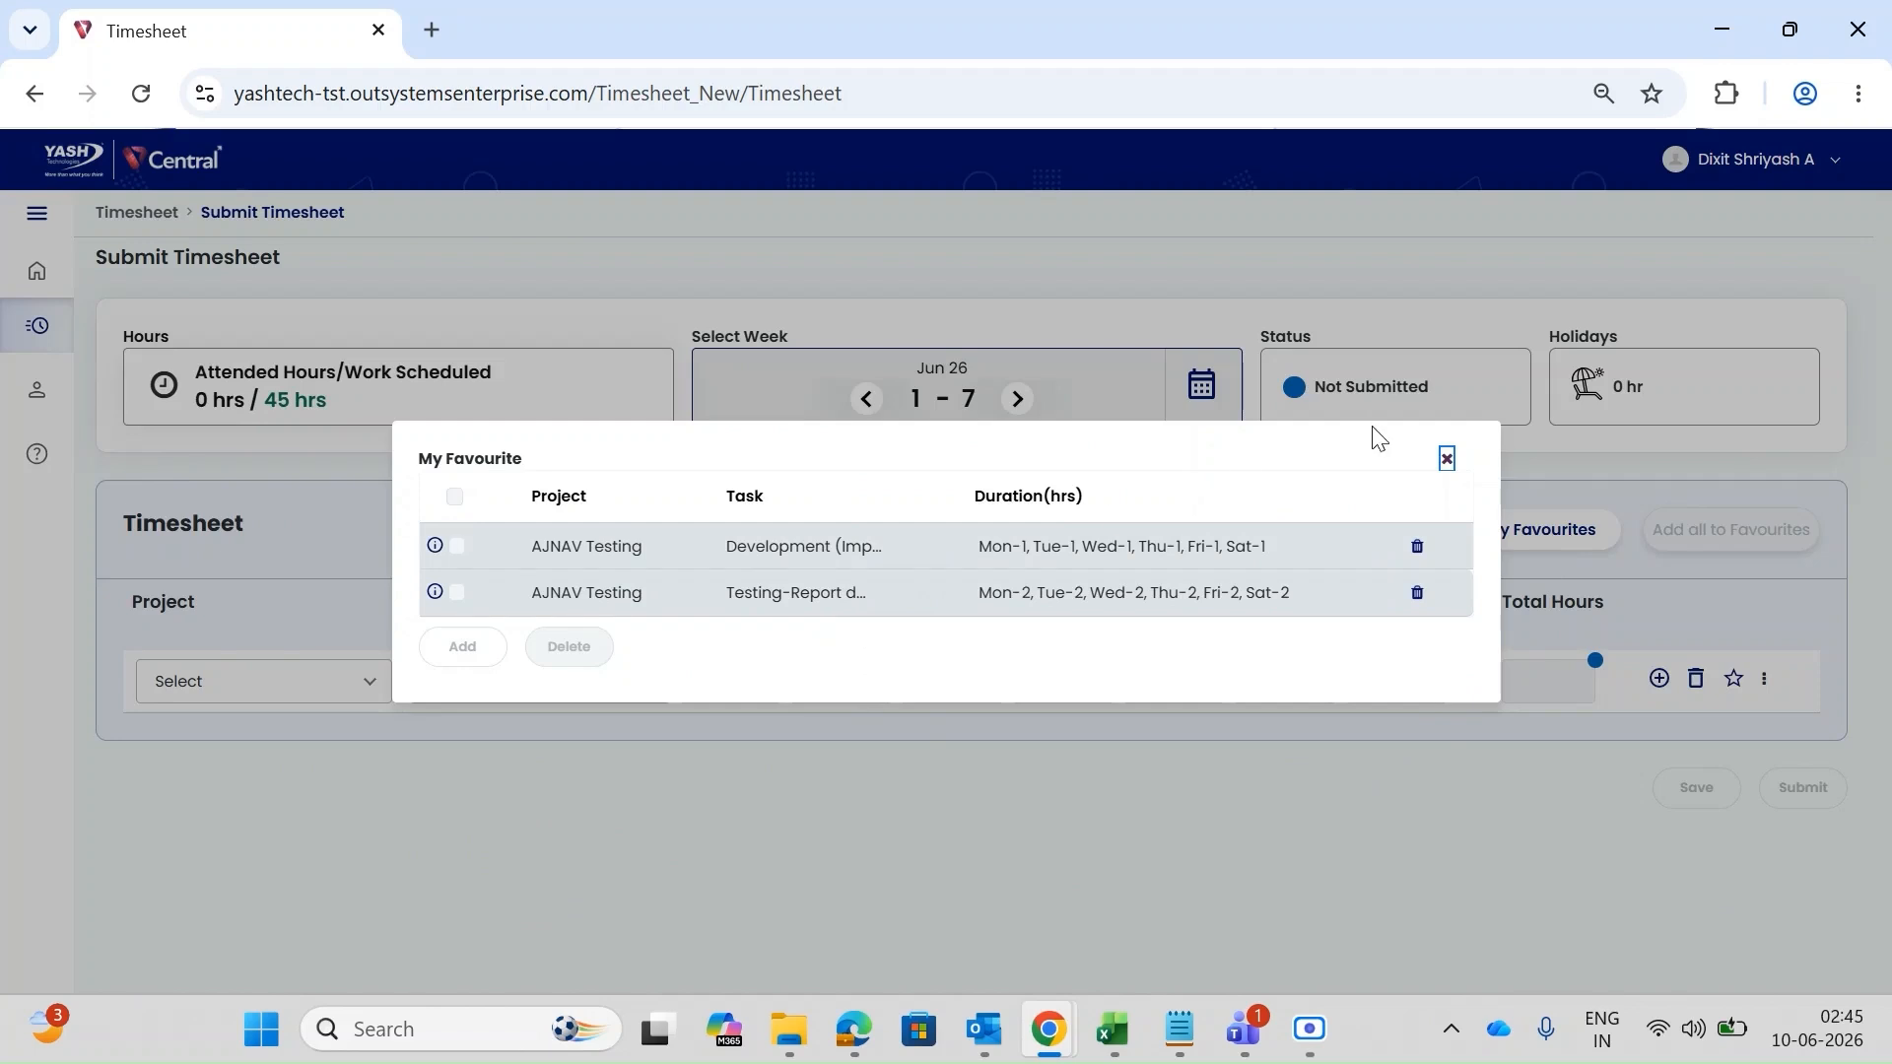
click(1446, 461)
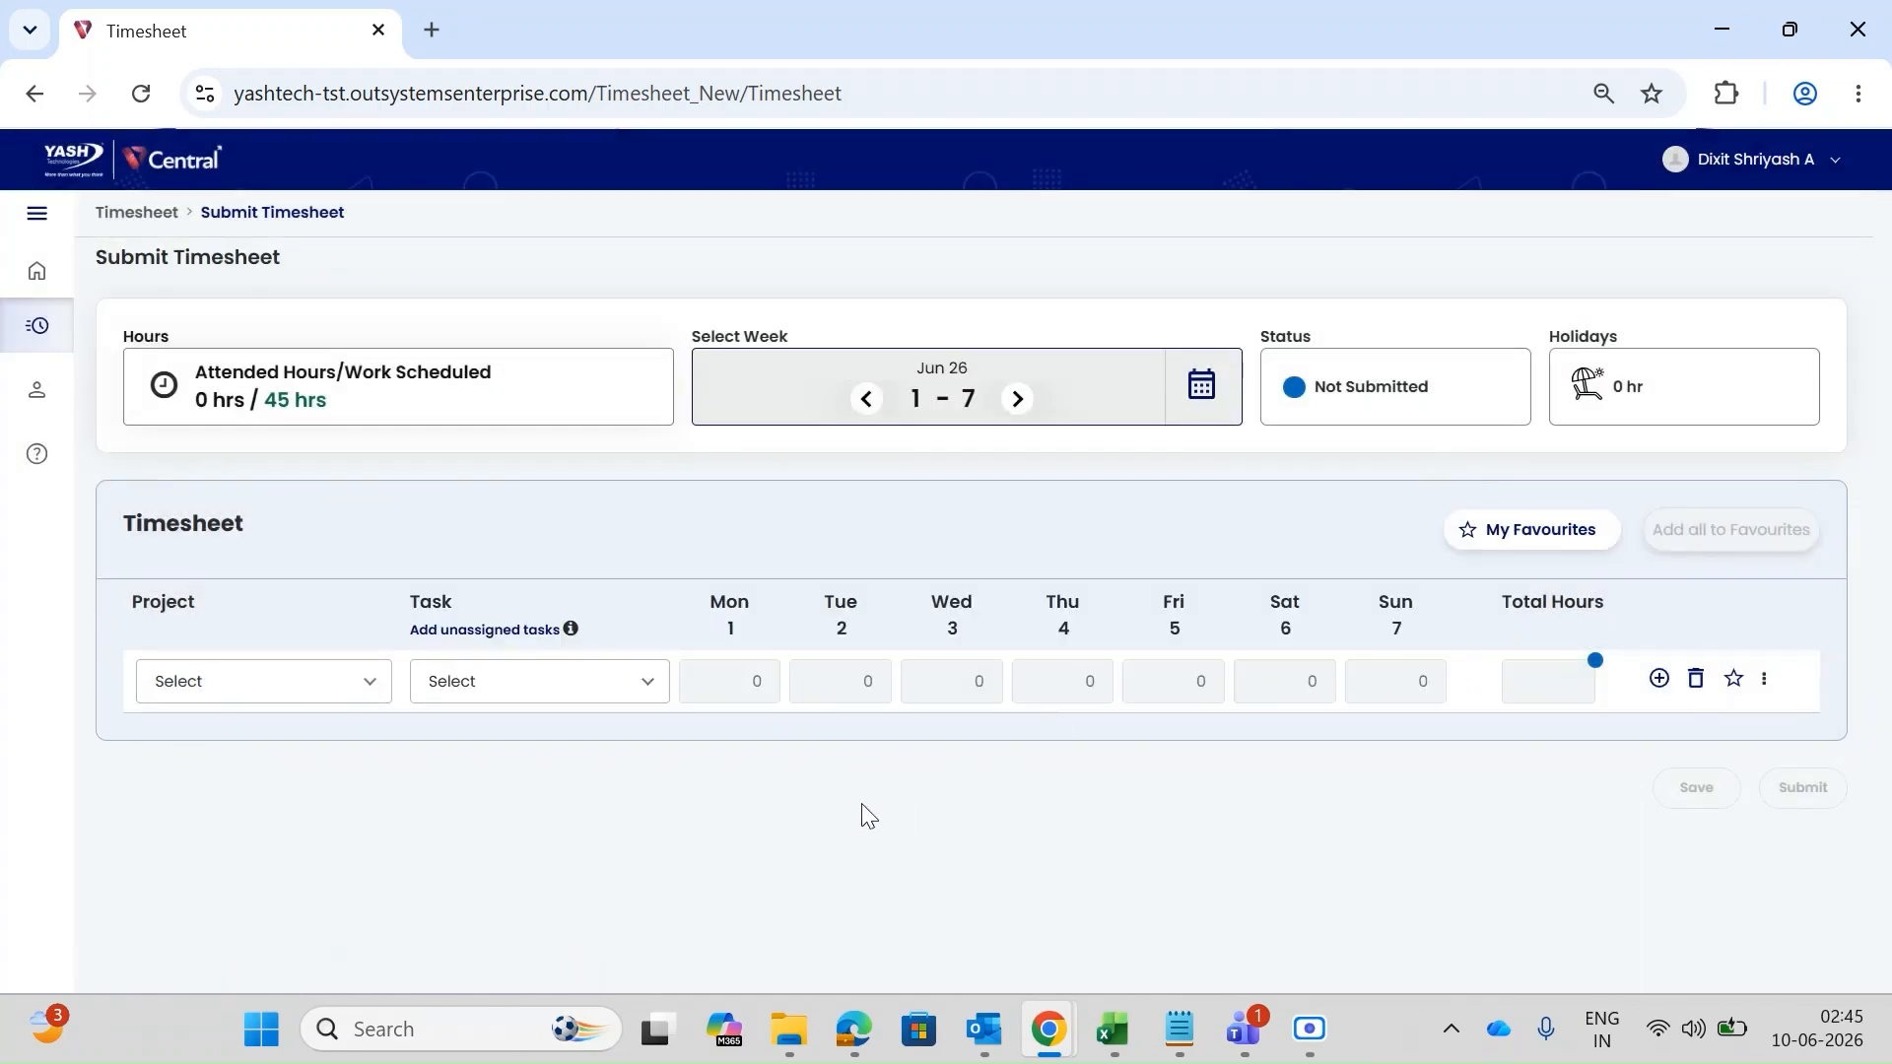
Set the first timesheet row to project "Demo Testing || Europe || GCC-02" and task "Testing-Conduct regression testing.".
click(315, 696)
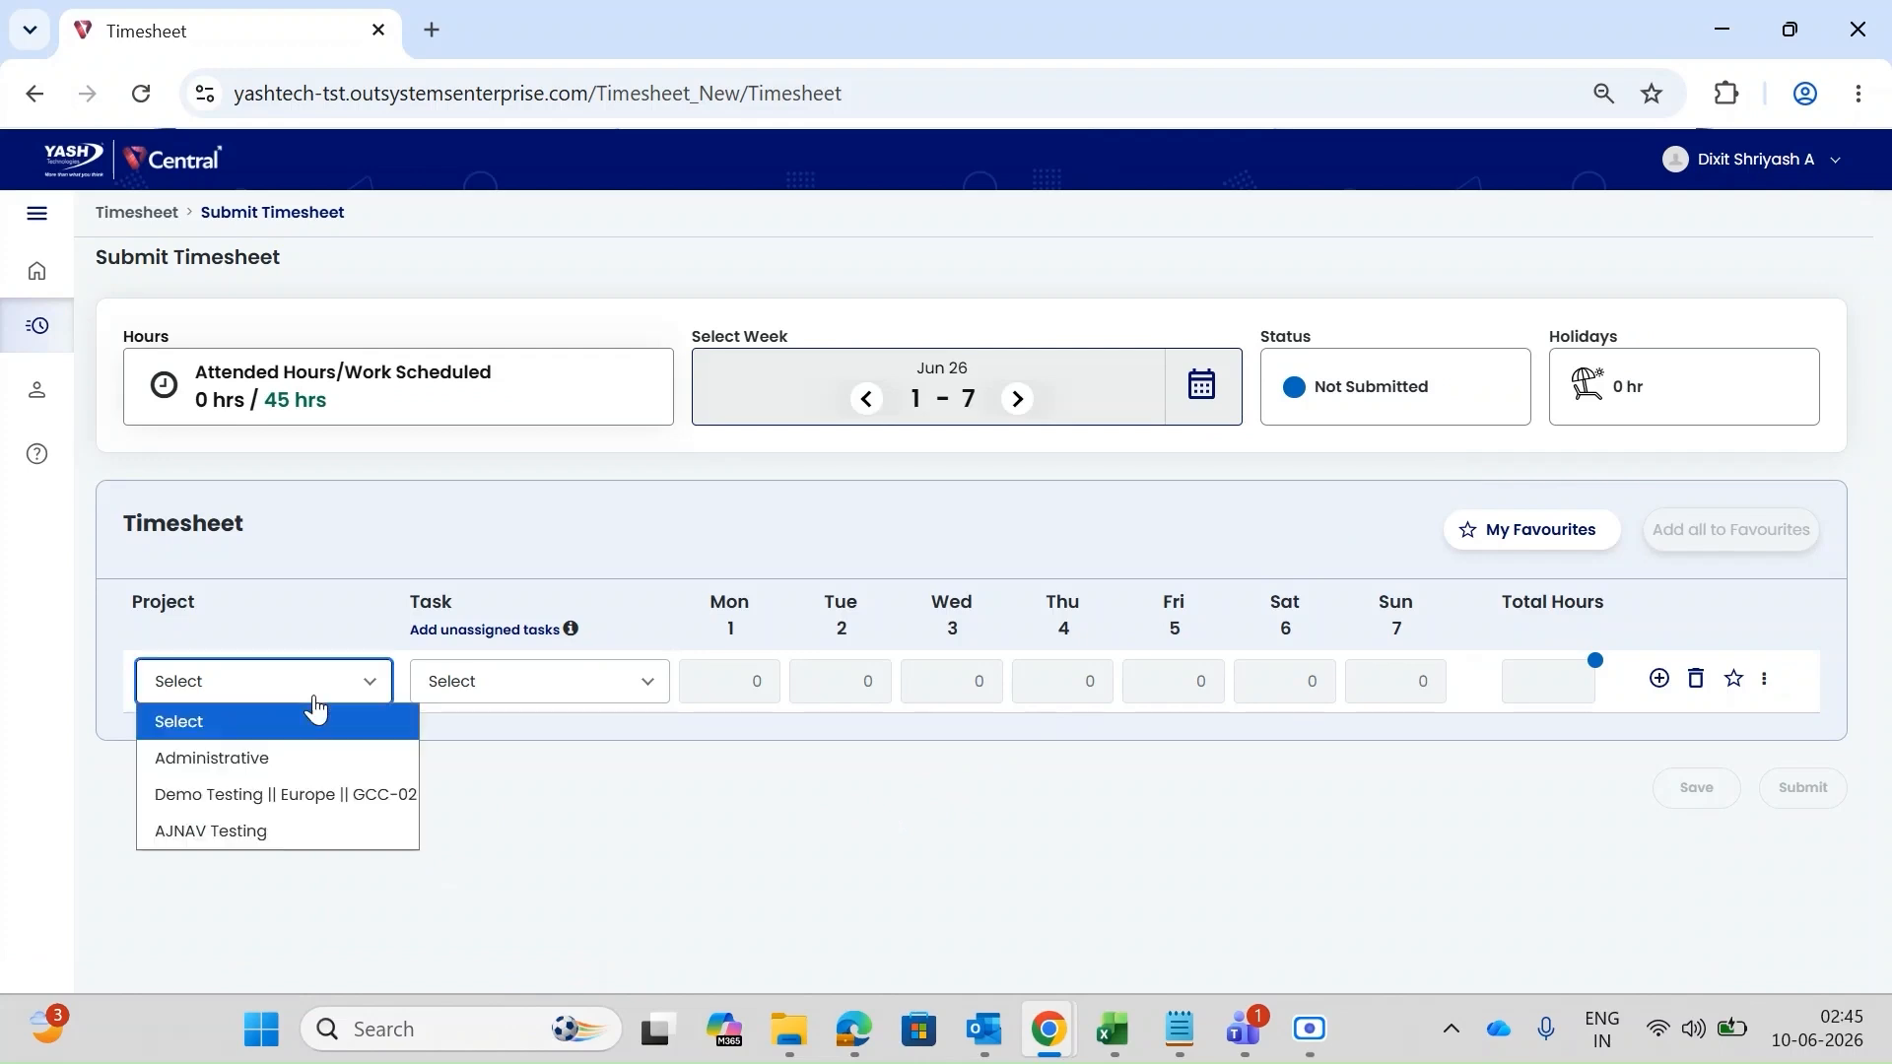
click(249, 802)
click(520, 690)
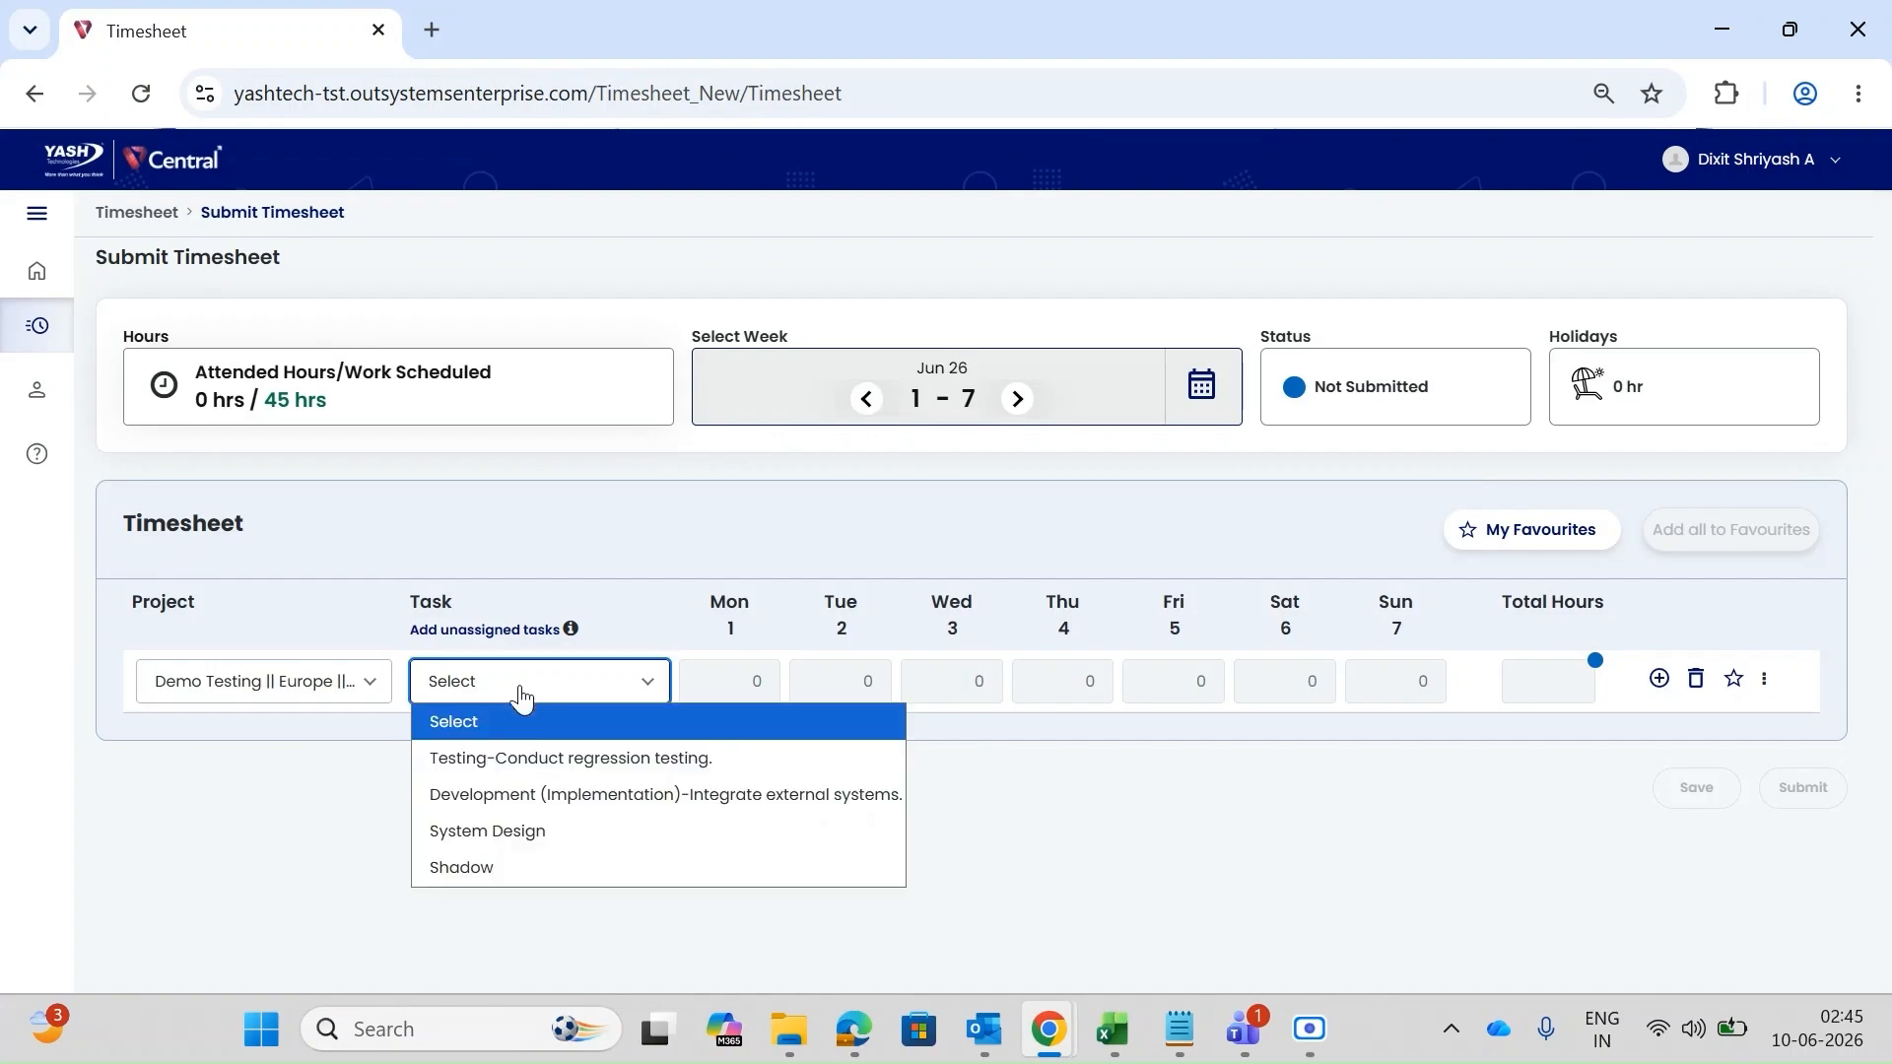
click(528, 765)
Enter 4 hours for each day from Monday to Friday in the regression testing row.
click(752, 680)
text(4)
click(886, 685)
text(4)
click(953, 683)
text(4)
click(1073, 684)
text(4)
click(1160, 683)
text(4)
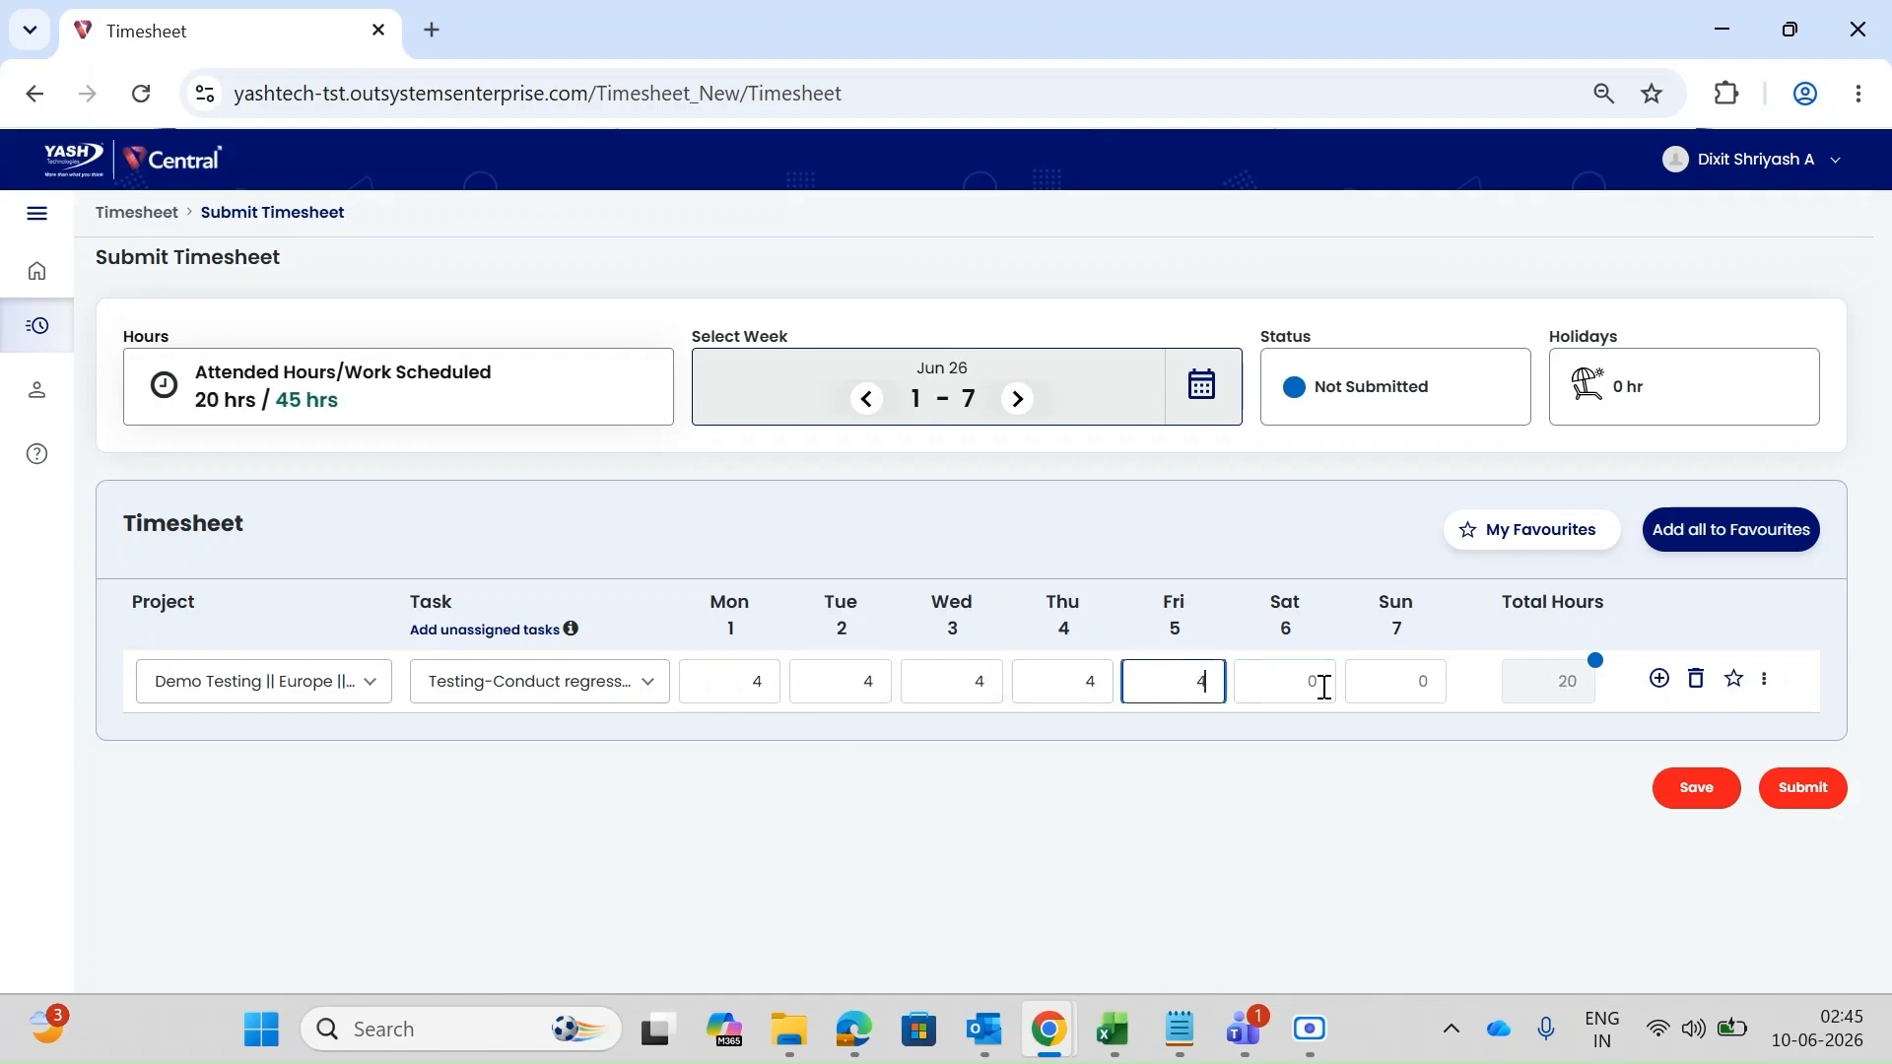
Add a second row for project "Demo Testing || Europe || GCC-02" with task "Development (Implementation)-Integrate external systems.".
click(1659, 678)
click(286, 749)
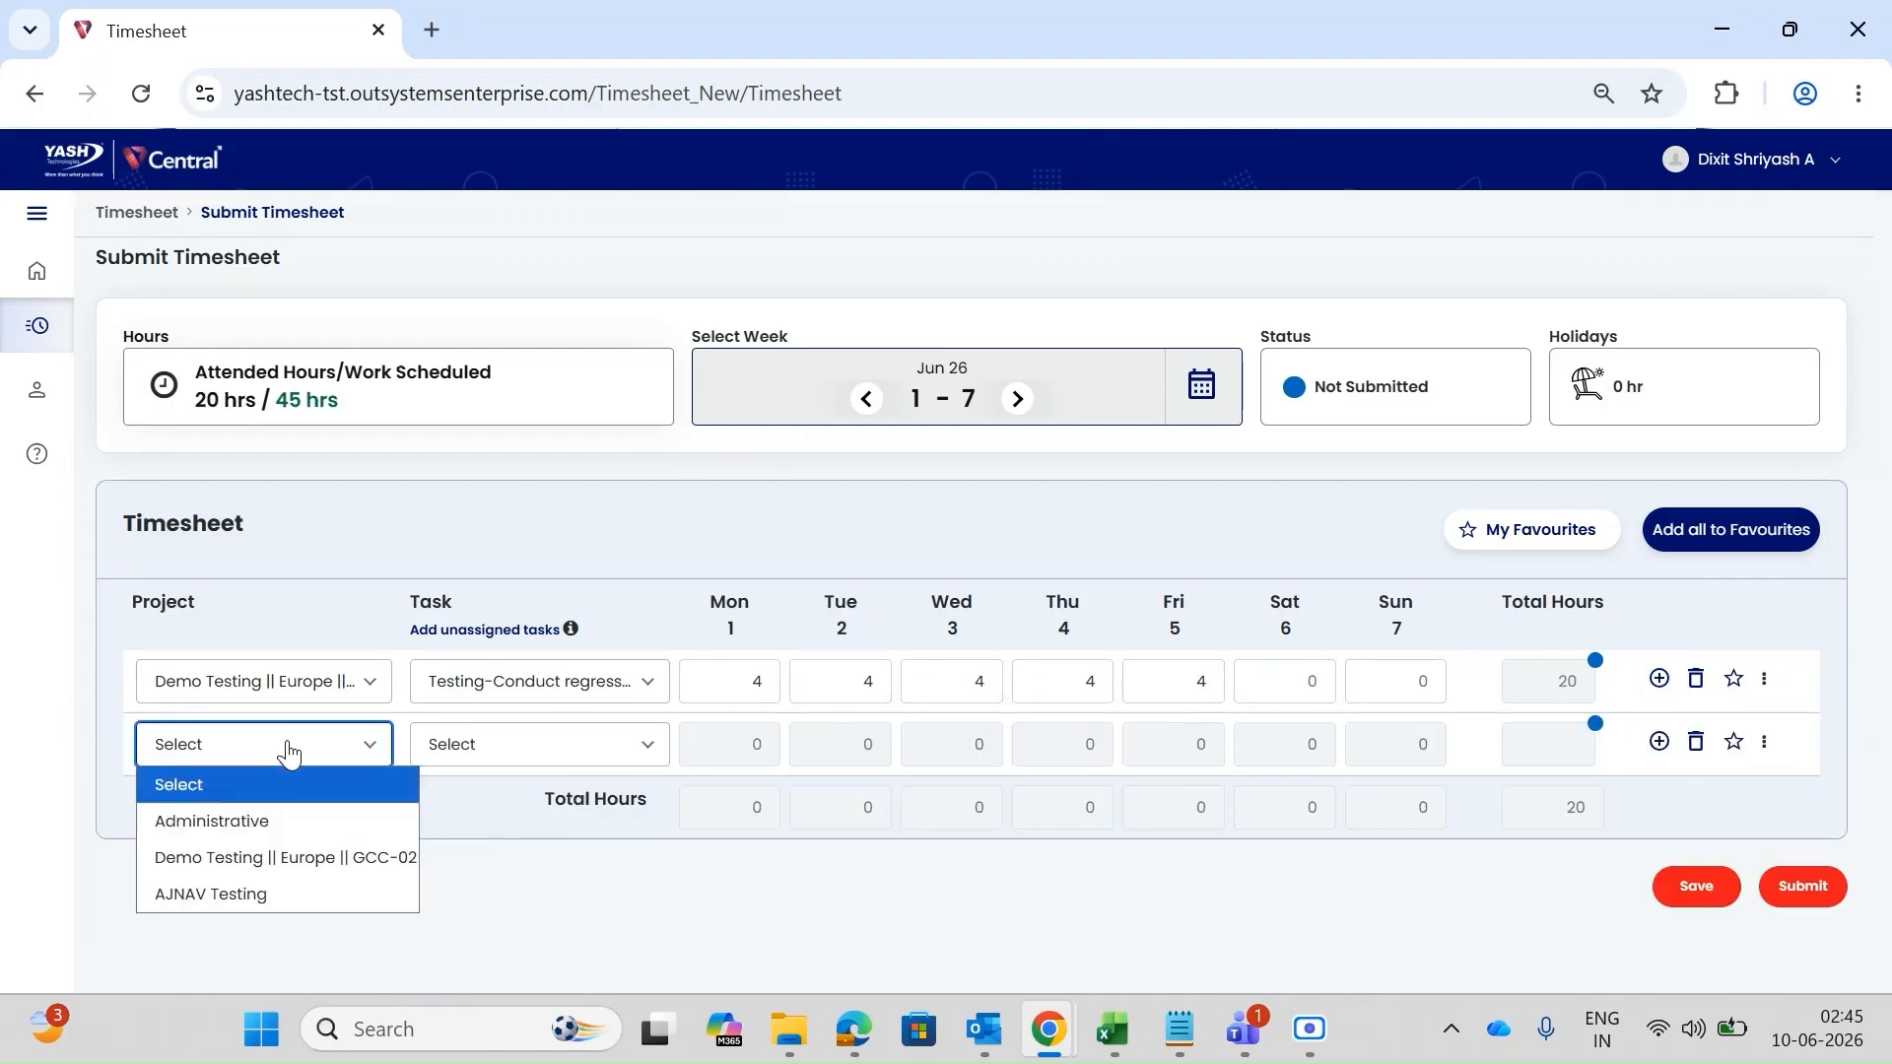
click(276, 856)
click(495, 747)
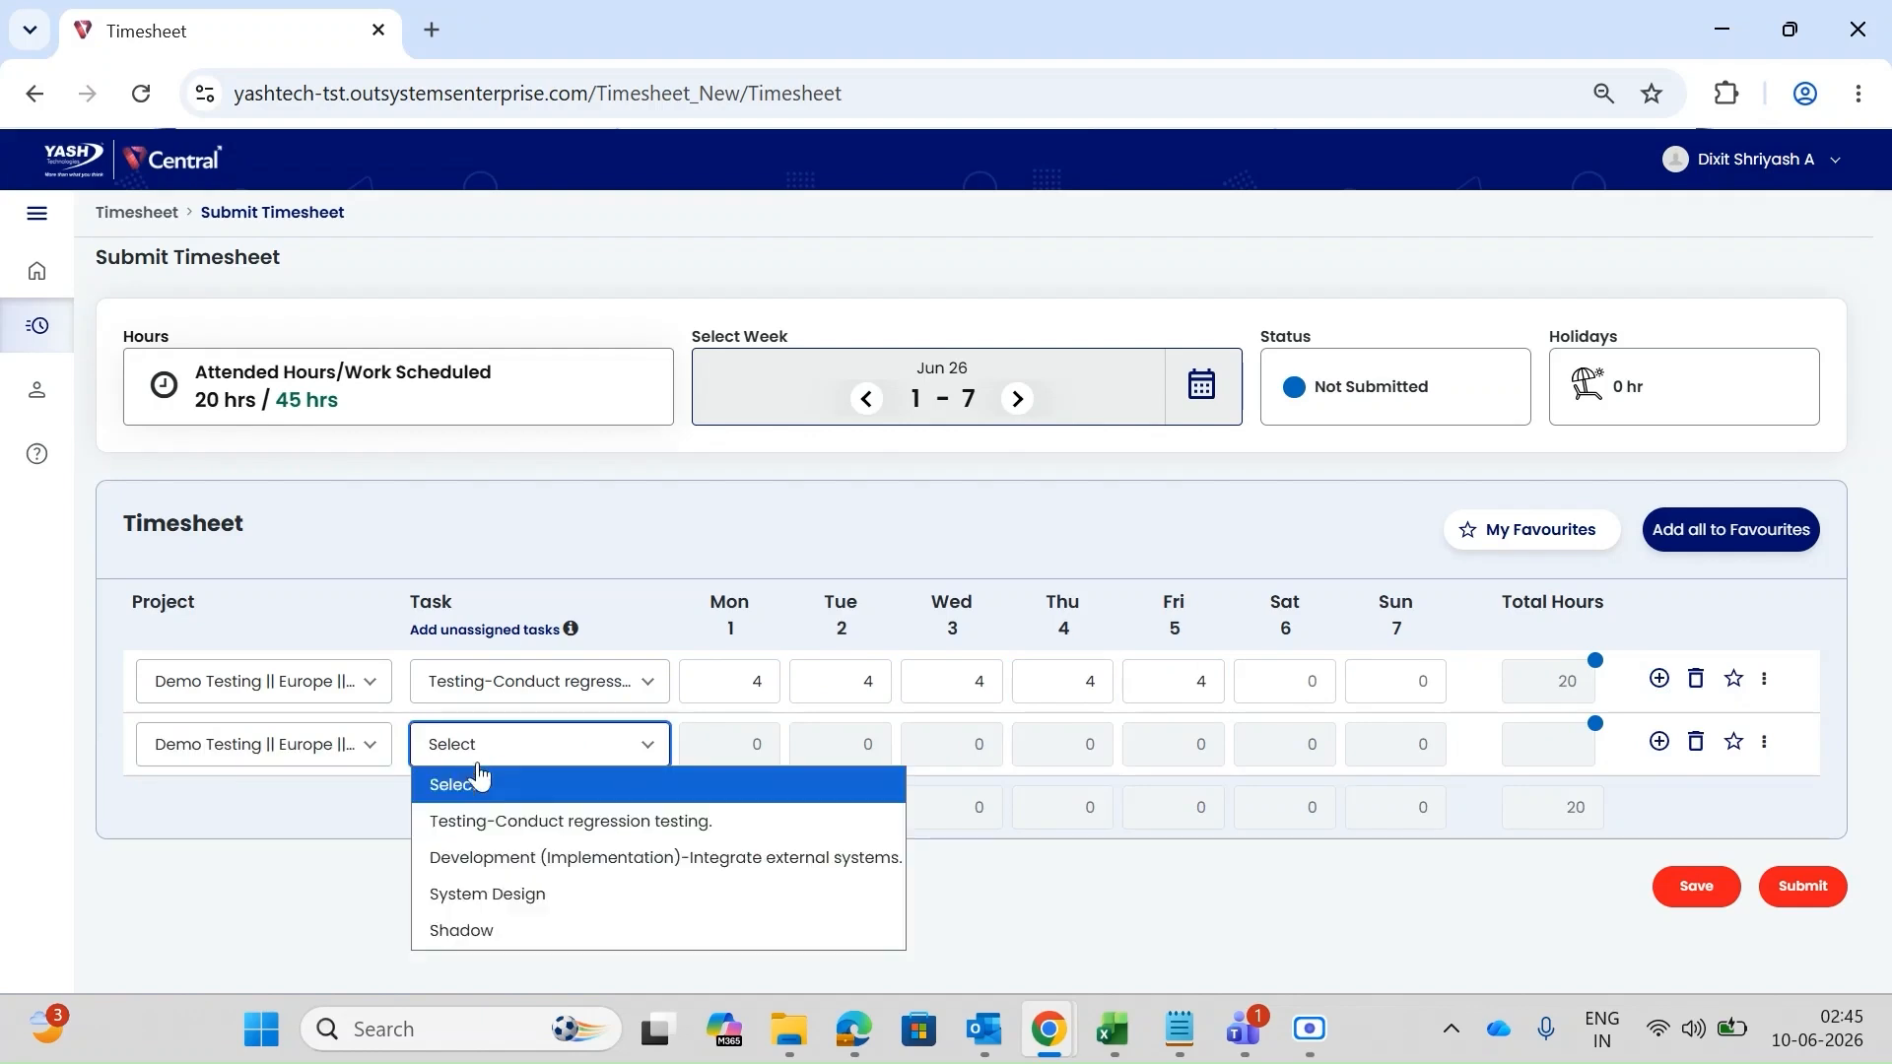
click(467, 867)
Enter 2 hours for each day from Monday to Friday in the Development (Implementation) row.
click(735, 748)
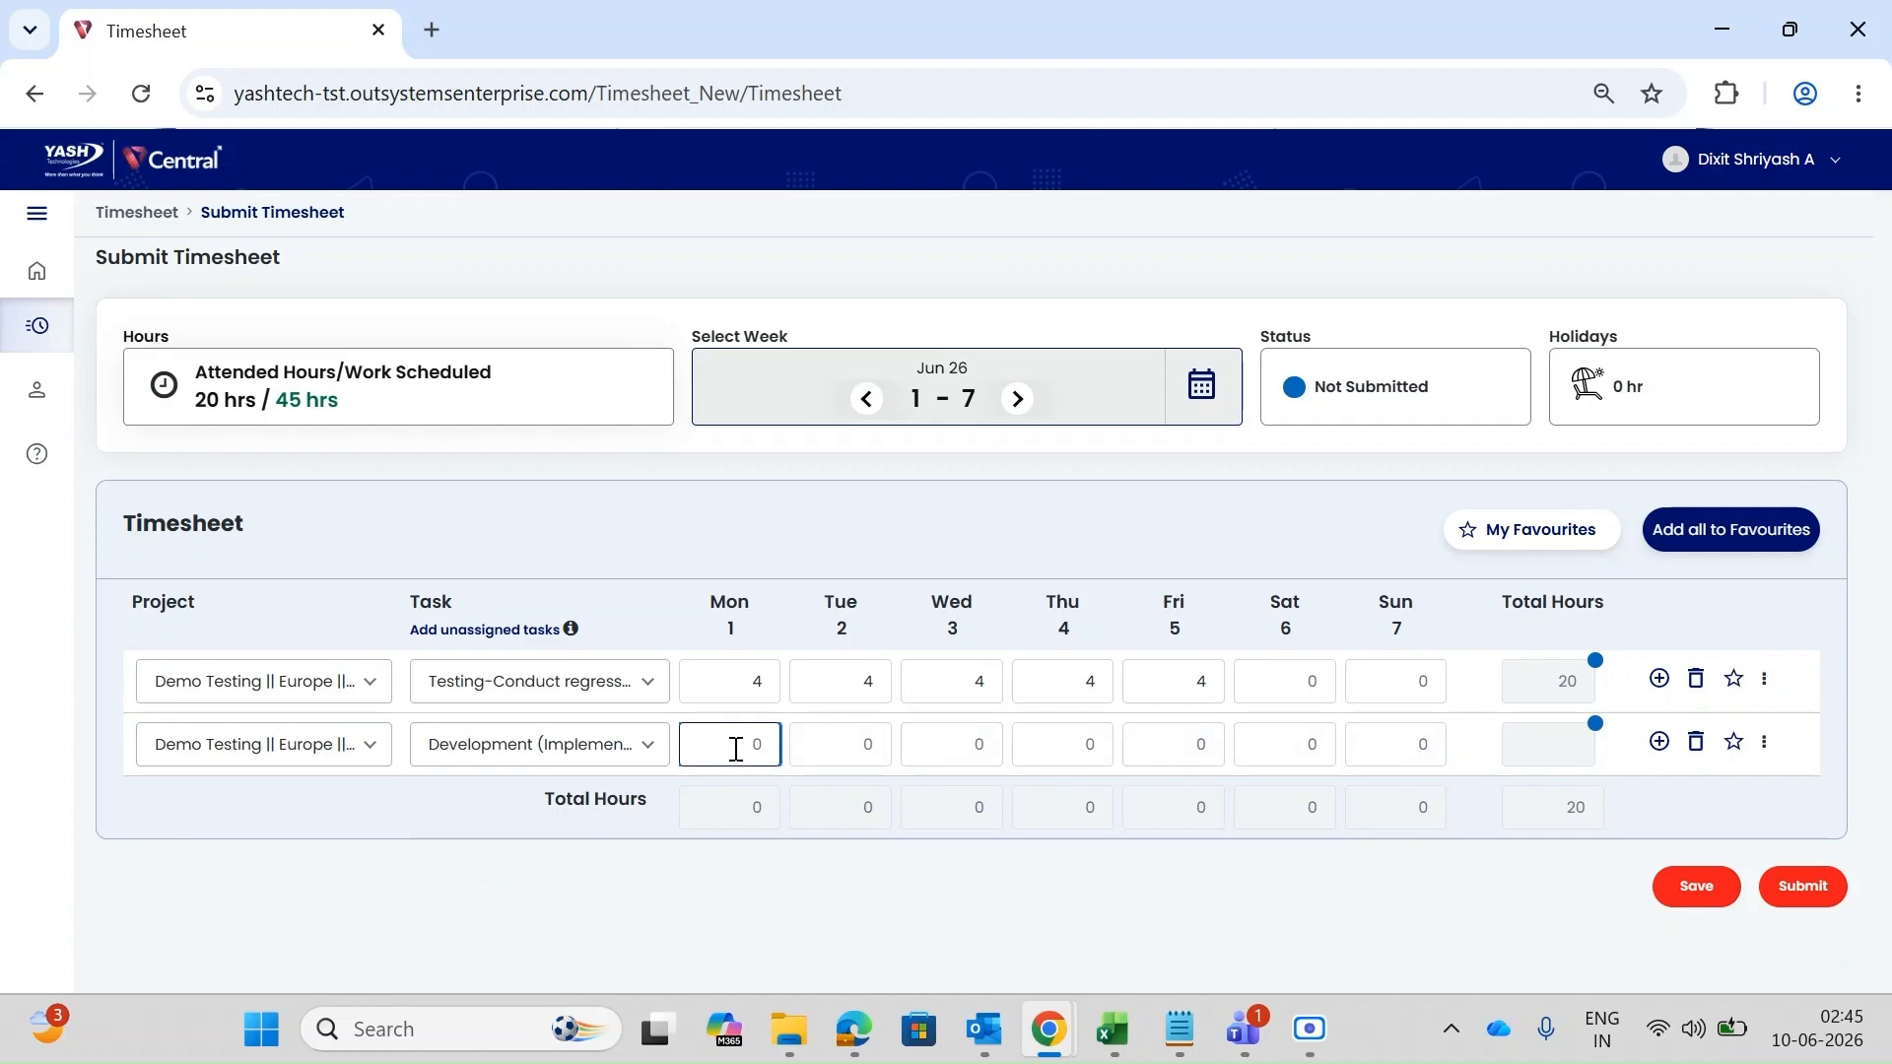
text(2)
click(880, 749)
text(2)
click(972, 746)
text(2)
click(1104, 749)
text(2)
click(1178, 746)
text(2)
Add a third row for project "Demo Testing || Europe || GCC-02" with the System Design task.
click(1659, 741)
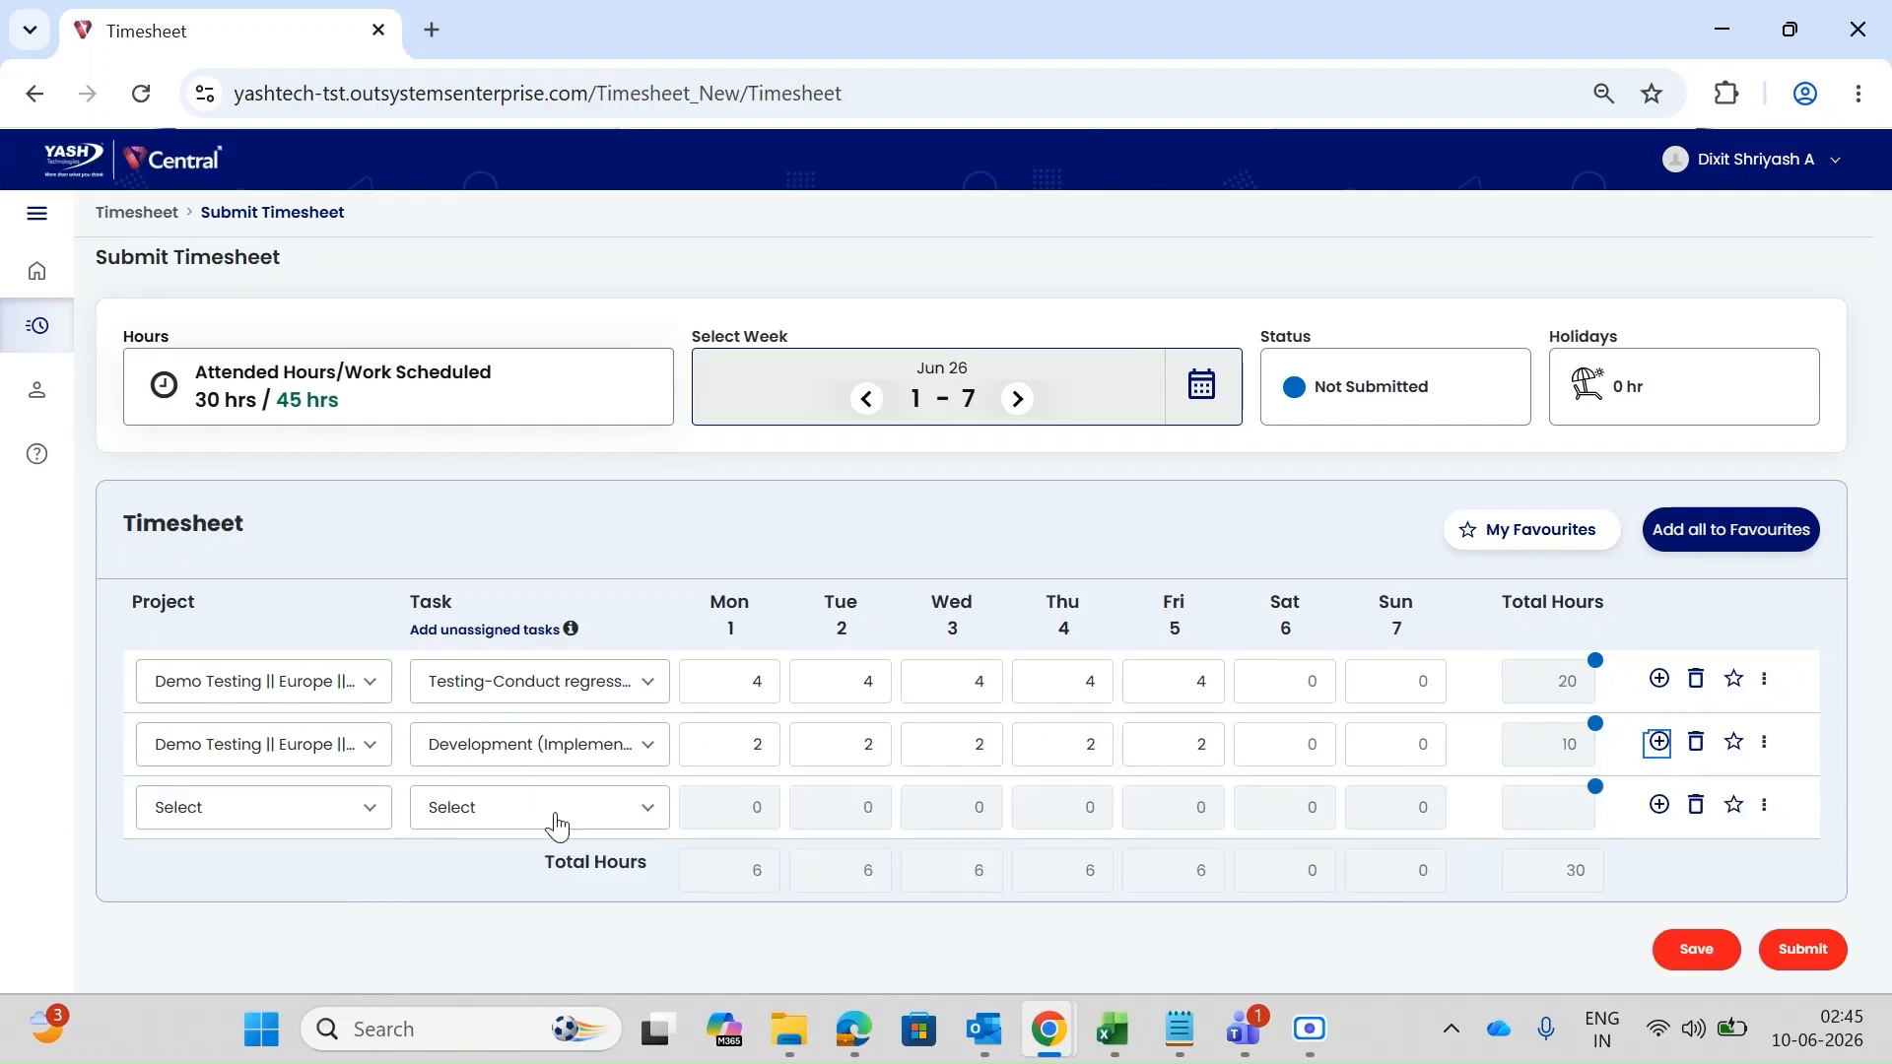
click(340, 818)
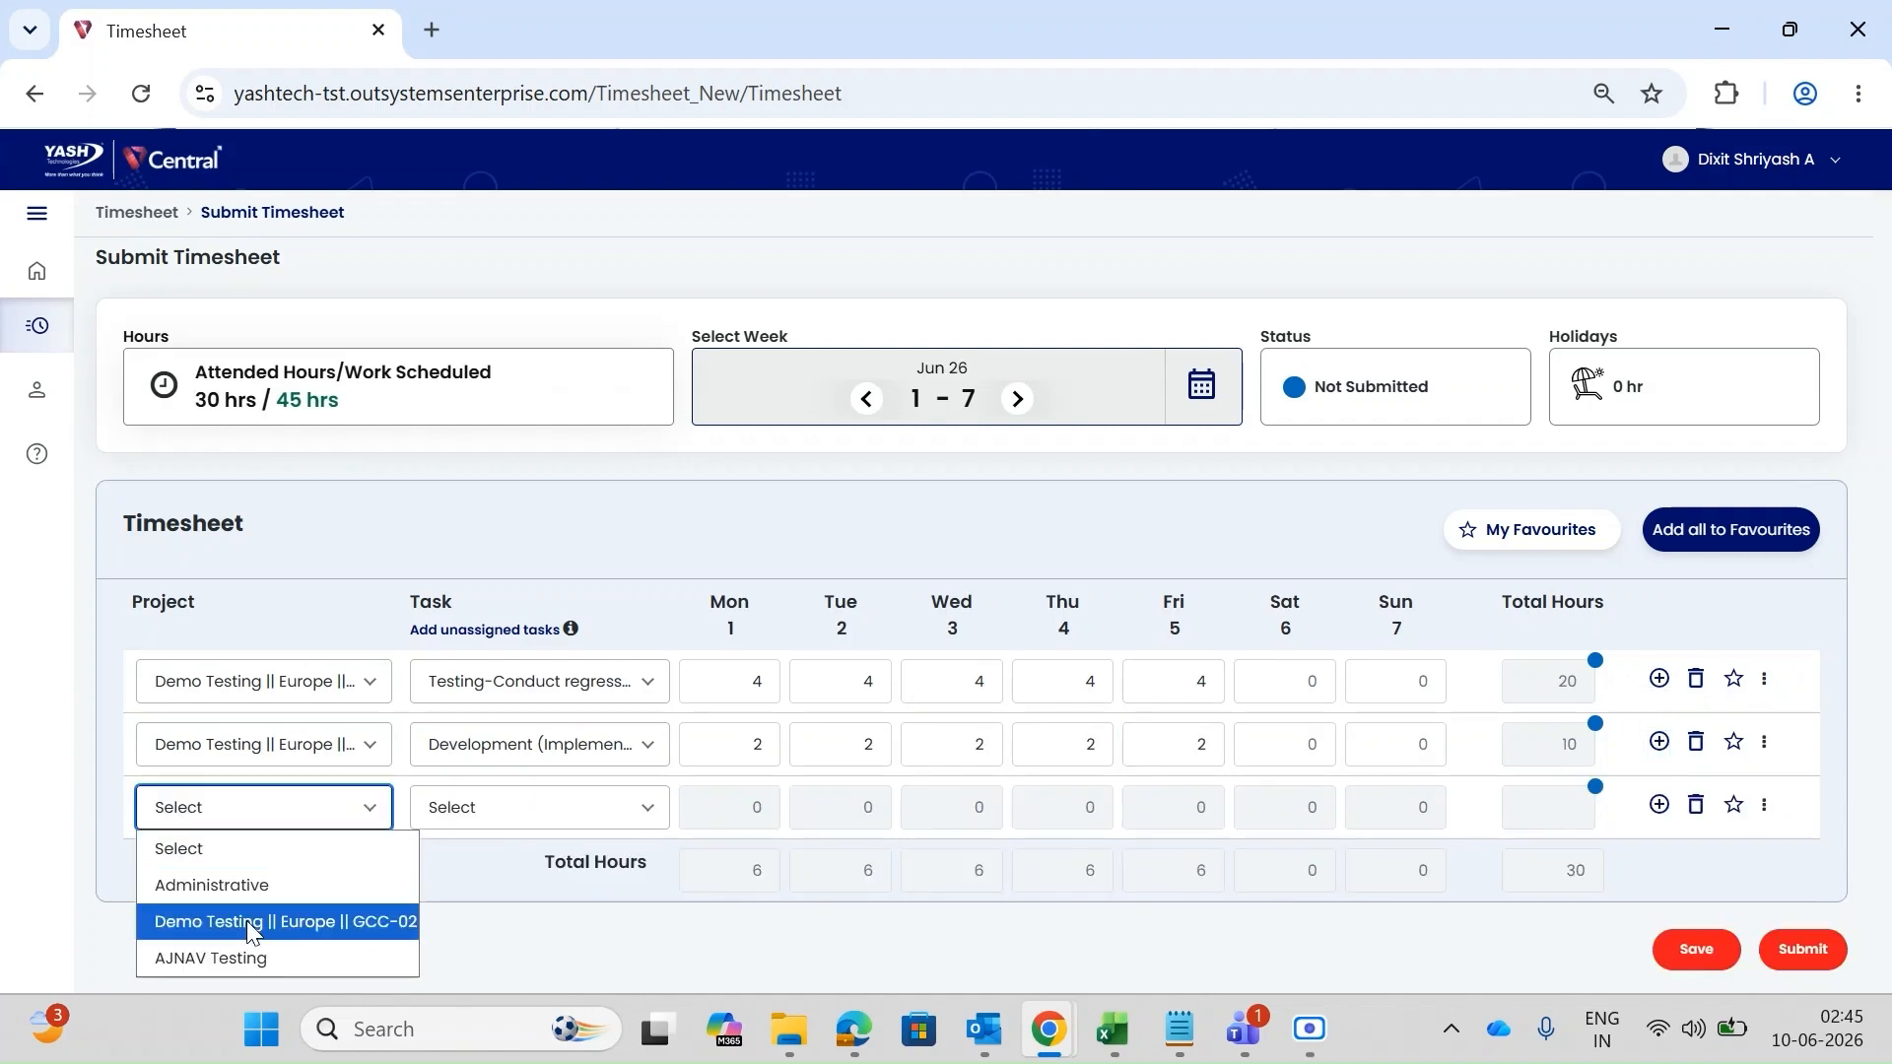
click(247, 921)
click(441, 822)
click(489, 729)
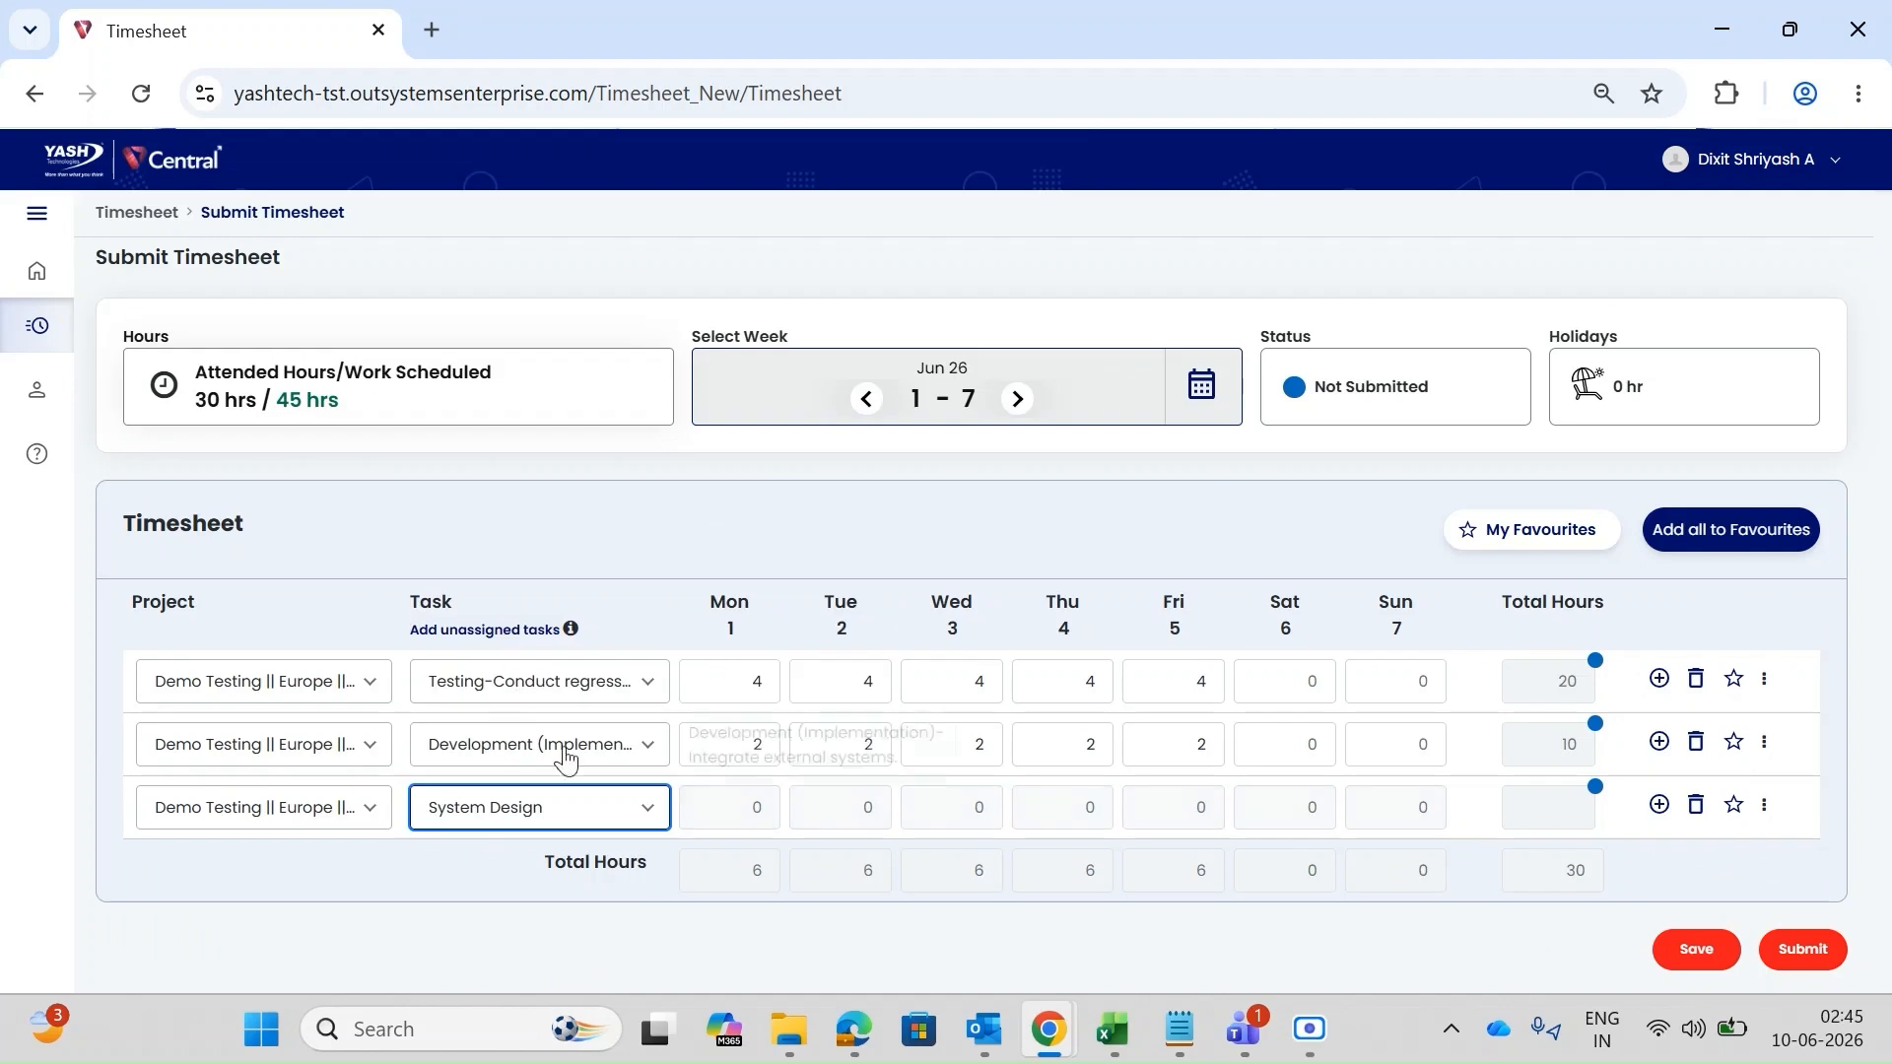
Enter 2 hours for each day from Monday to Friday in the System Design row.
click(729, 804)
text(2)
click(834, 810)
text(2)
click(962, 805)
text(2)
click(1089, 806)
text(2)
click(1186, 806)
text(2)
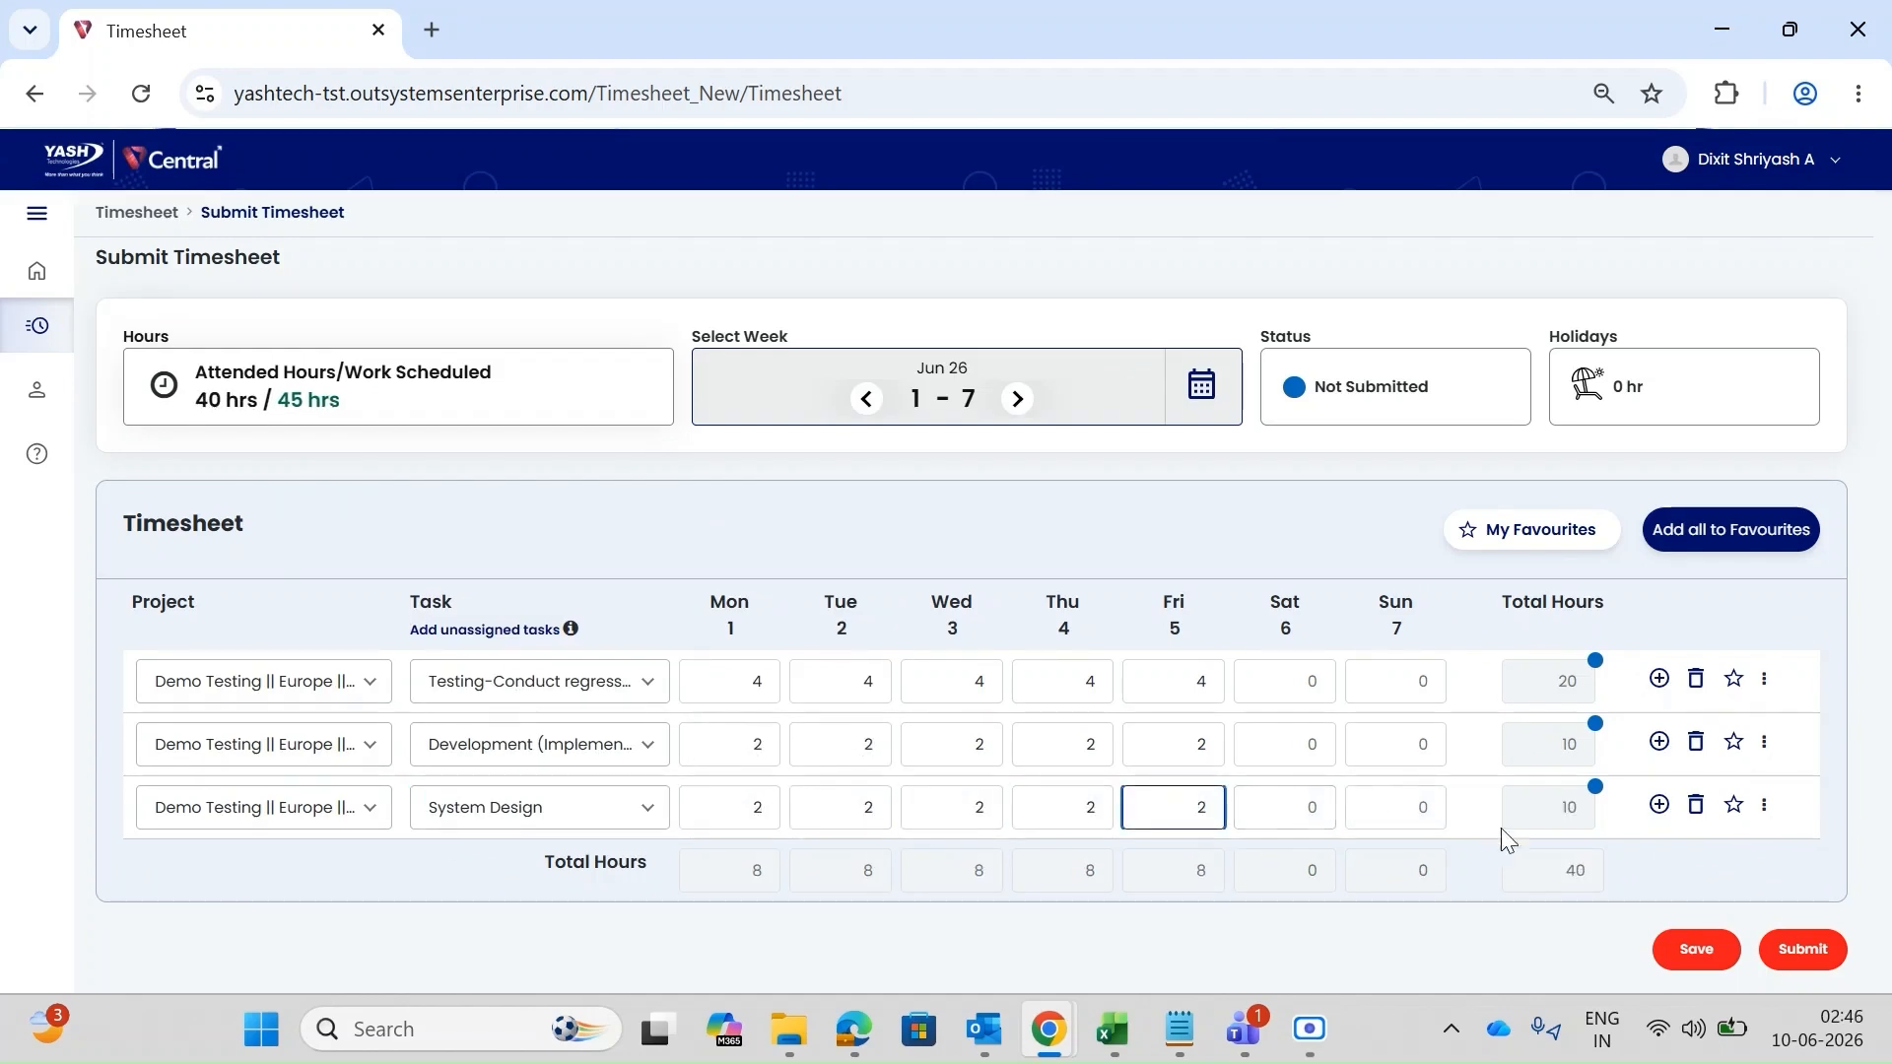
Add a fourth row for project "Demo Testing || Europe || GCC-02" with the Shadow task.
click(1659, 805)
click(269, 872)
click(246, 785)
click(441, 889)
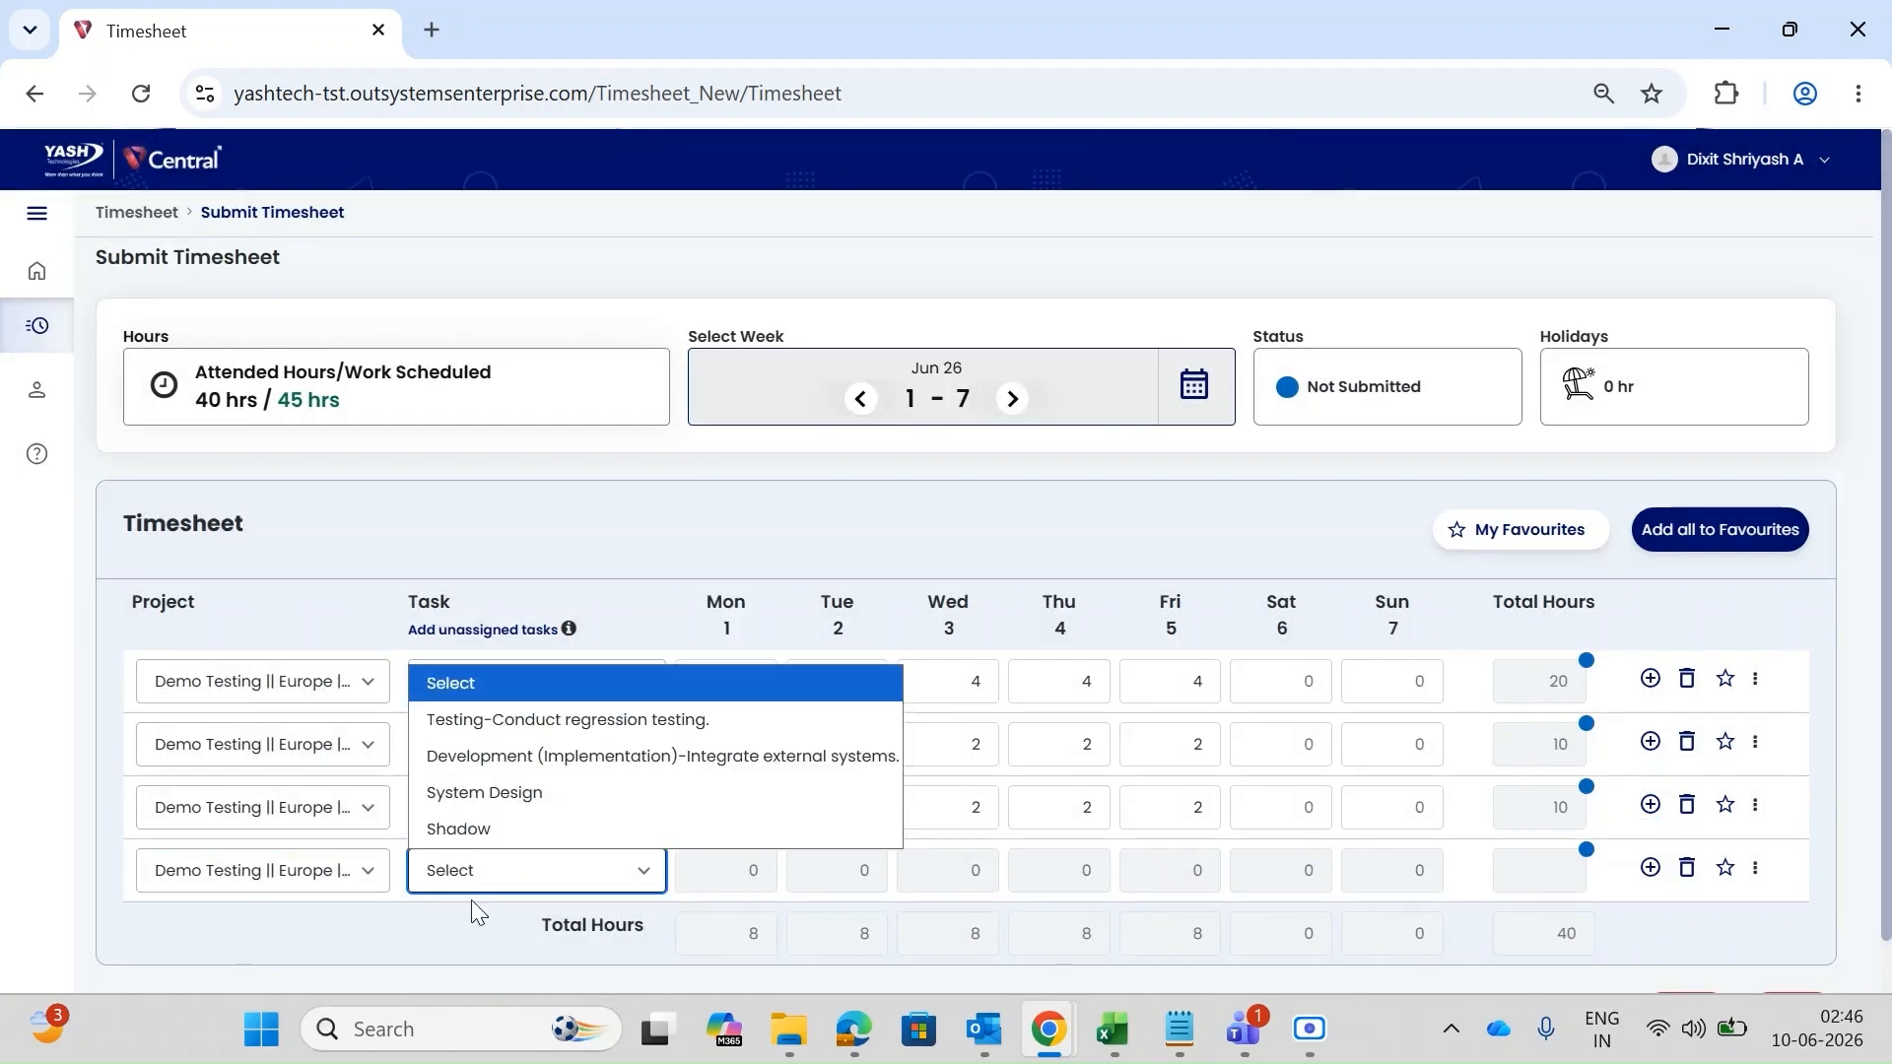
click(480, 833)
Enter 1 hour for each day from Monday to Friday in the Shadow row.
click(737, 872)
text(1)
click(875, 870)
click(946, 870)
text(1)
click(1055, 871)
text(1)
click(1184, 871)
text(1)
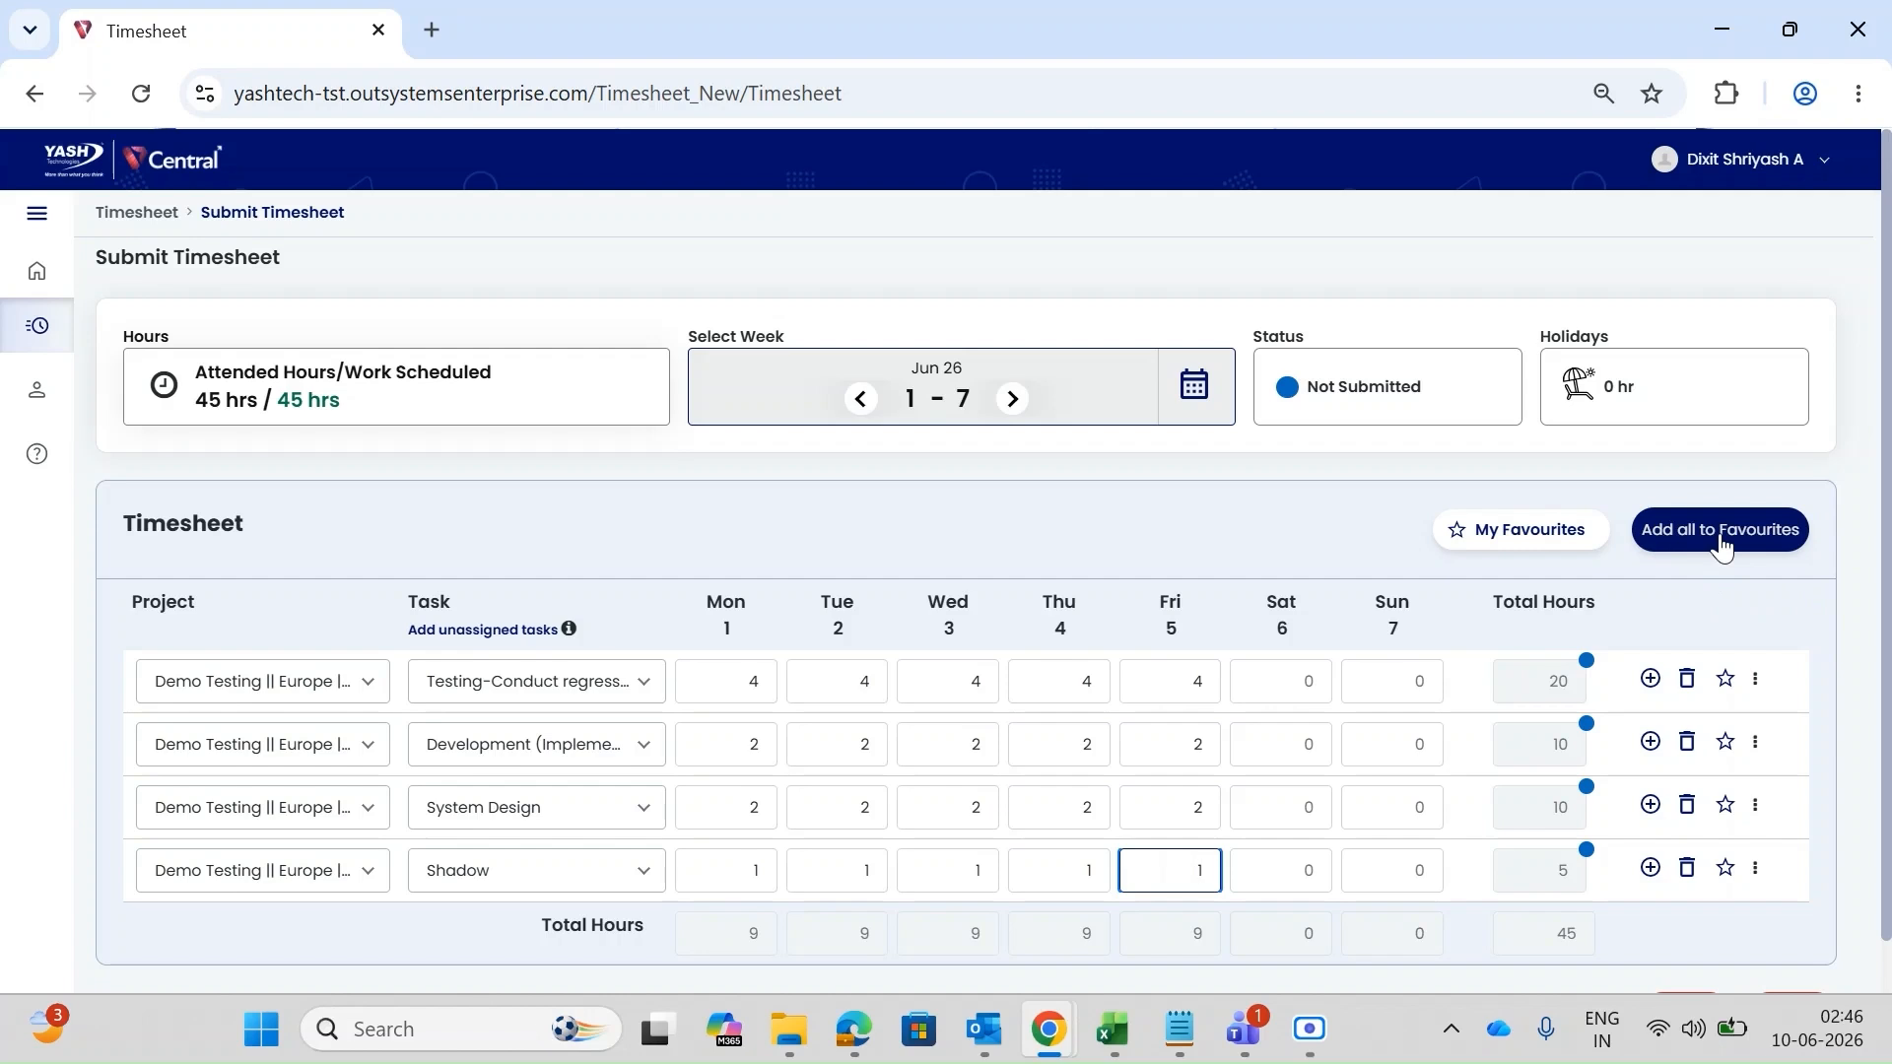
Add the regression testing row to the favourites and check the favourites list for it.
click(1726, 689)
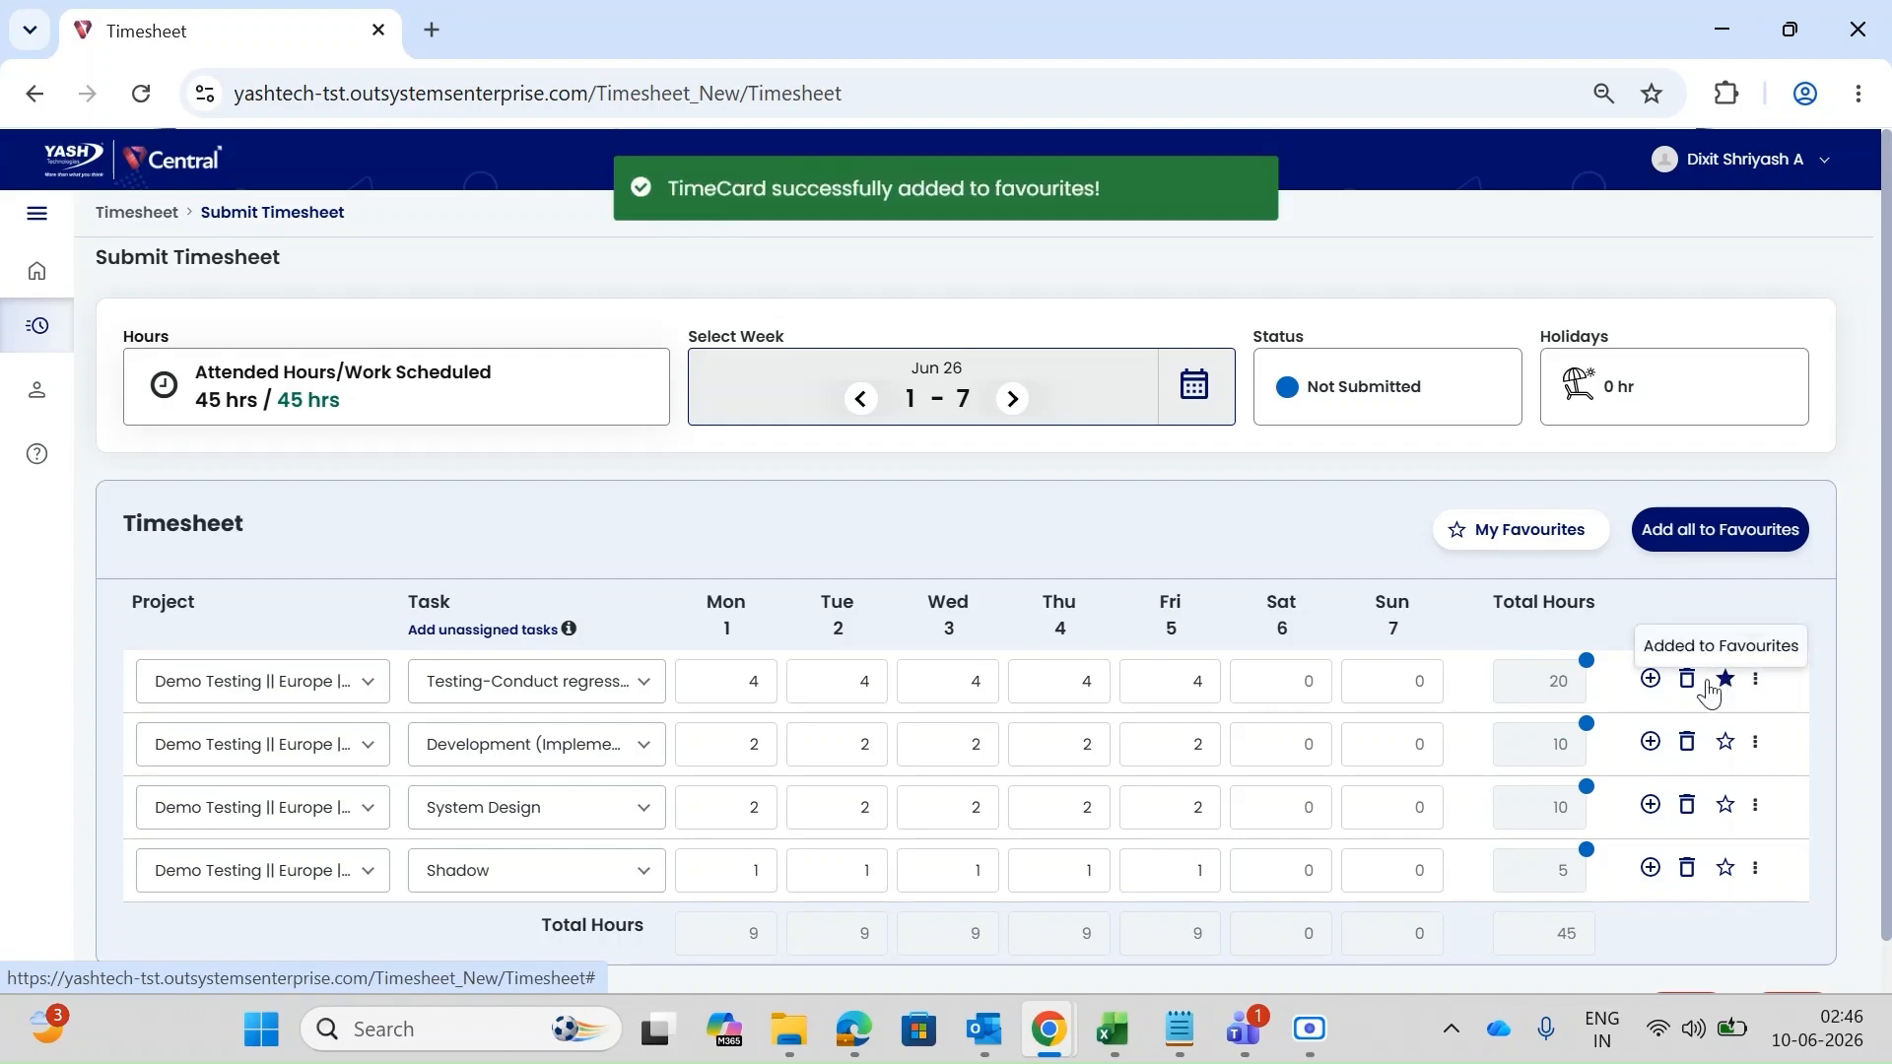
click(1547, 538)
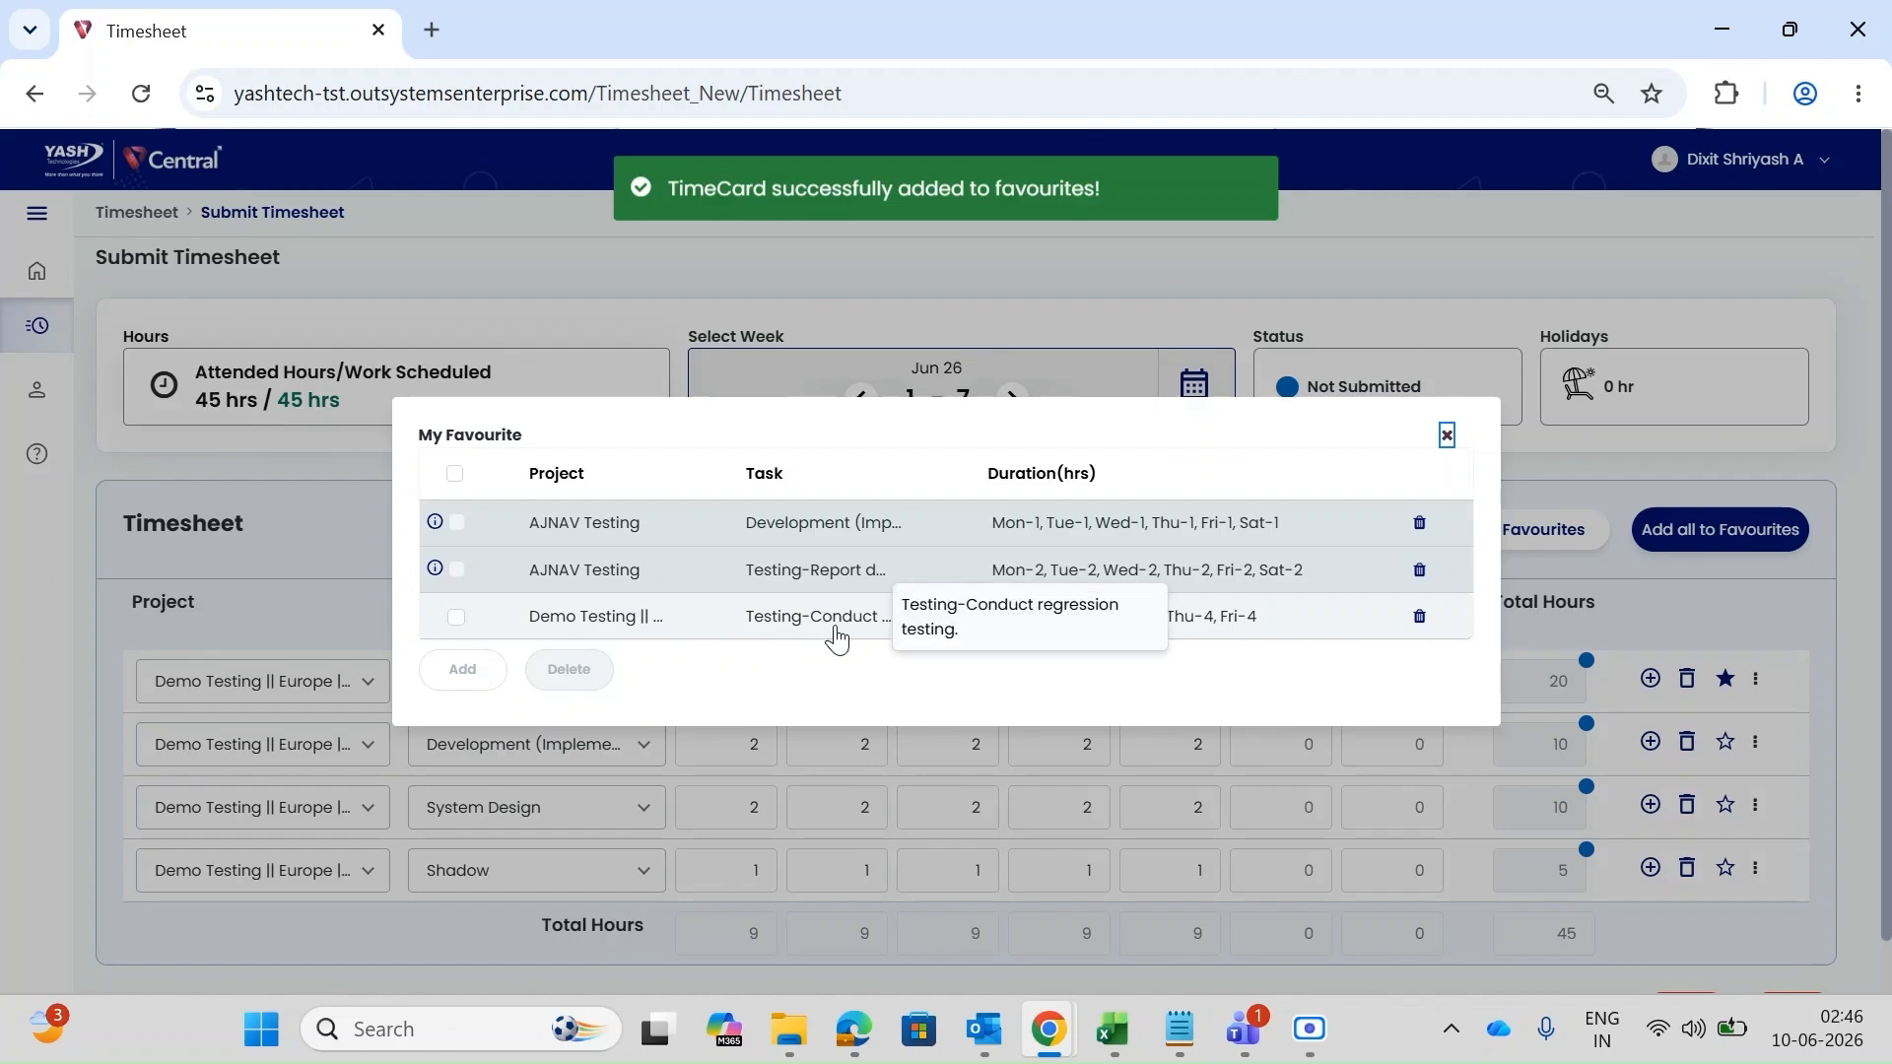
click(1446, 435)
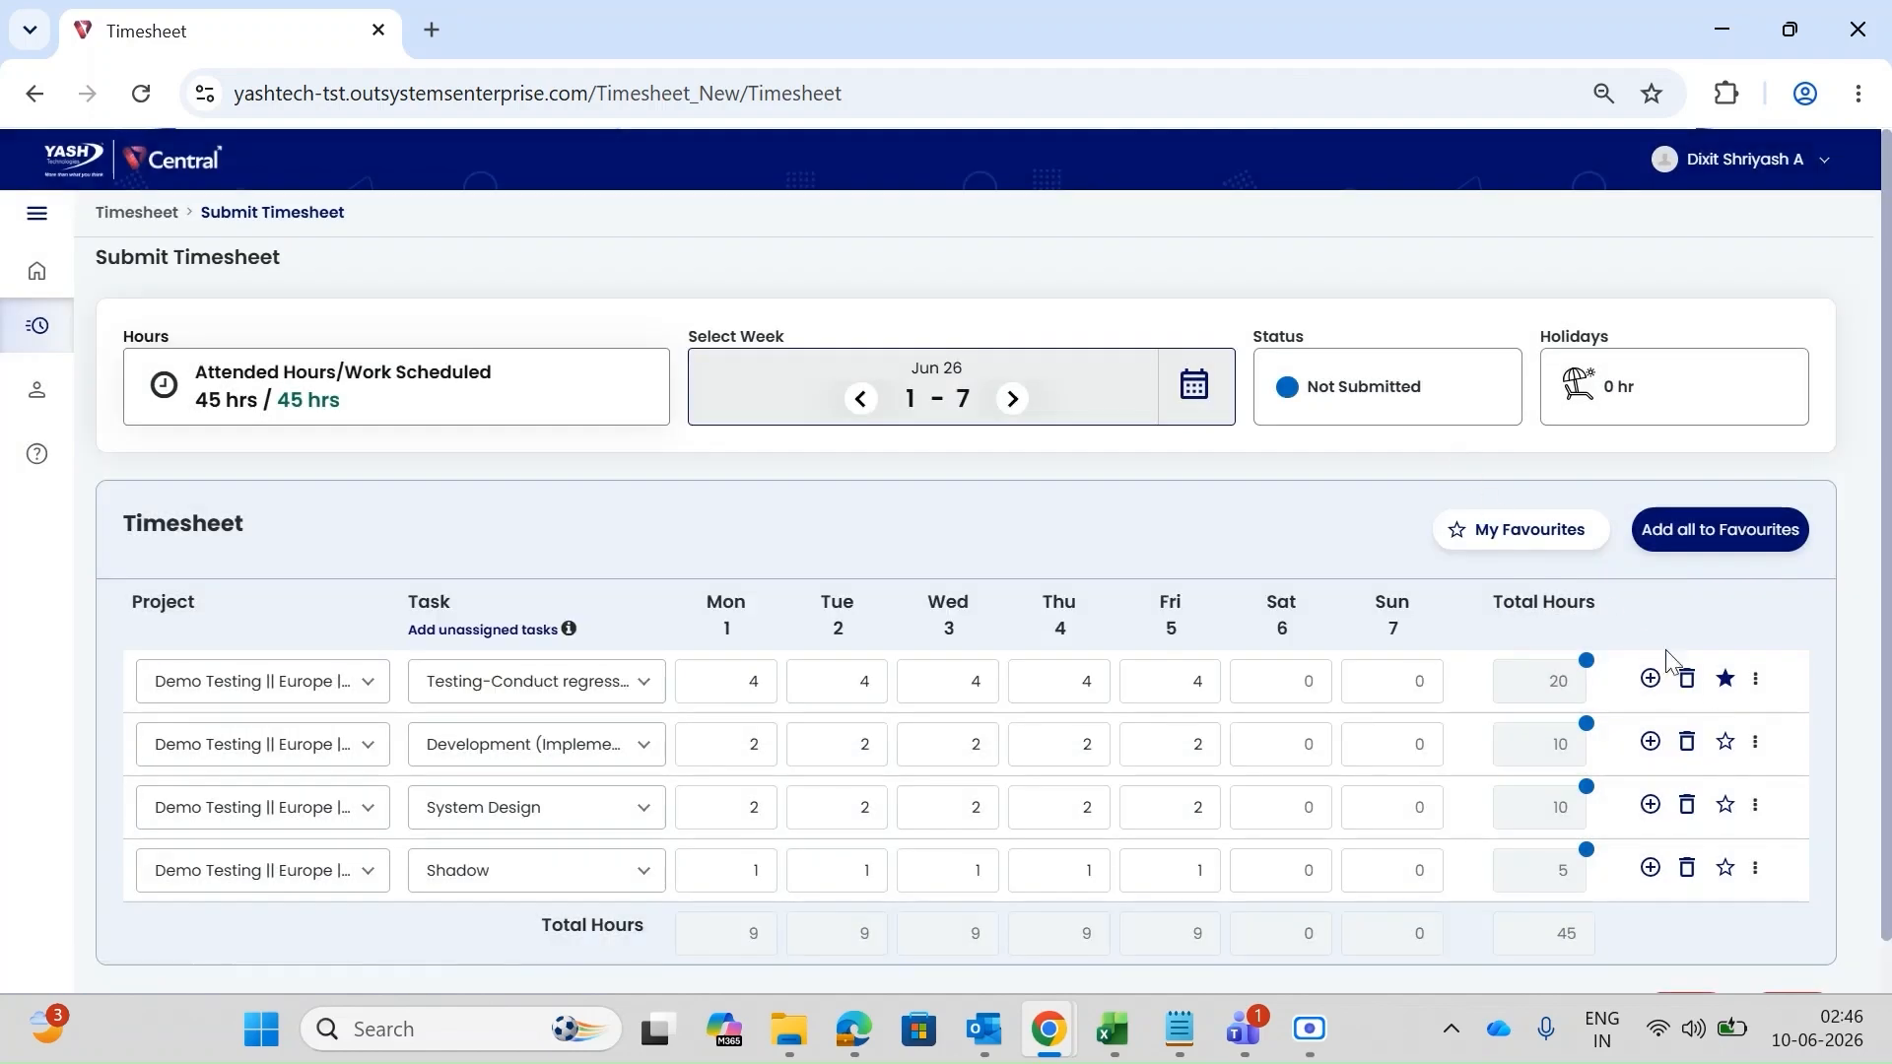
Remove the regression testing row from the favourites and check the favourites list again.
click(1722, 690)
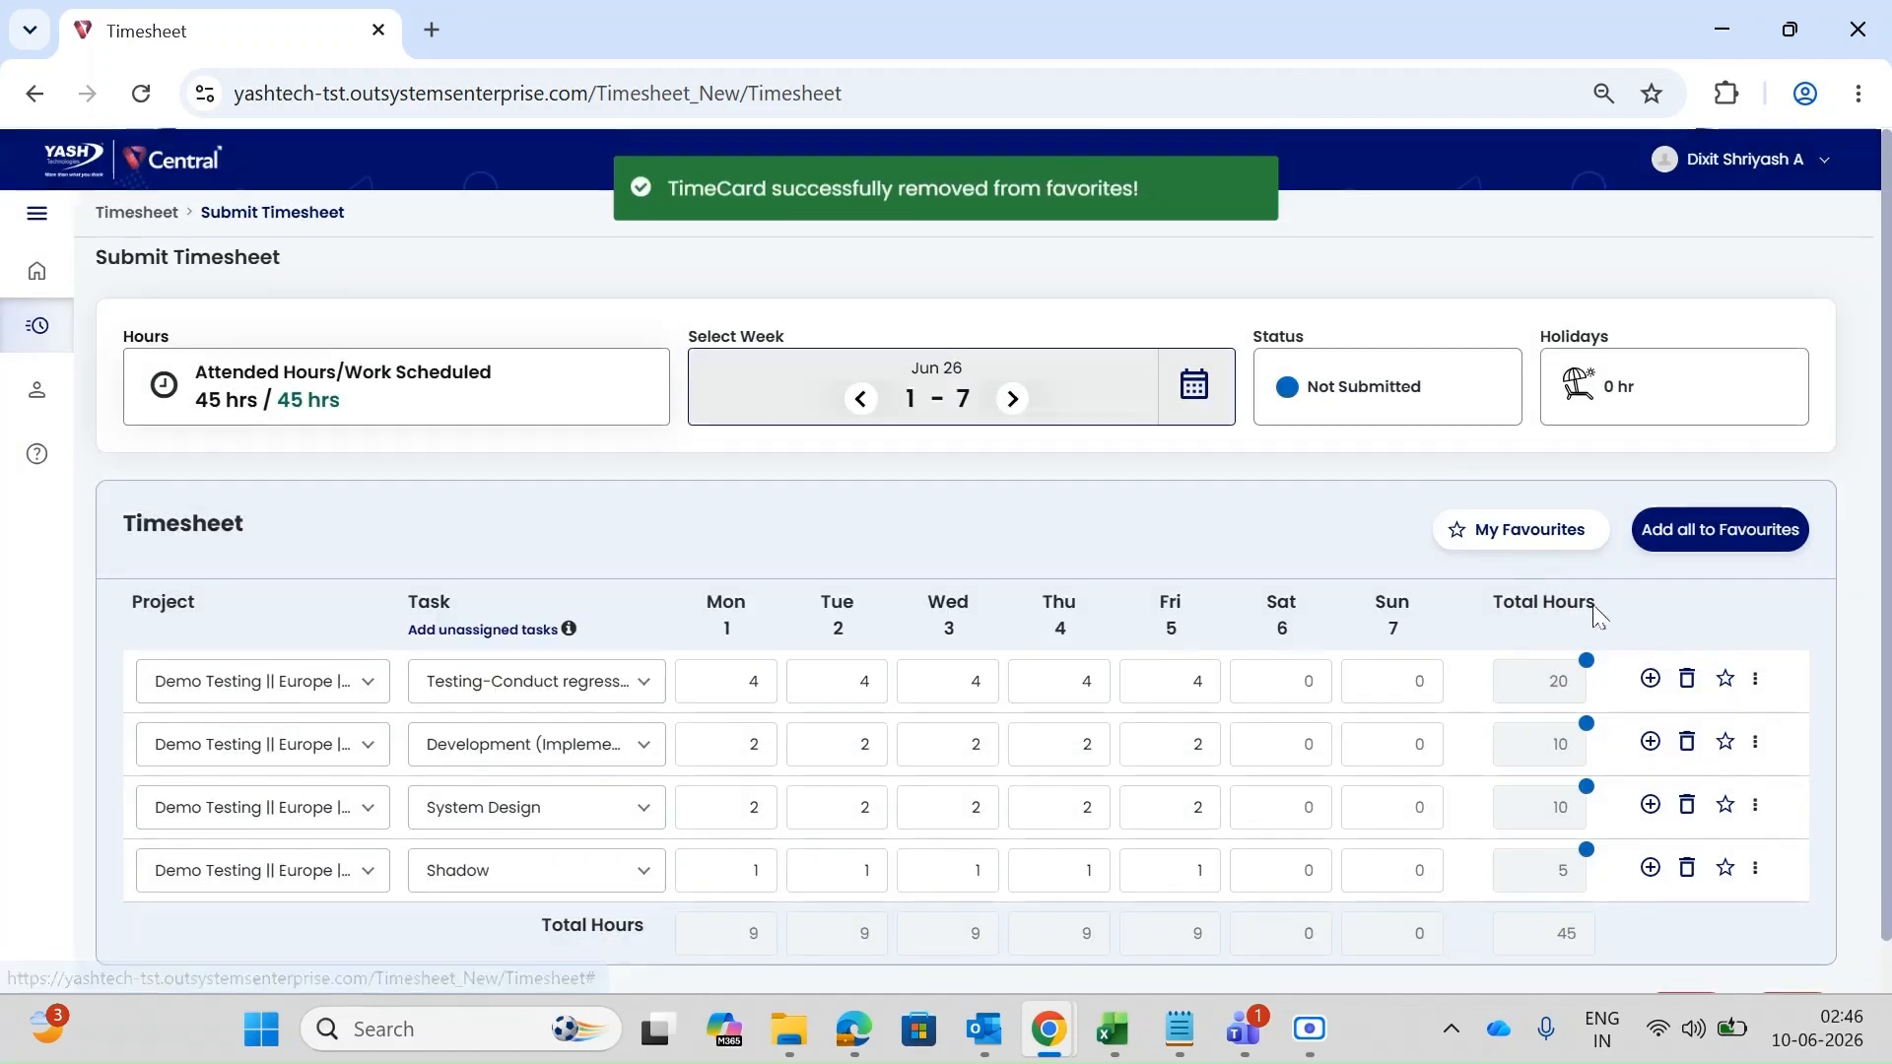
click(1525, 537)
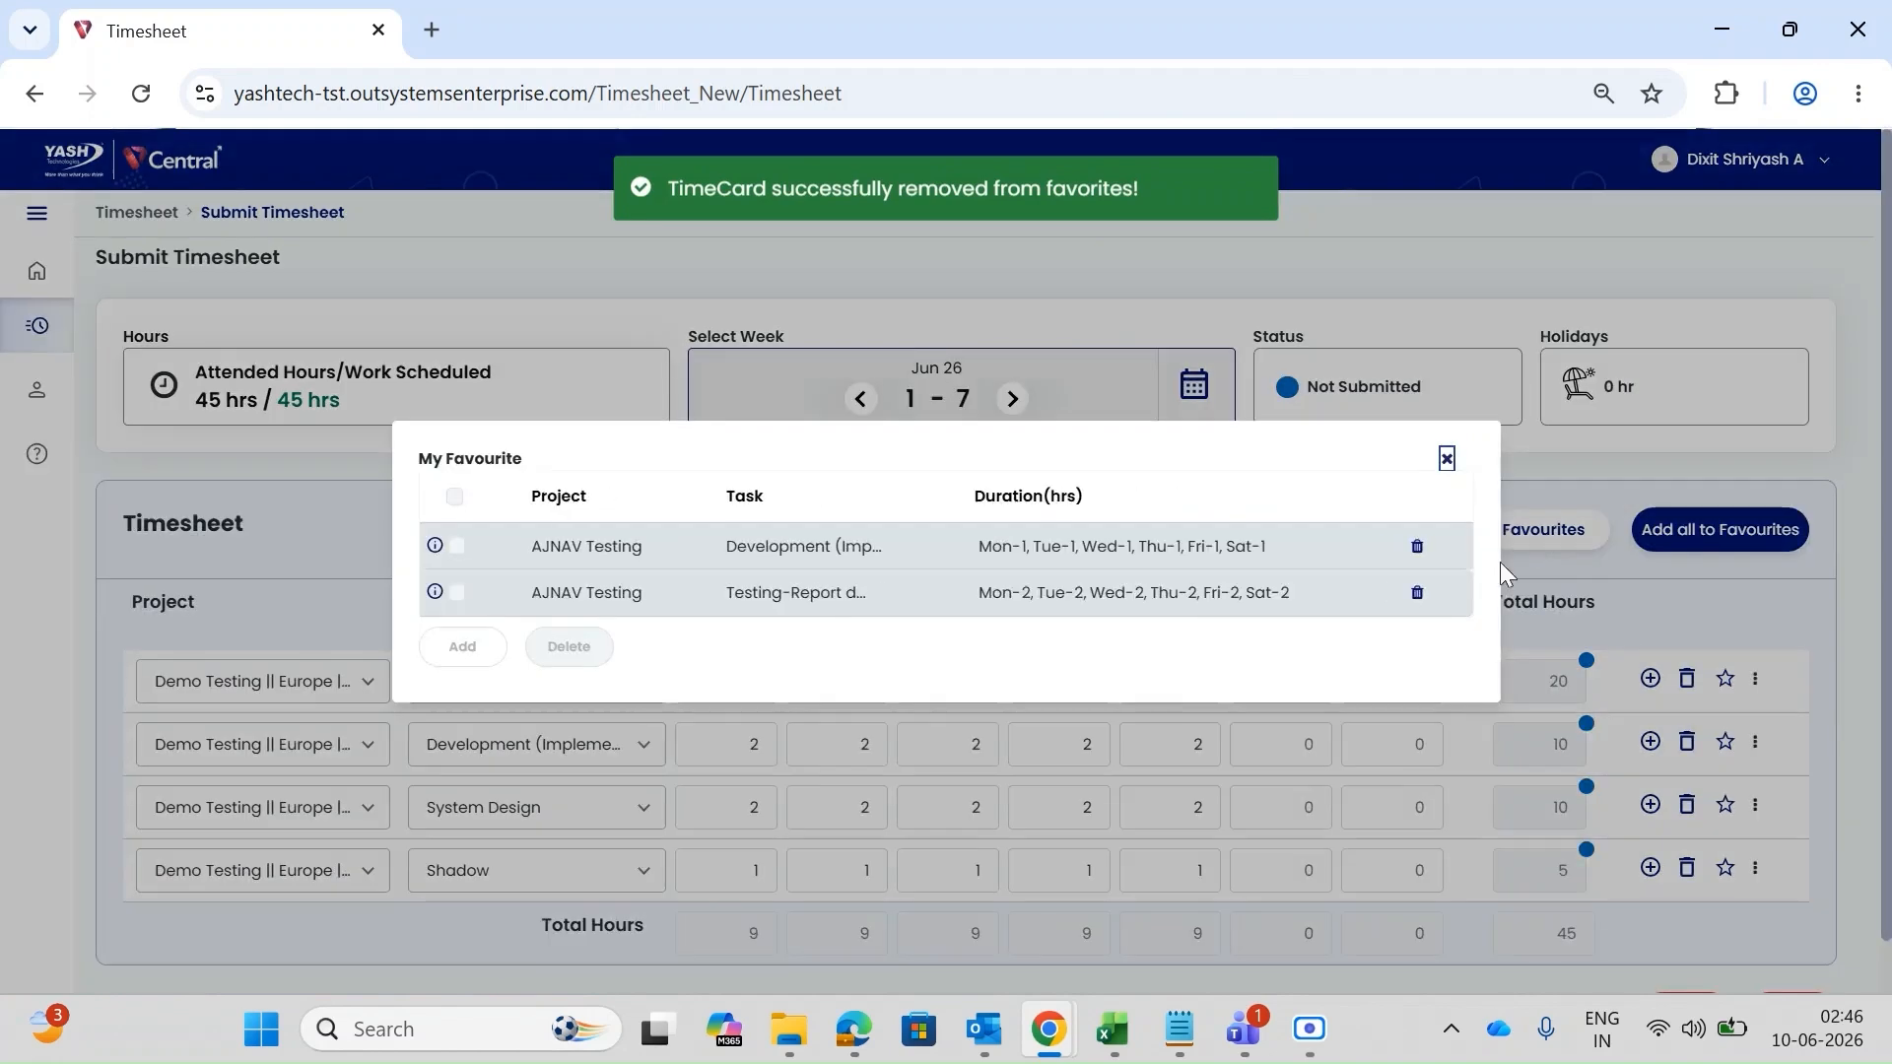
click(1445, 459)
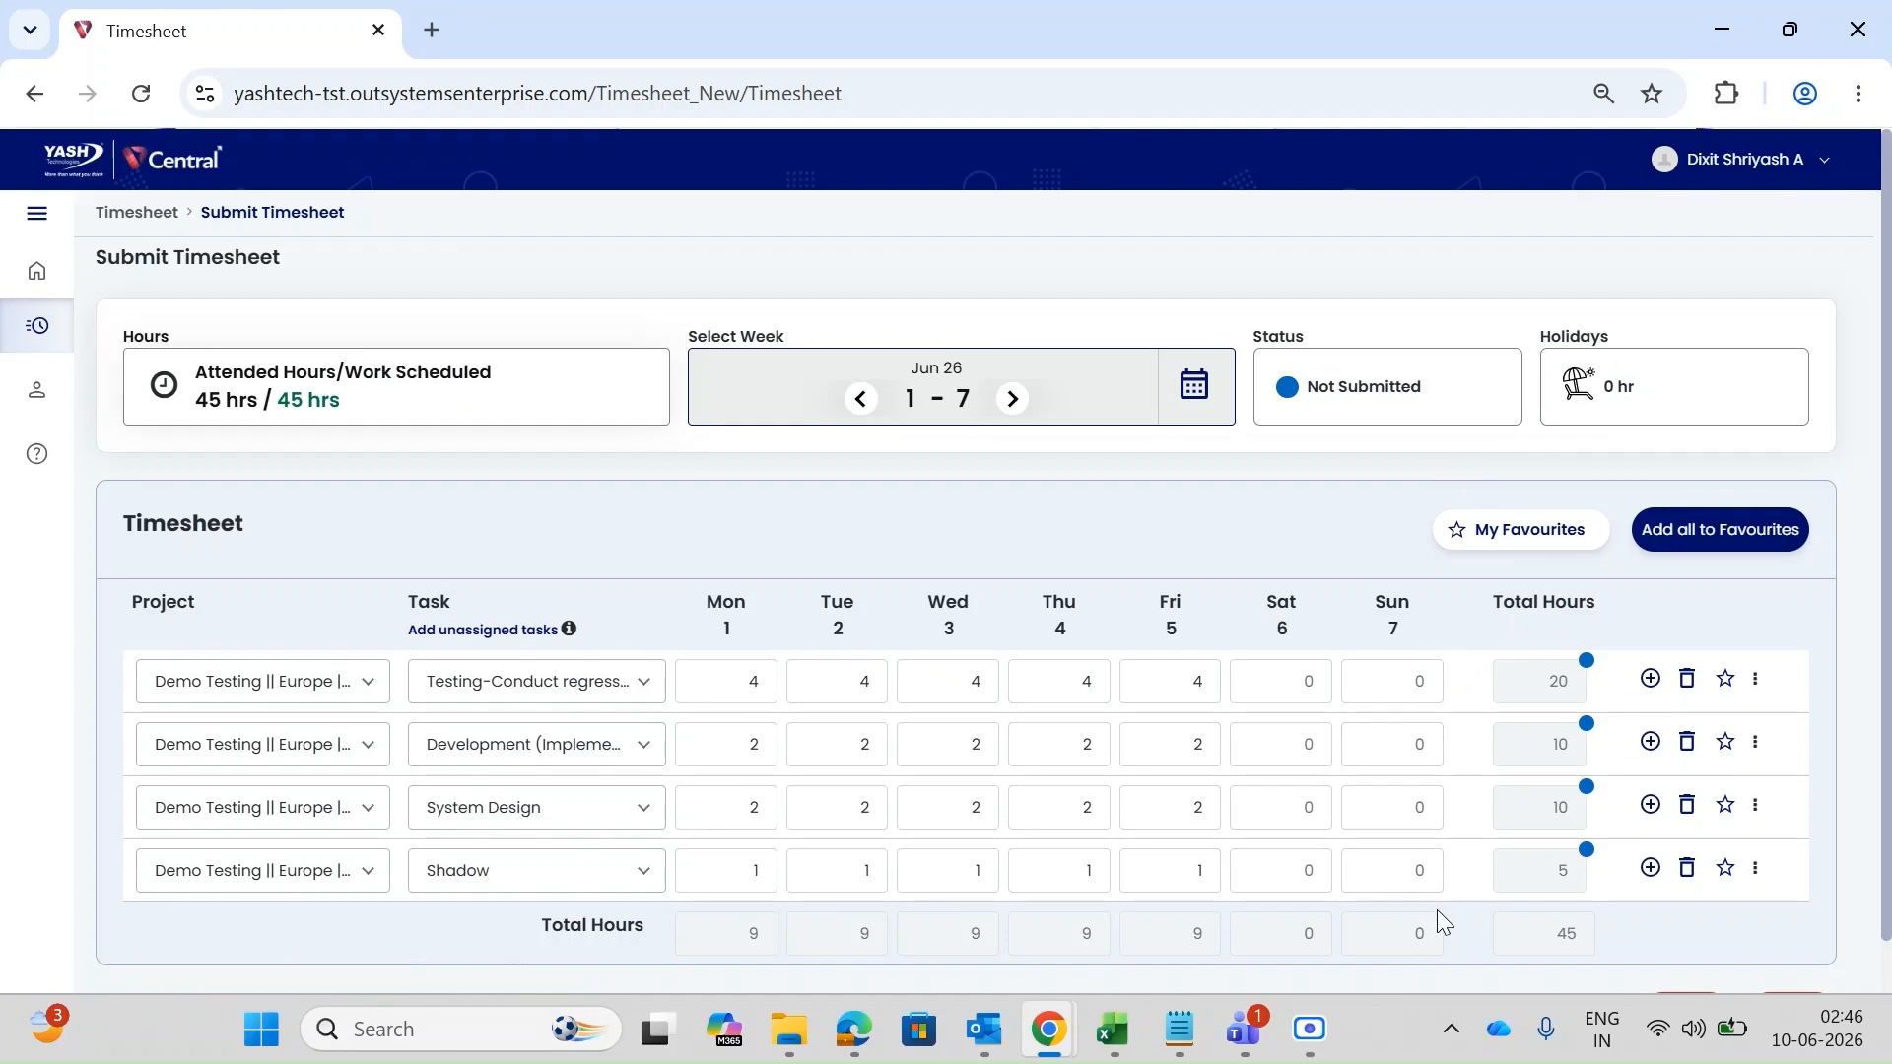
Add all tasks of the current timesheet to the favourites, confirm, and review the favourites list.
click(1718, 552)
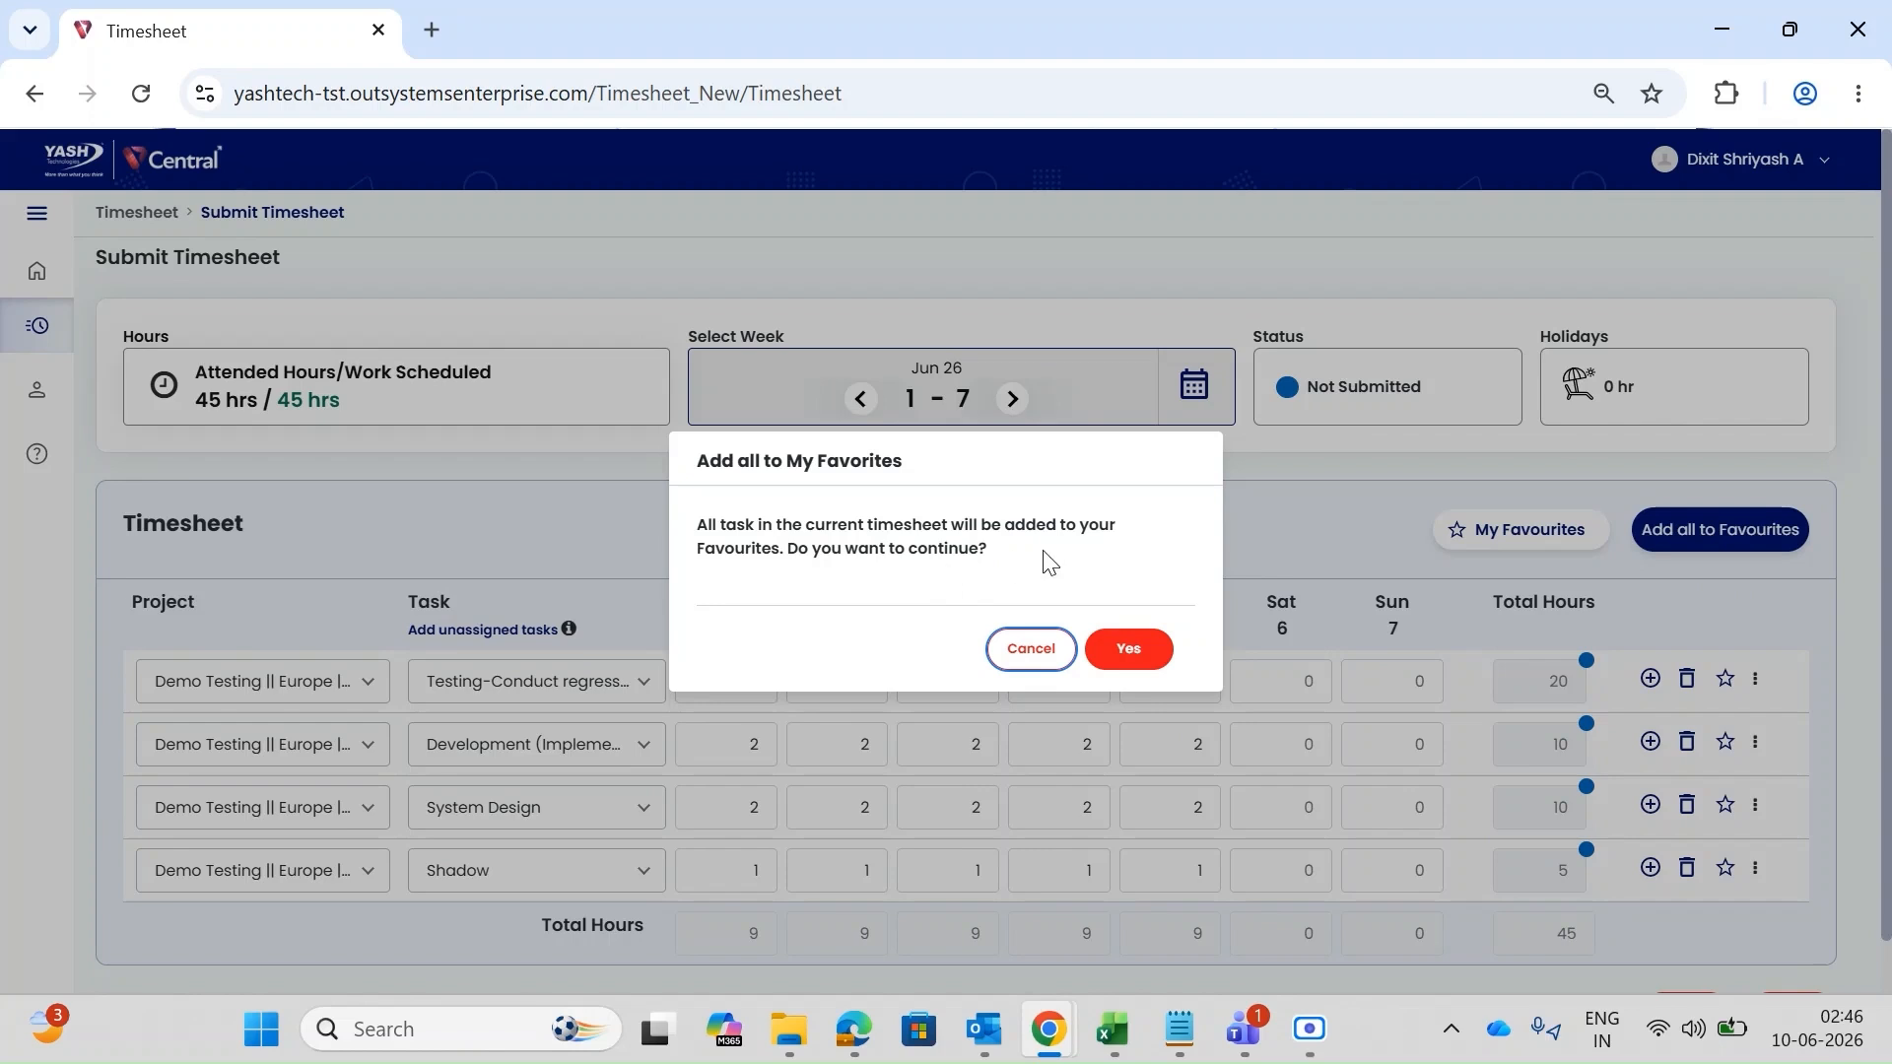
click(1131, 654)
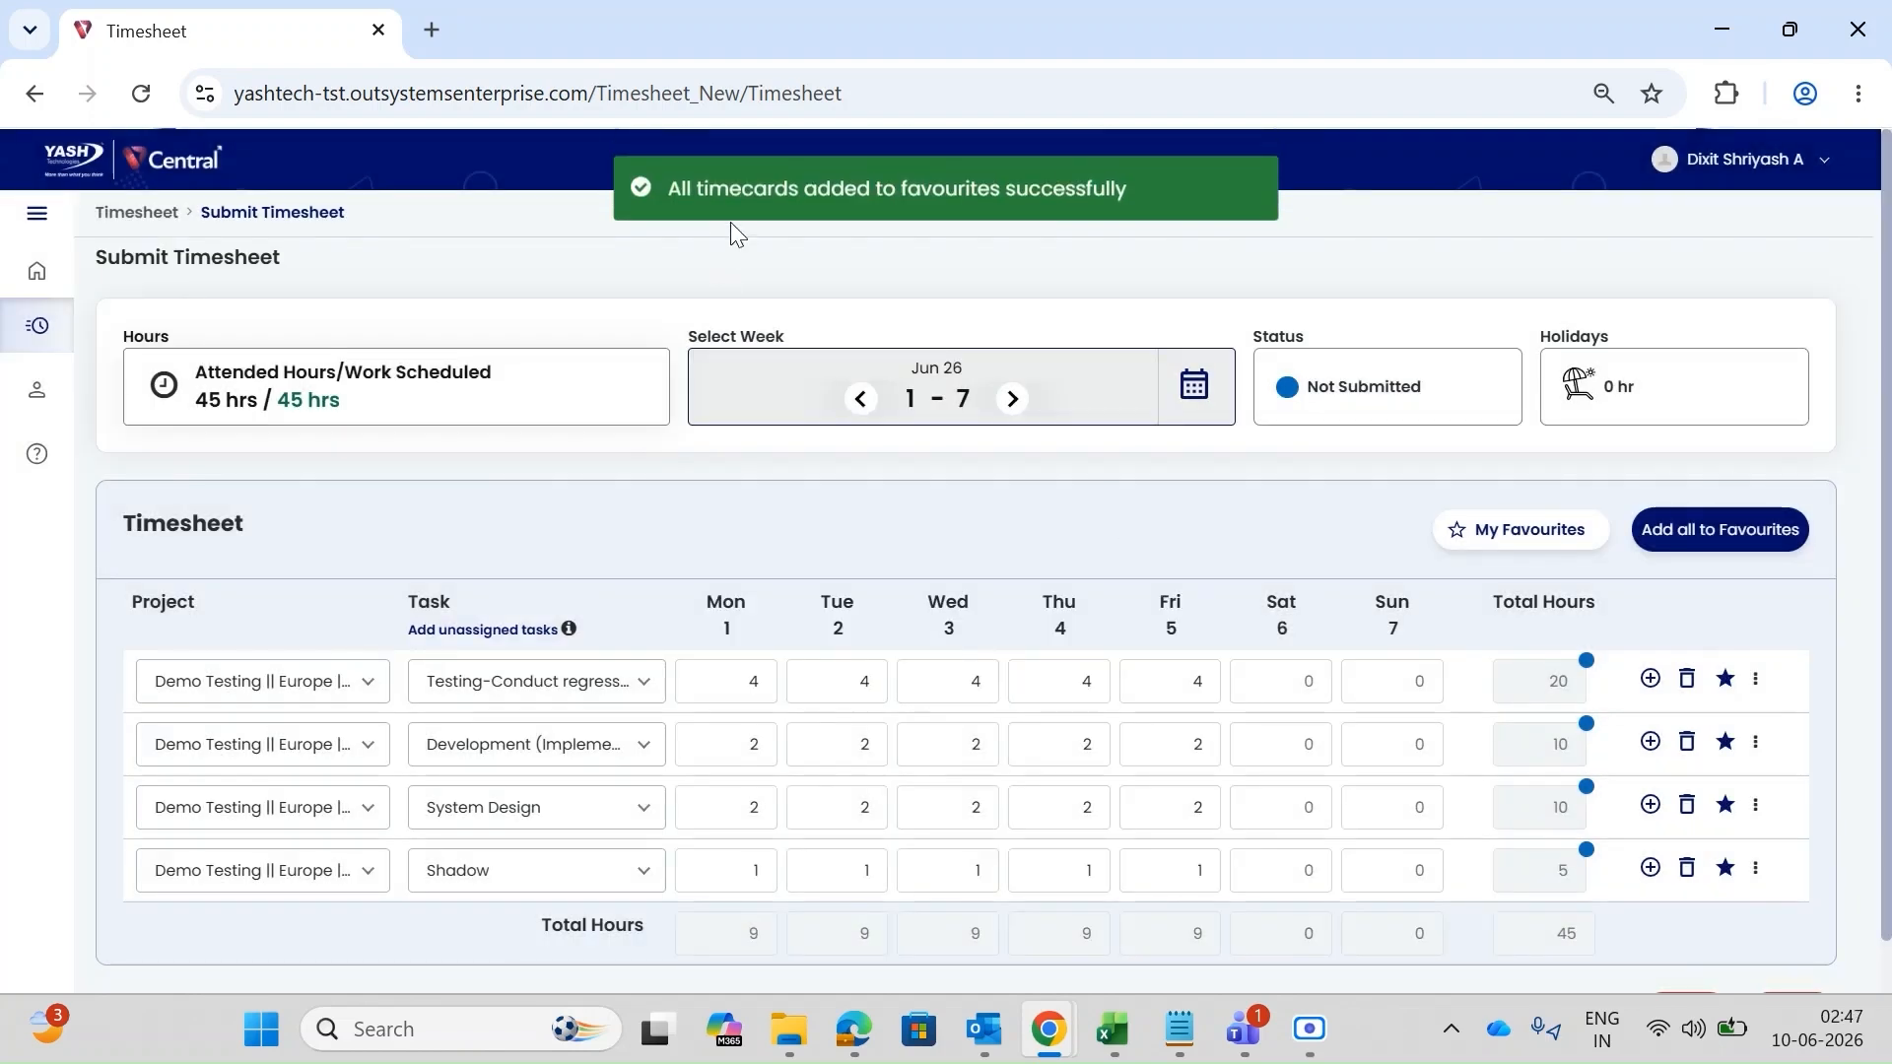
click(1557, 537)
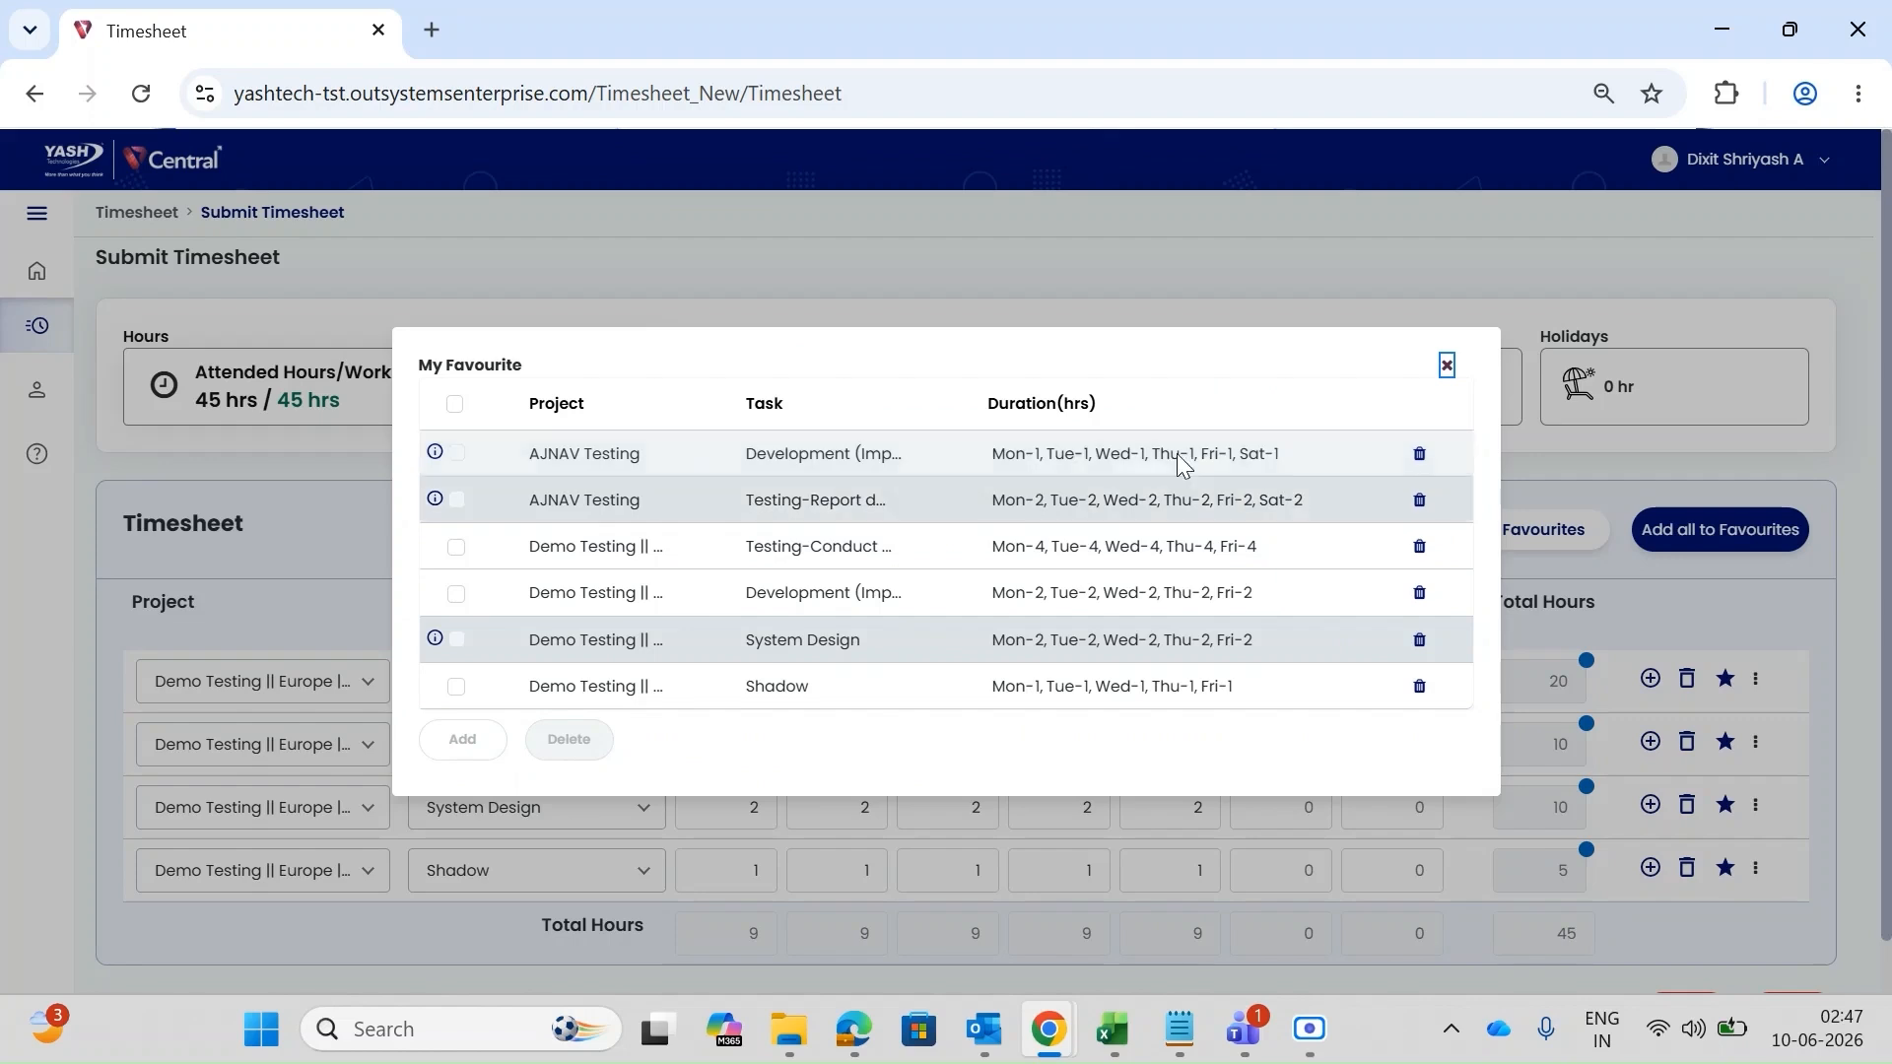
click(1447, 366)
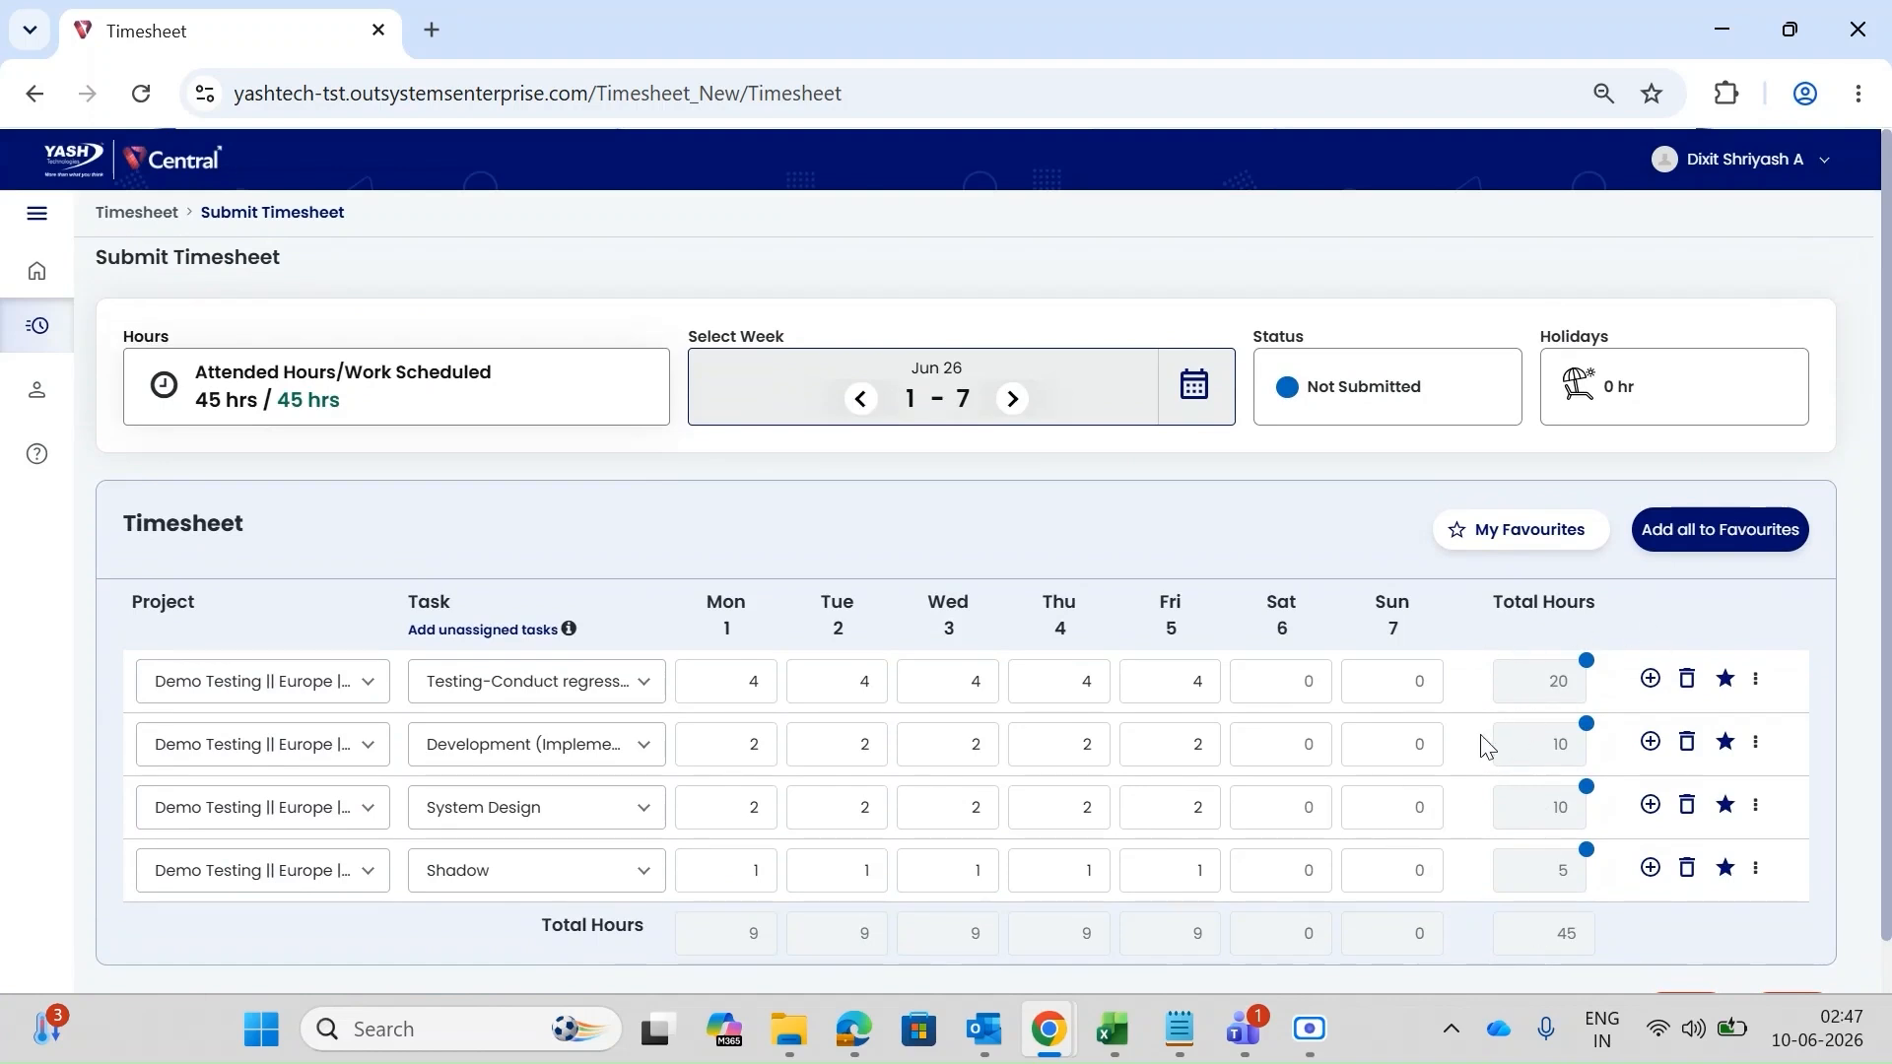
Switch to the week of 8–14 June 26, open the favourites list, and examine the information on the greyed-out entries.
click(1015, 412)
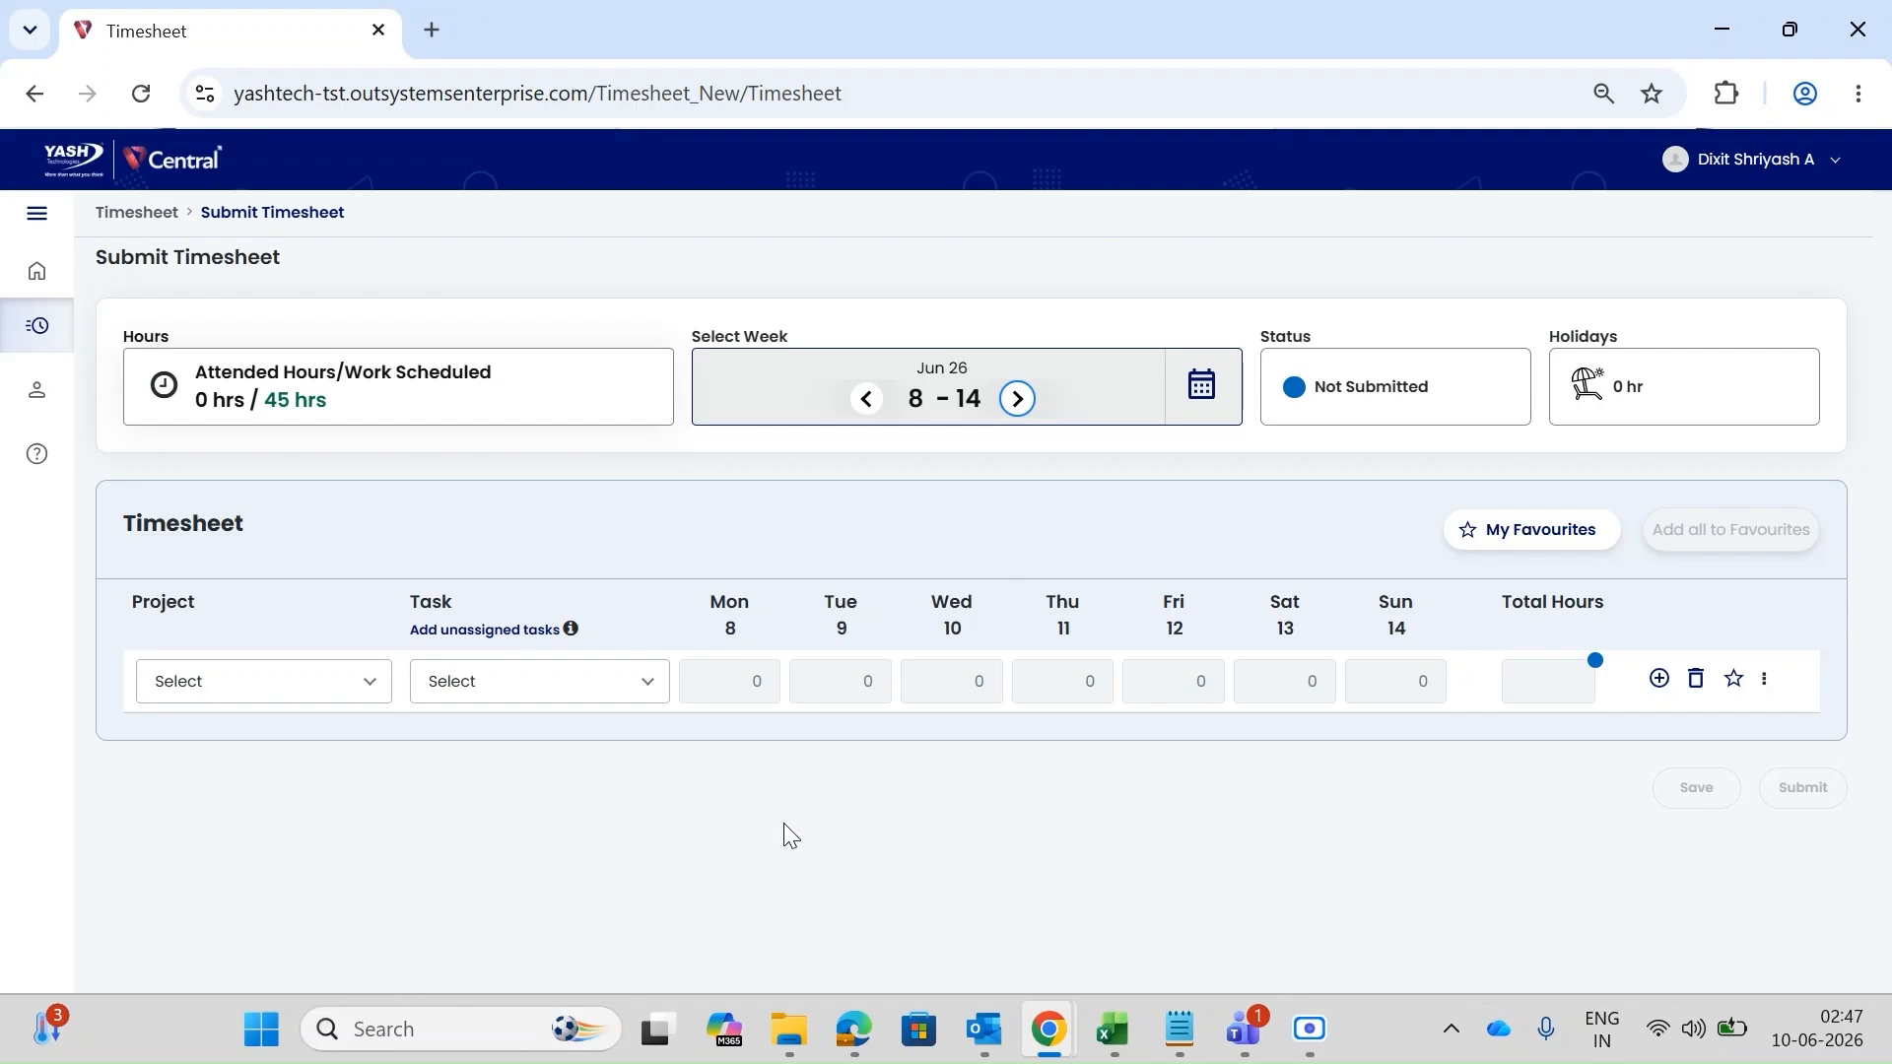
click(1564, 548)
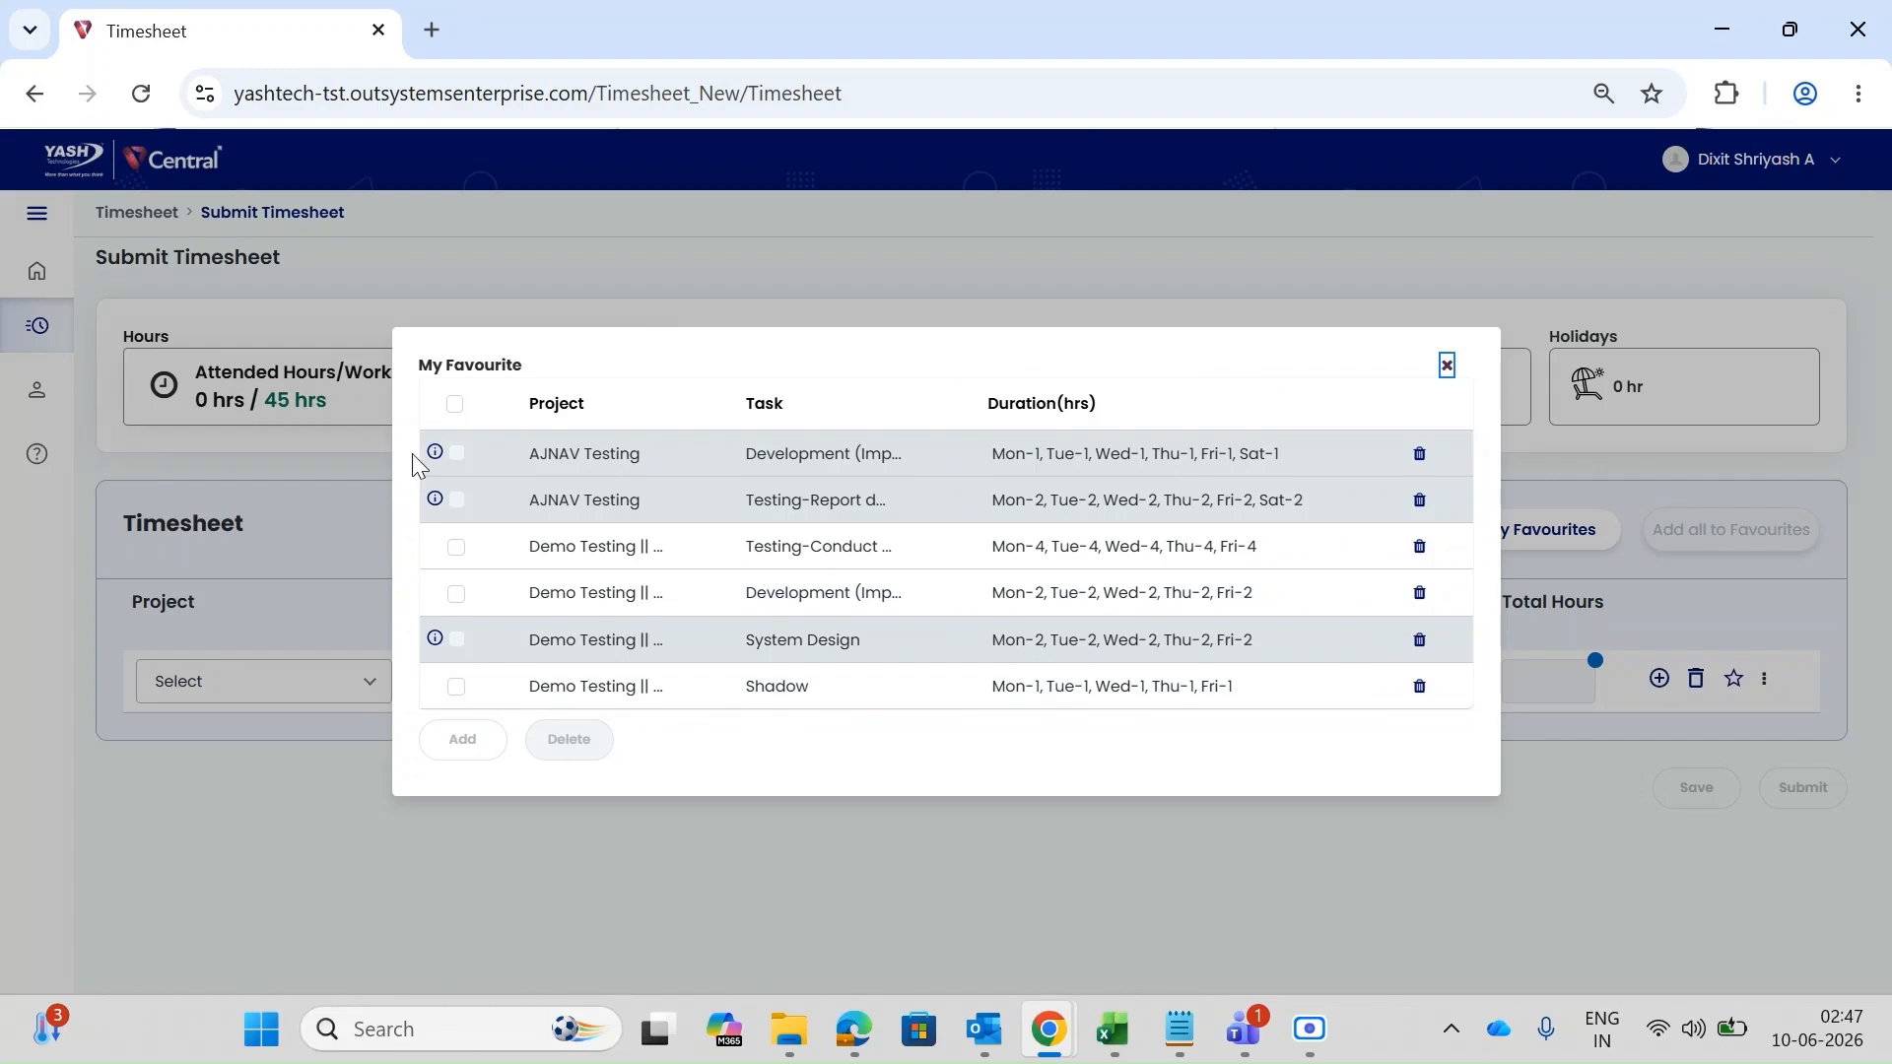
mouse_move(433, 469)
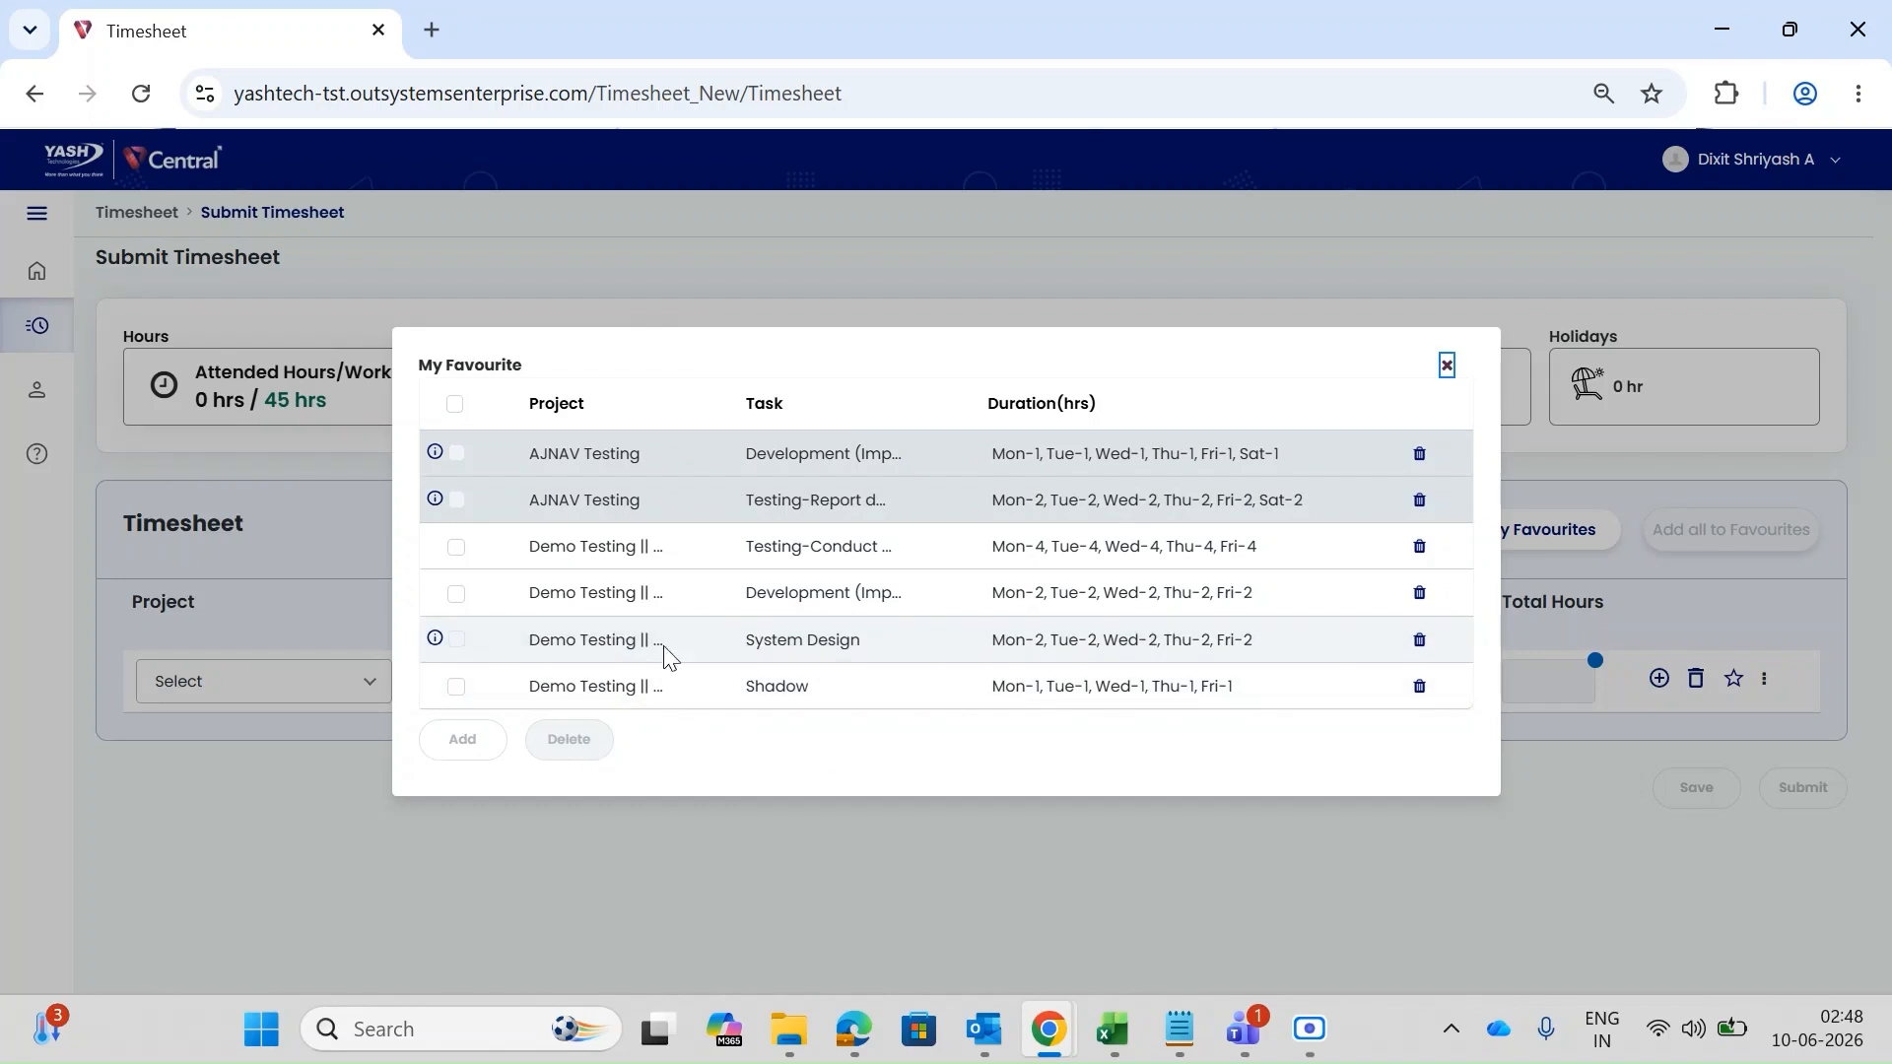
mouse_move(437, 642)
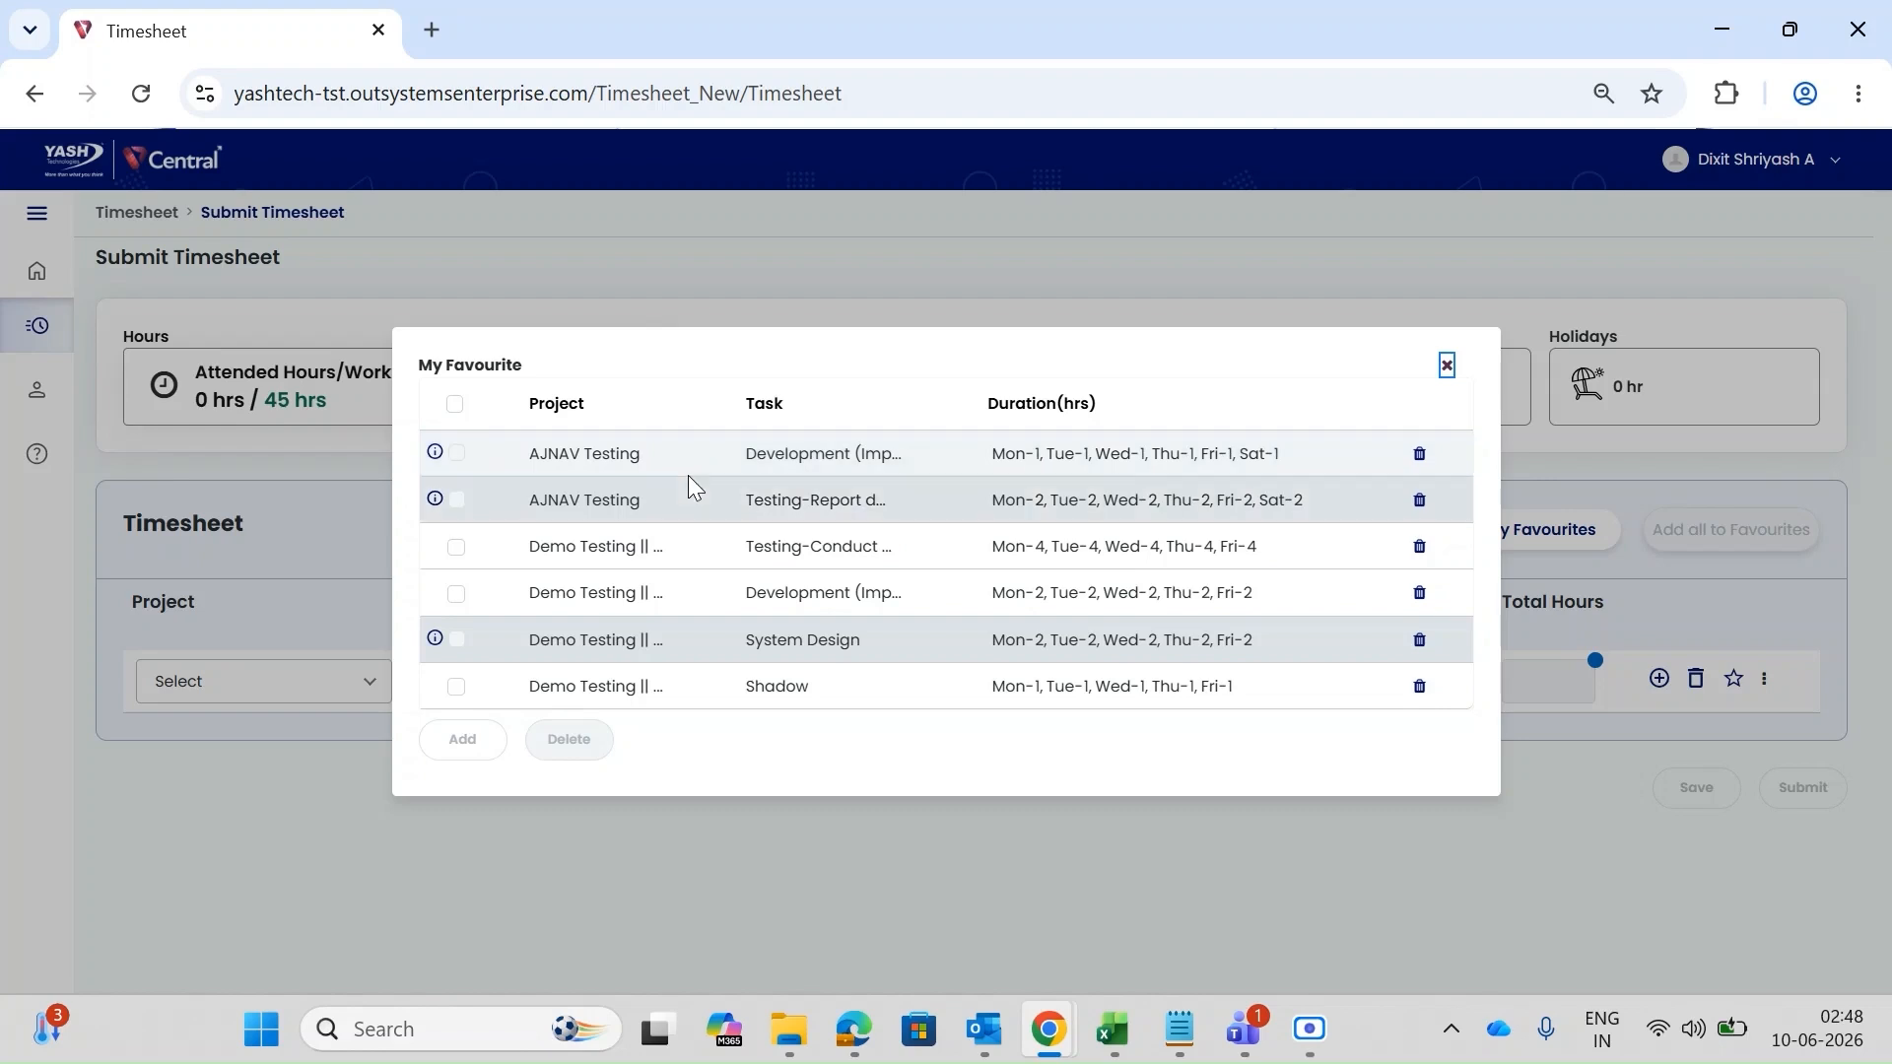
Select all available favourites at once and clear the selection again.
click(453, 408)
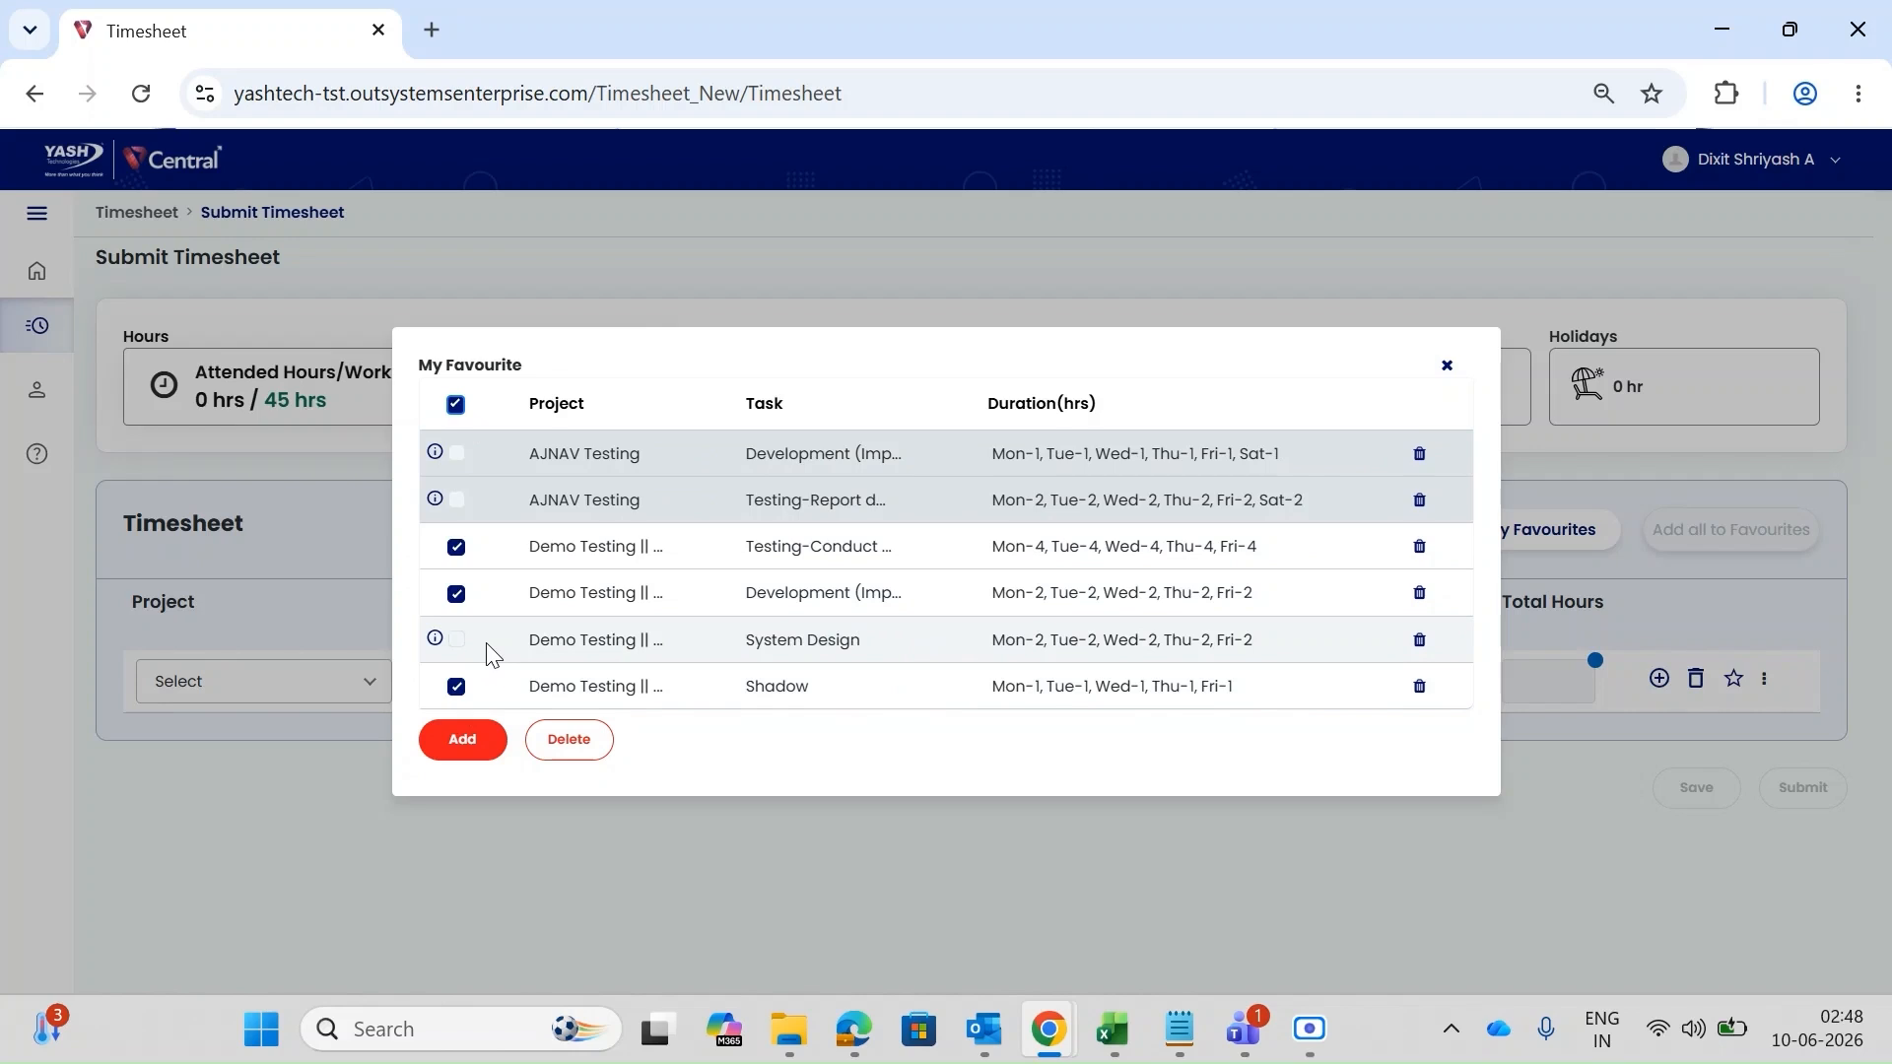
click(454, 407)
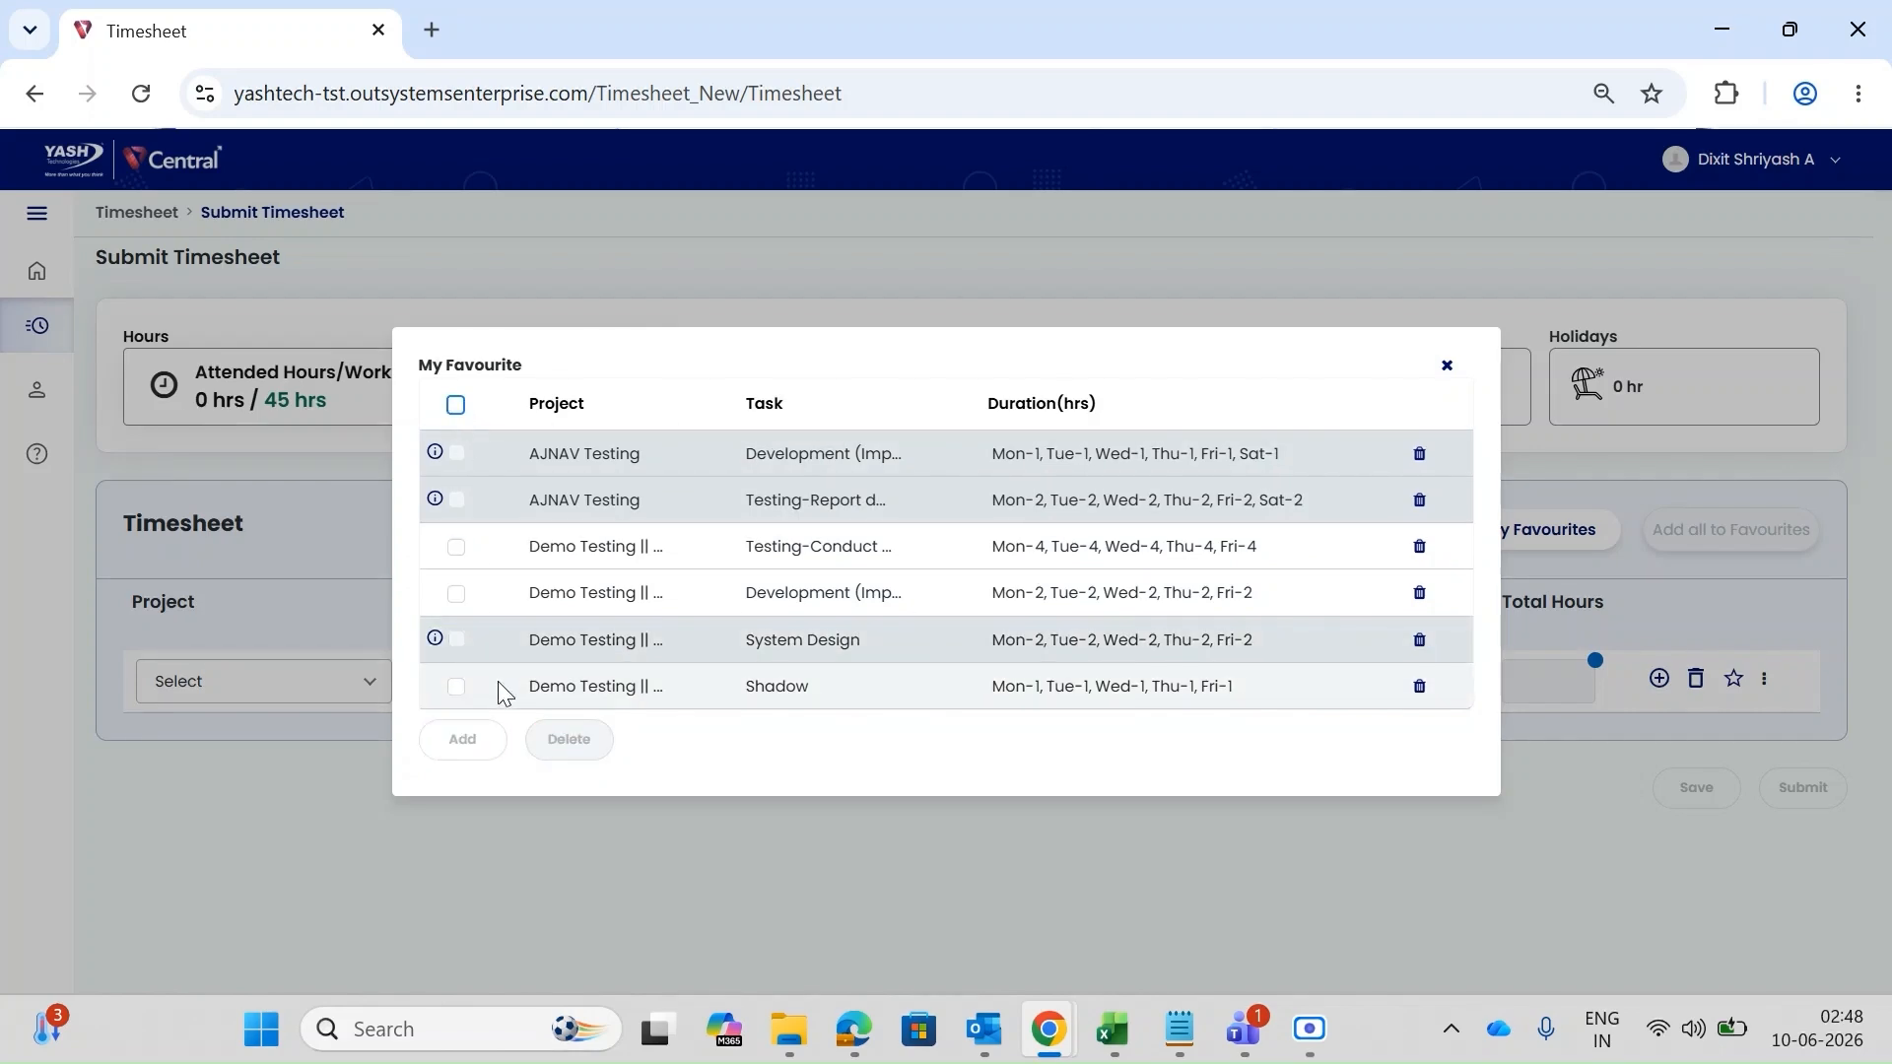
Select all available favourites, add them to the 8–14 June timesheet, and check the Thursday and Friday hours of the Development row.
click(456, 547)
click(457, 596)
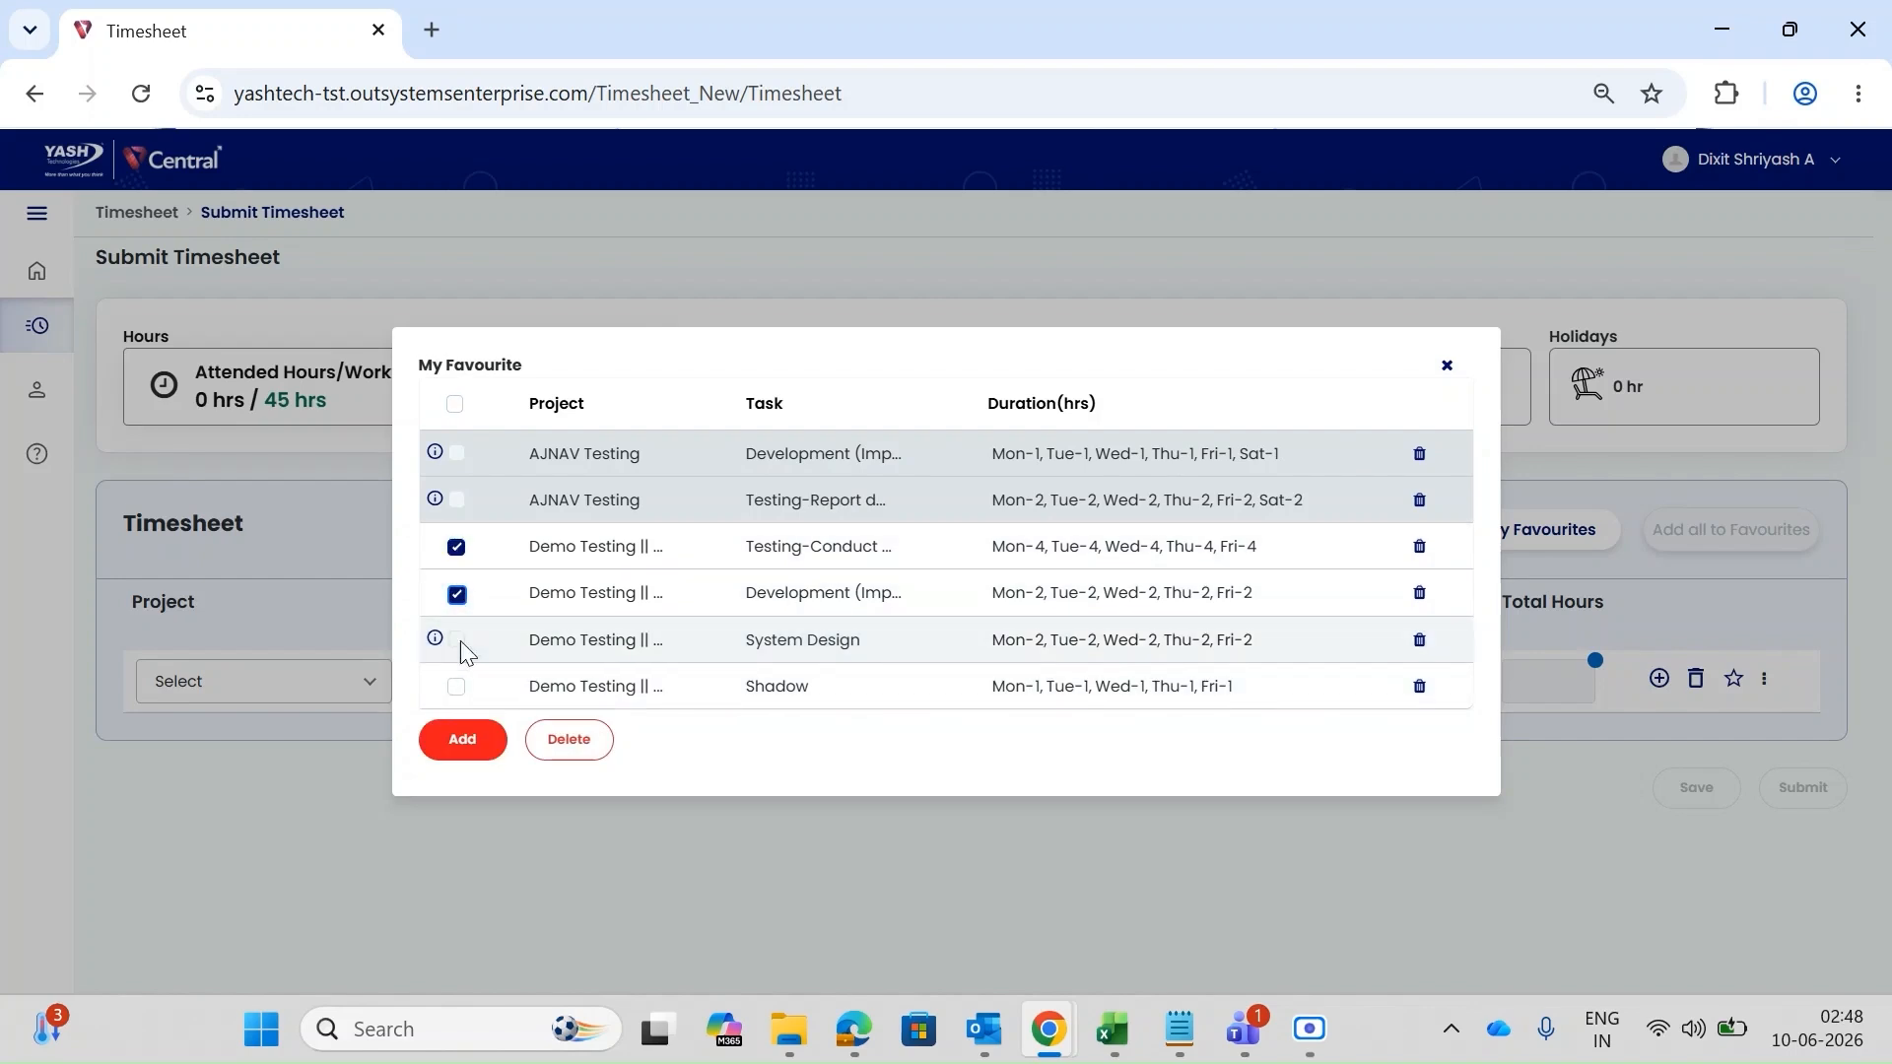
click(454, 404)
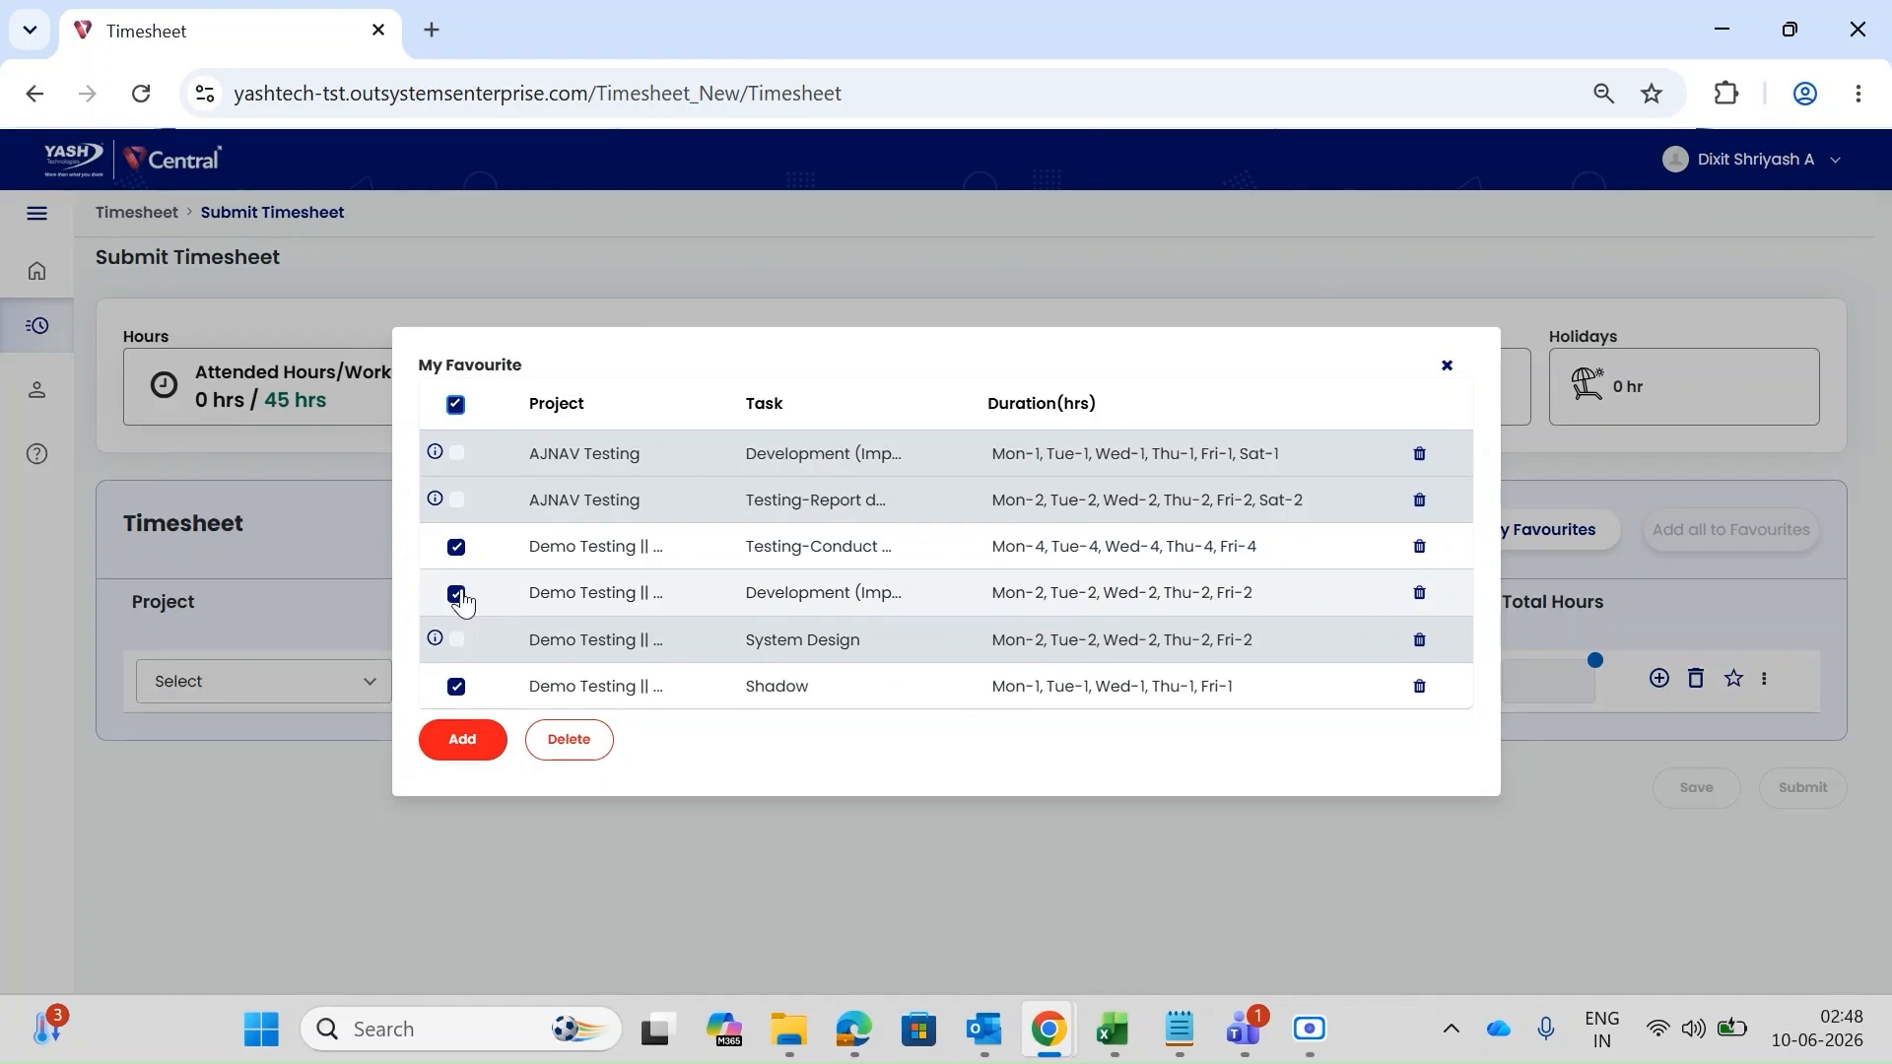
click(463, 751)
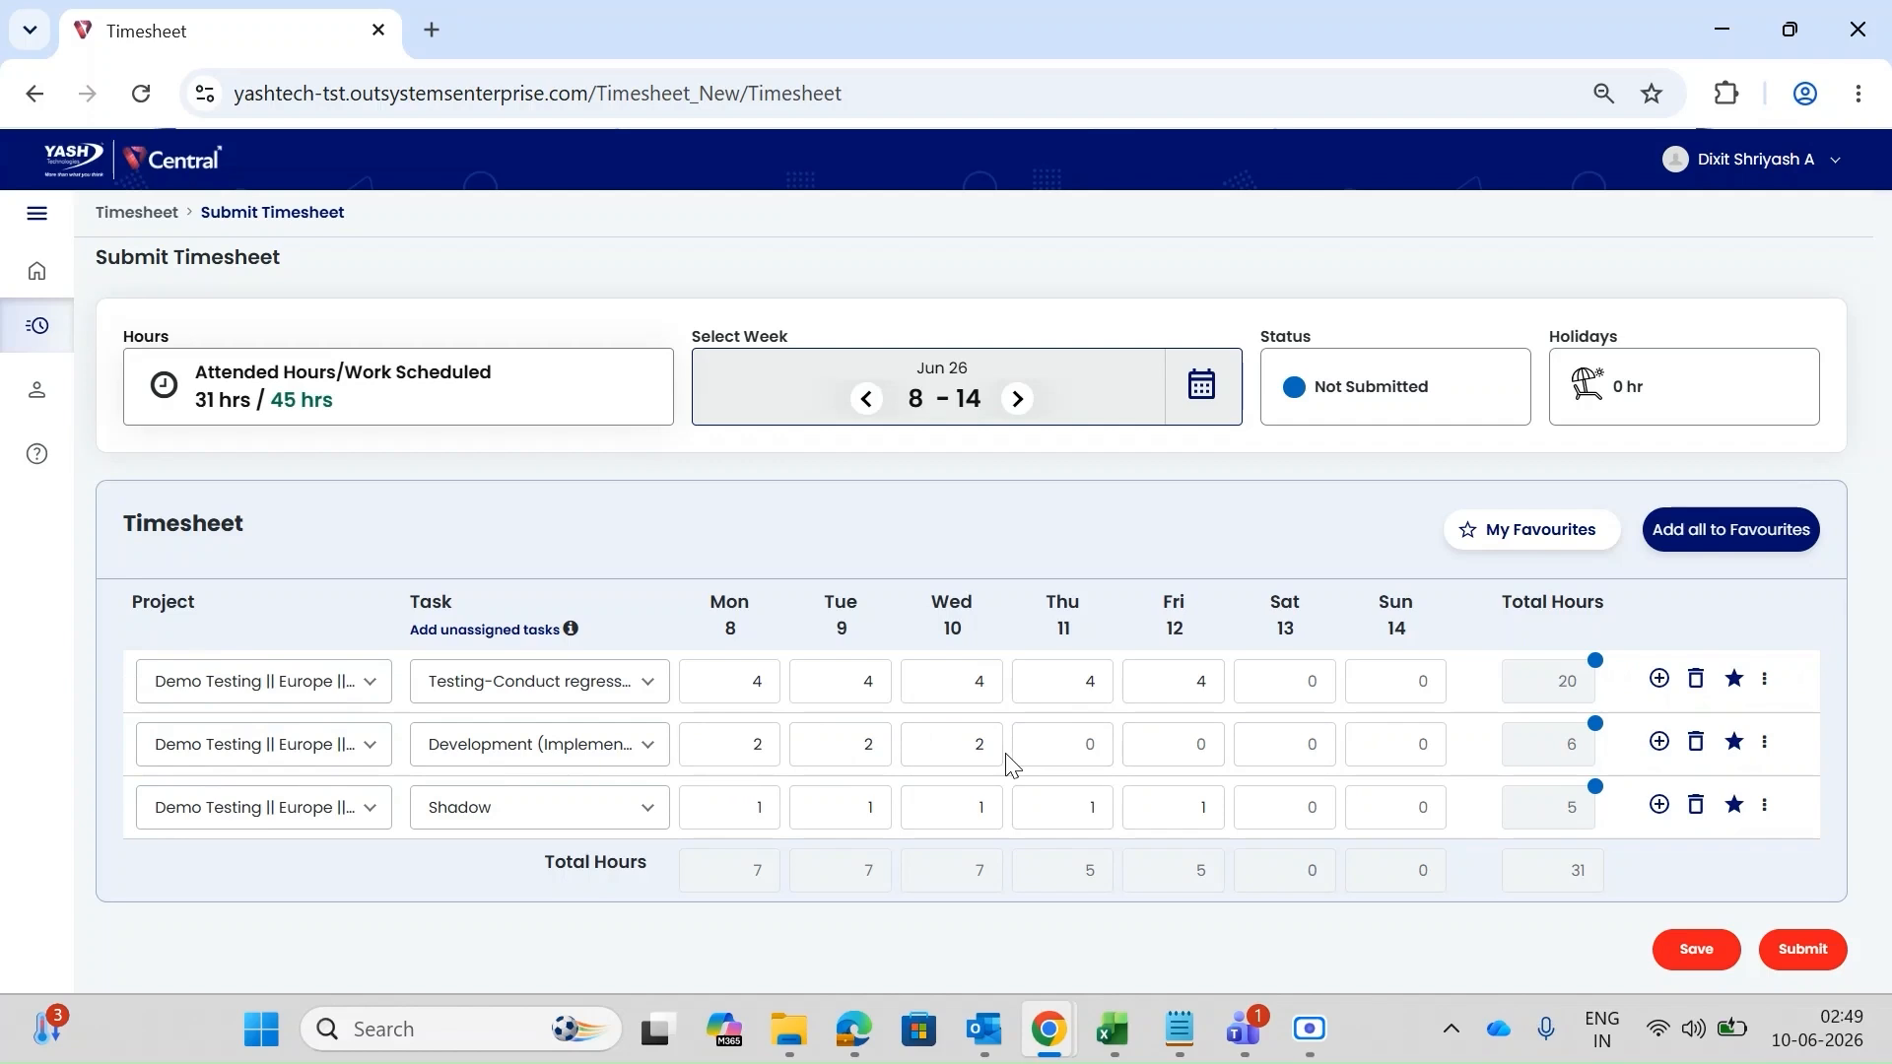
click(1067, 748)
click(1182, 739)
click(1186, 524)
Switch to the week of 15–21 June 26, examine the information on the greyed-out favourites, and close the list.
click(1015, 404)
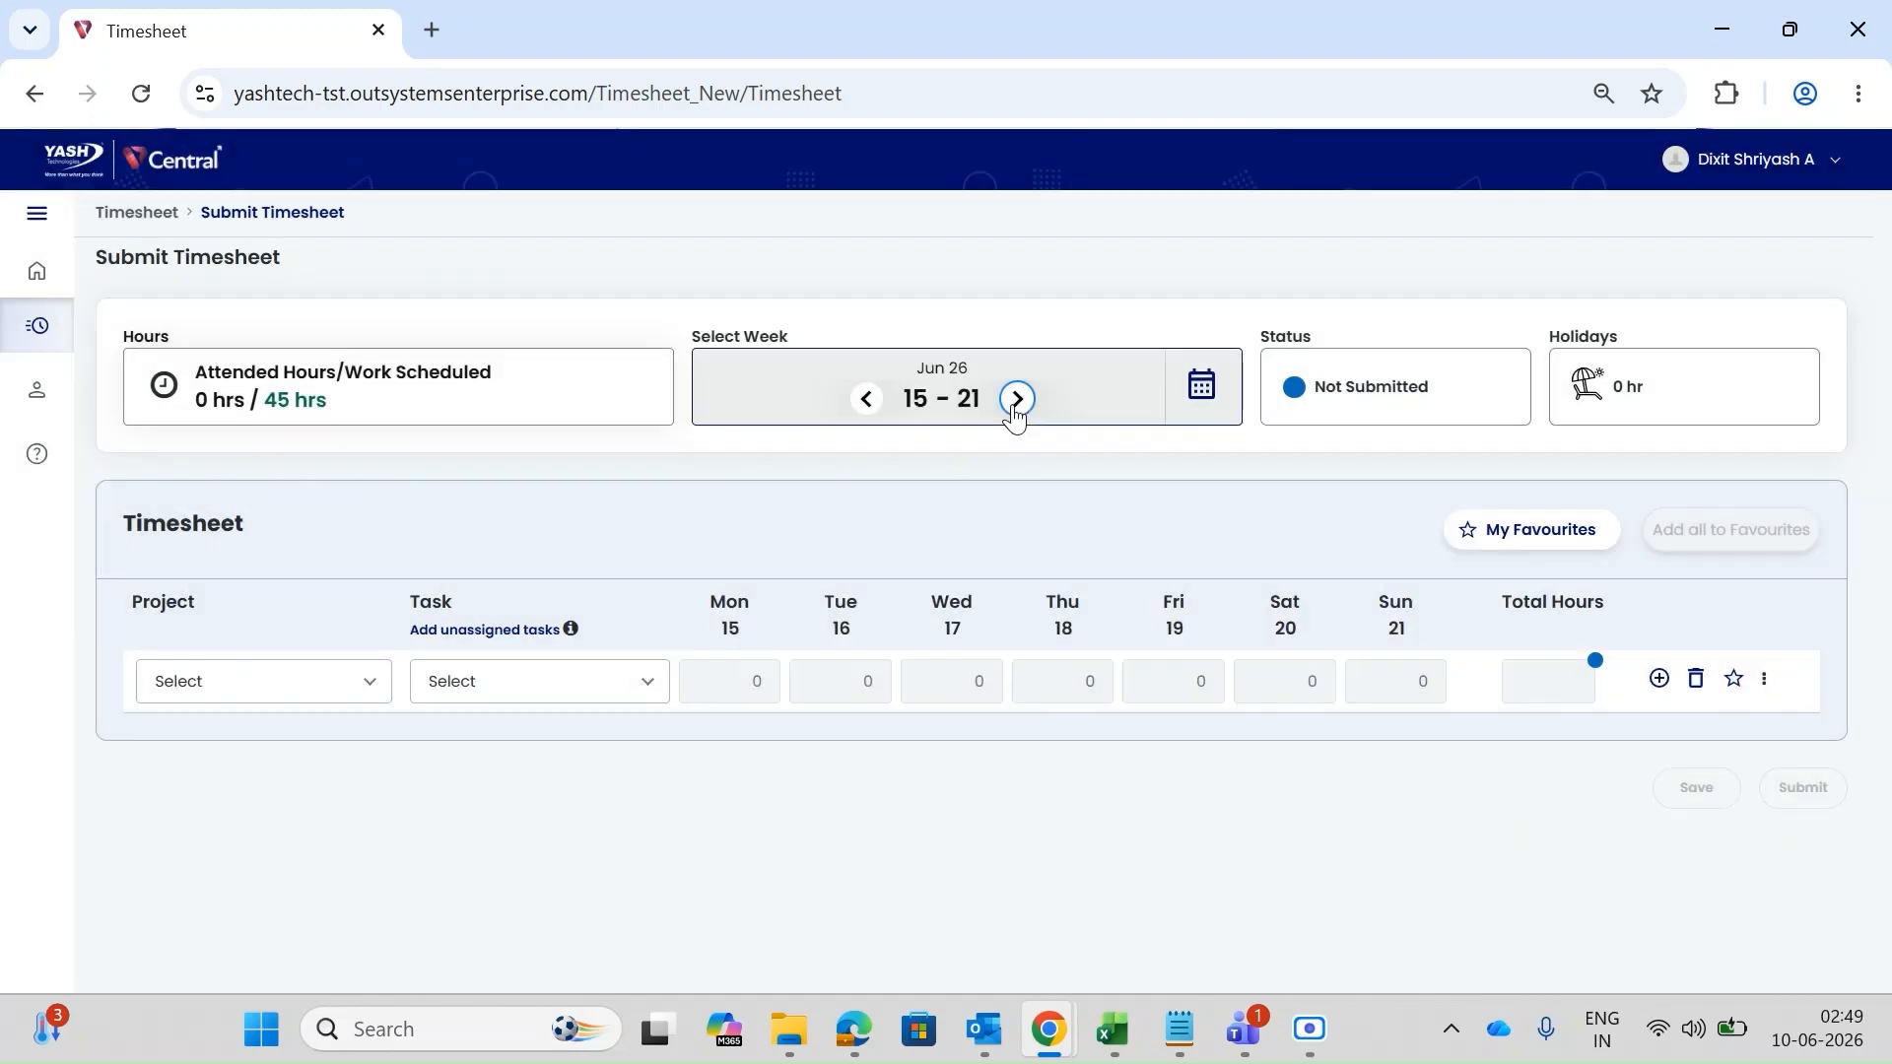
click(1543, 540)
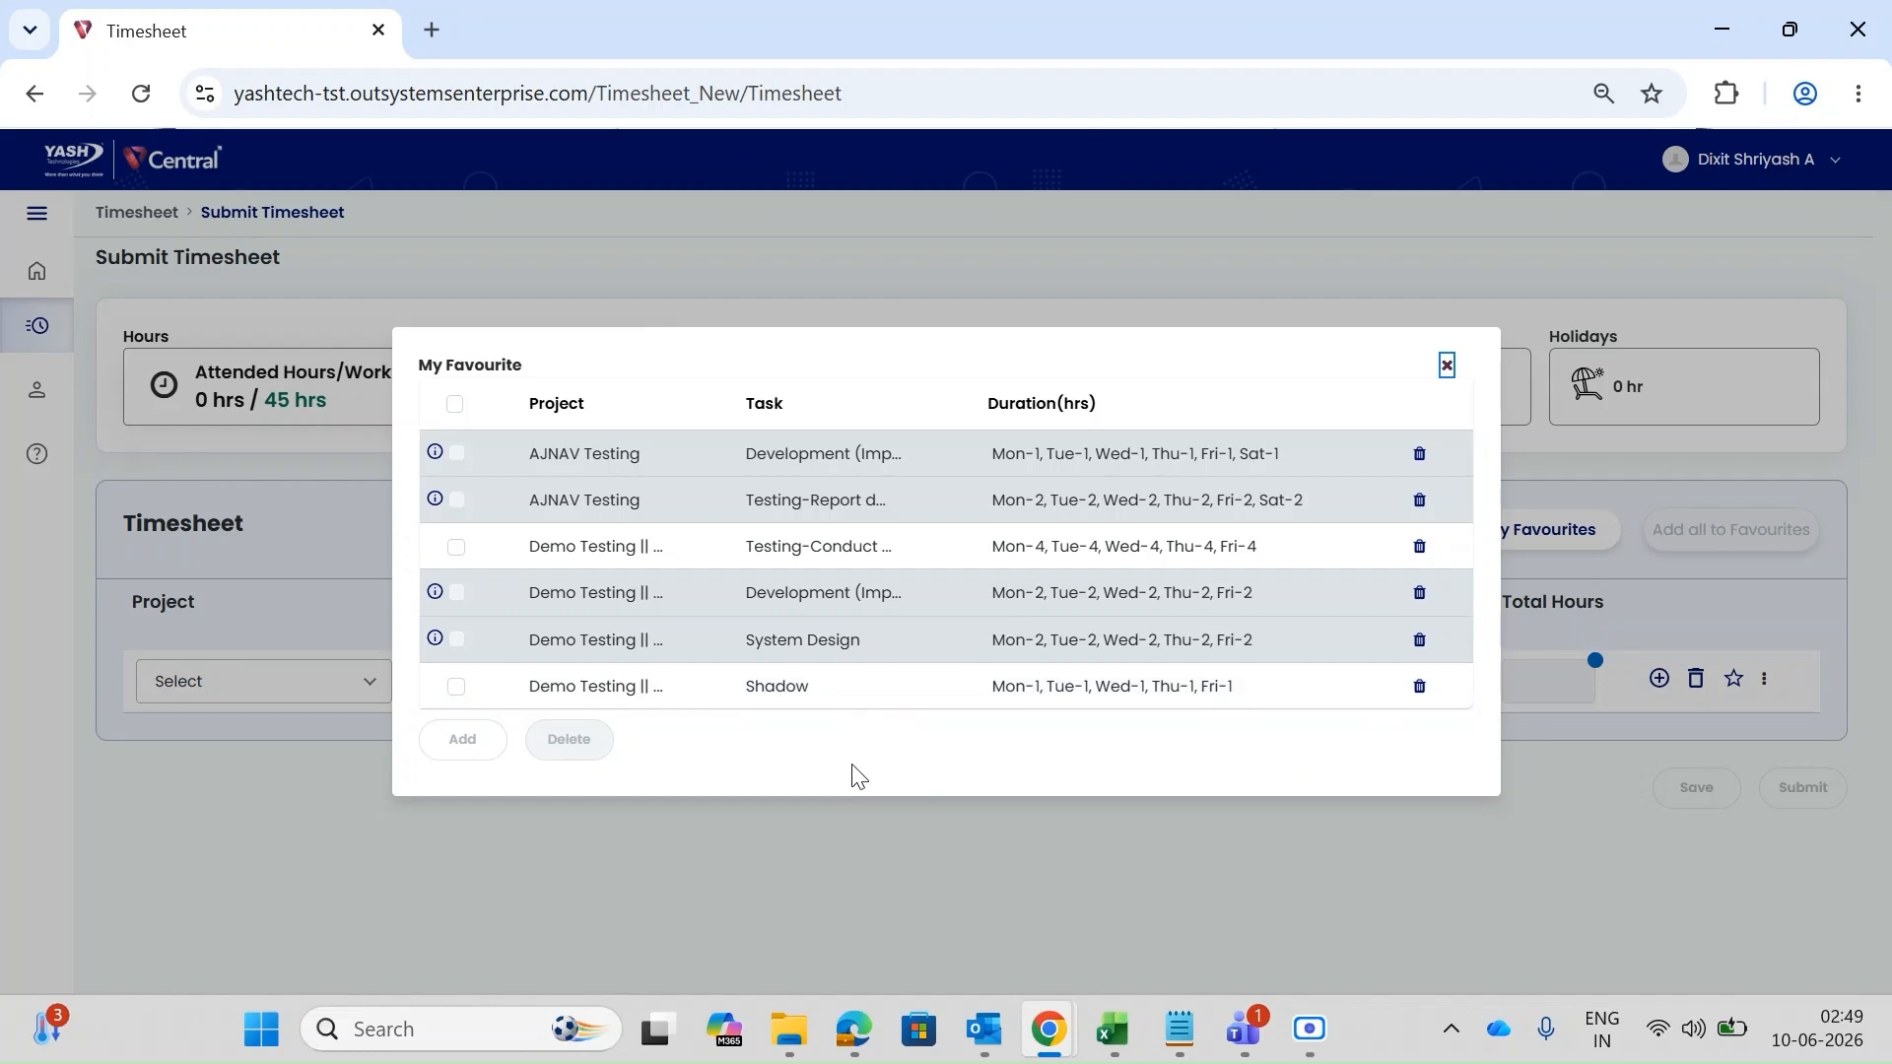
mouse_move(437, 596)
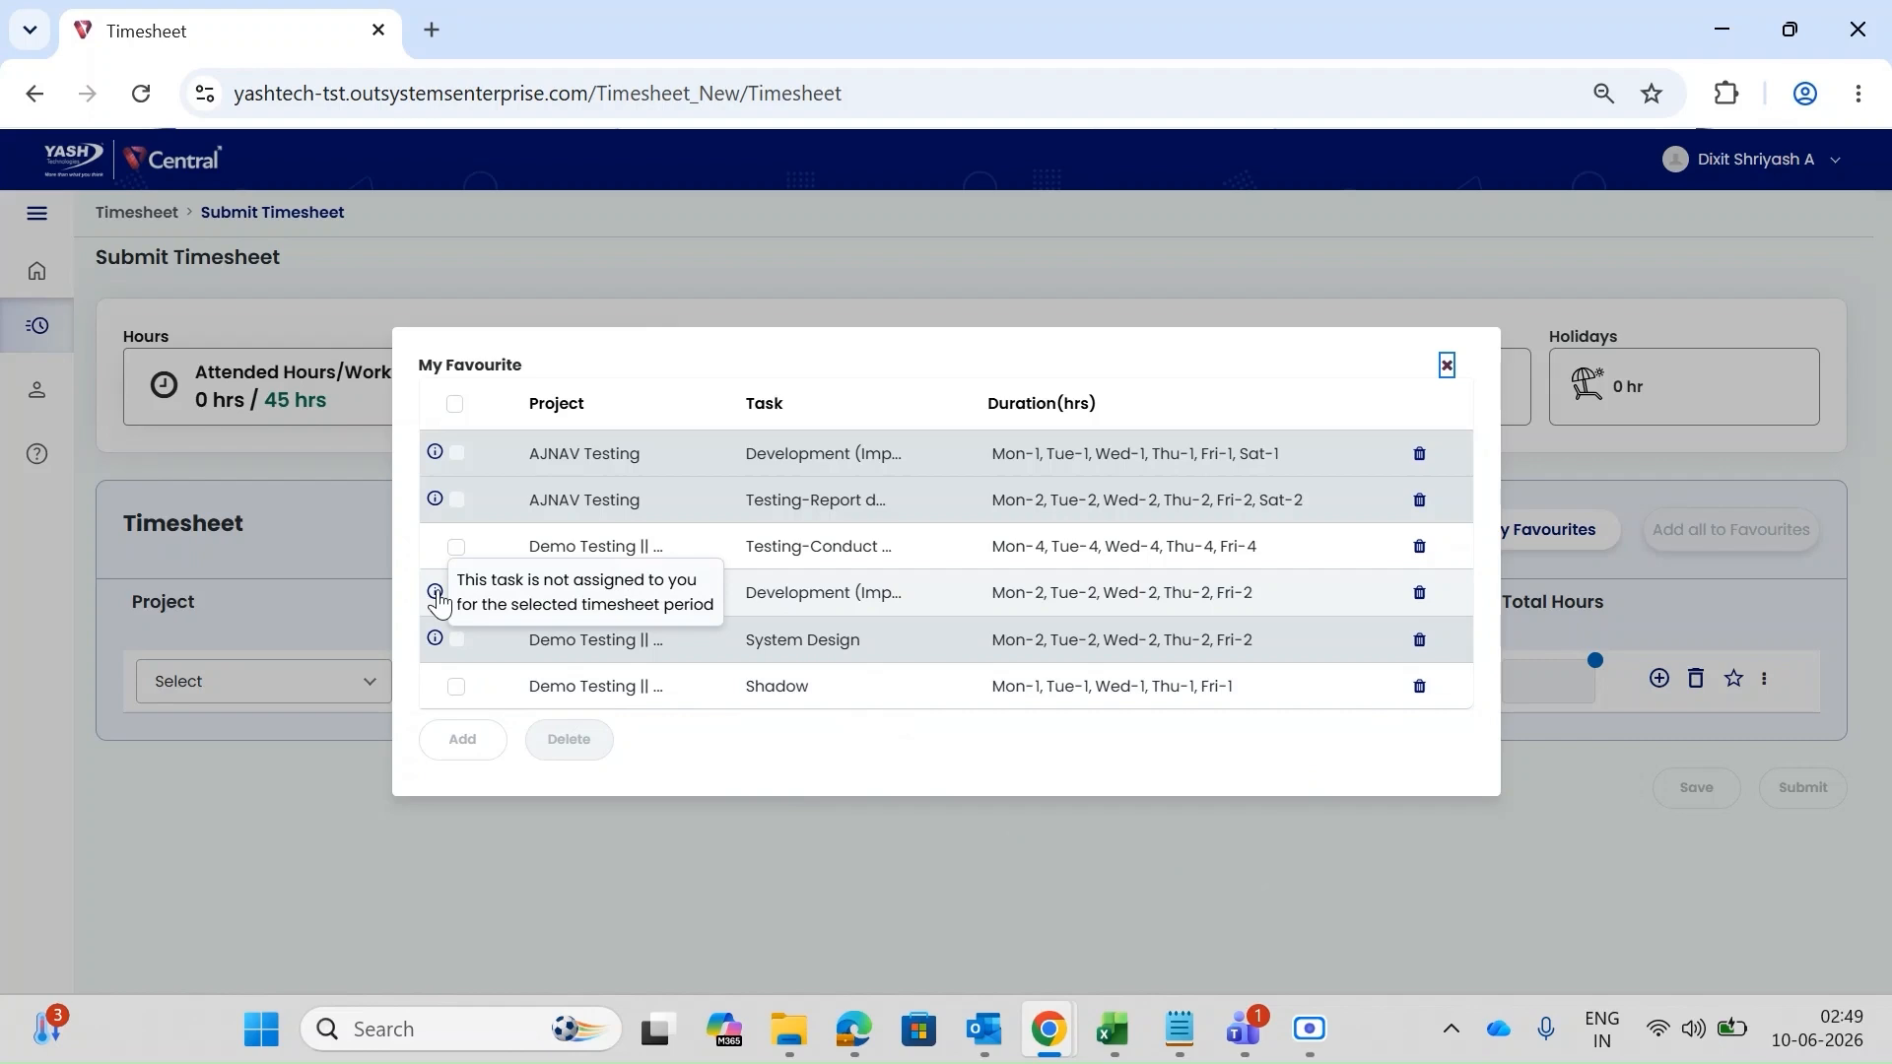
mouse_move(437, 645)
mouse_move(437, 502)
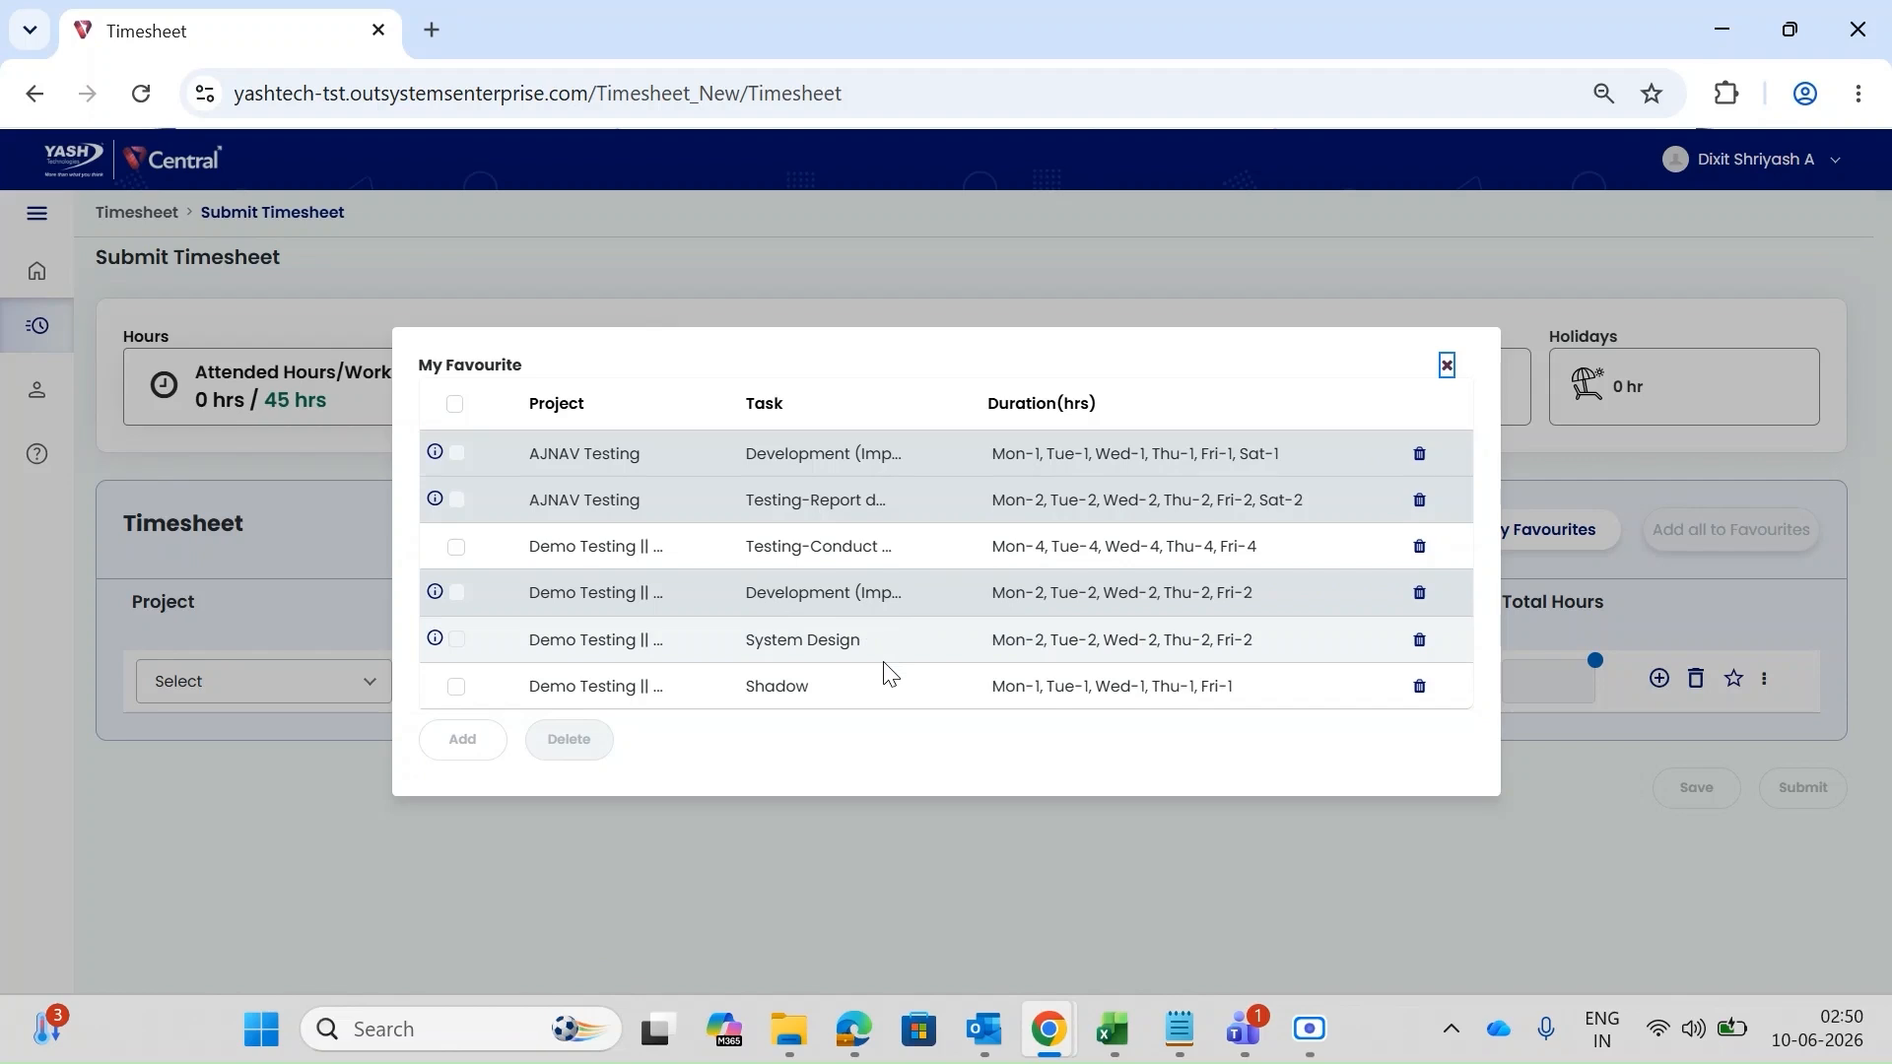
click(1447, 366)
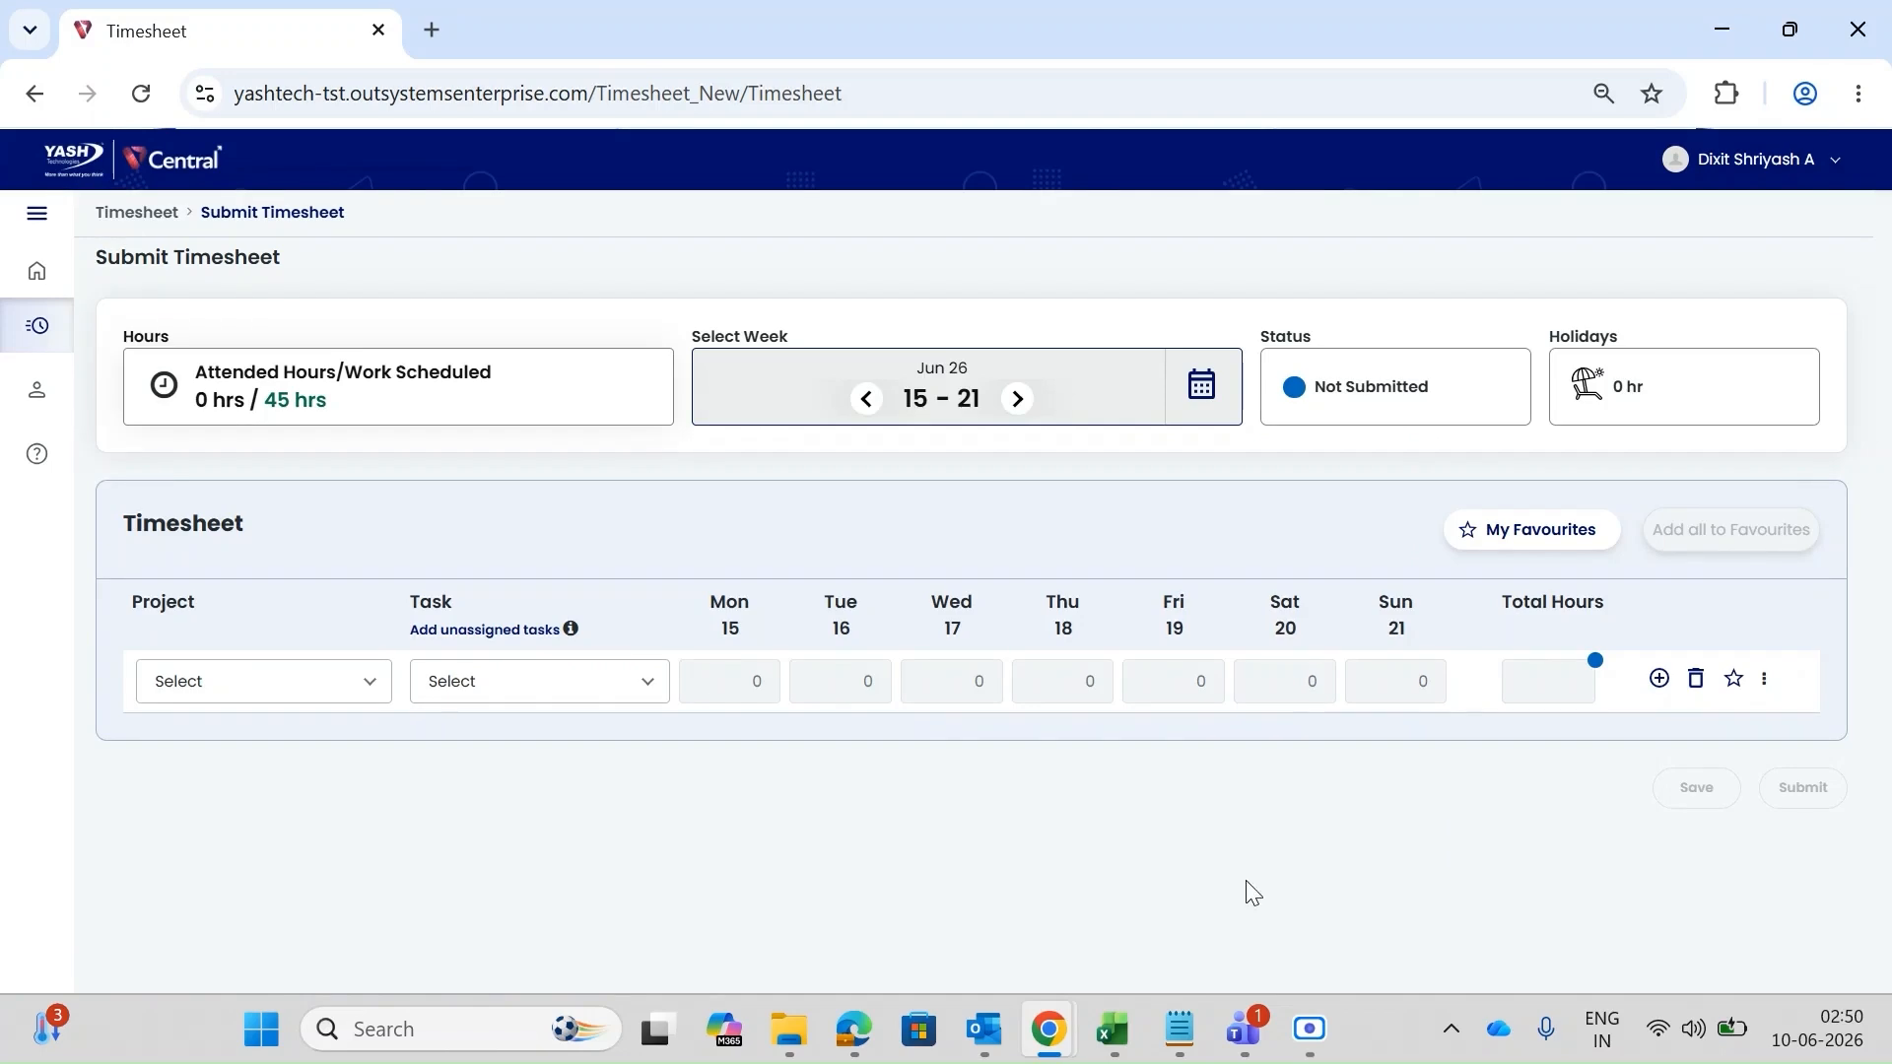
Search the unassigned tasks for TSK1063 and add the AJ_Testing_Presales task to the 15–21 June timesheet.
click(480, 638)
click(857, 561)
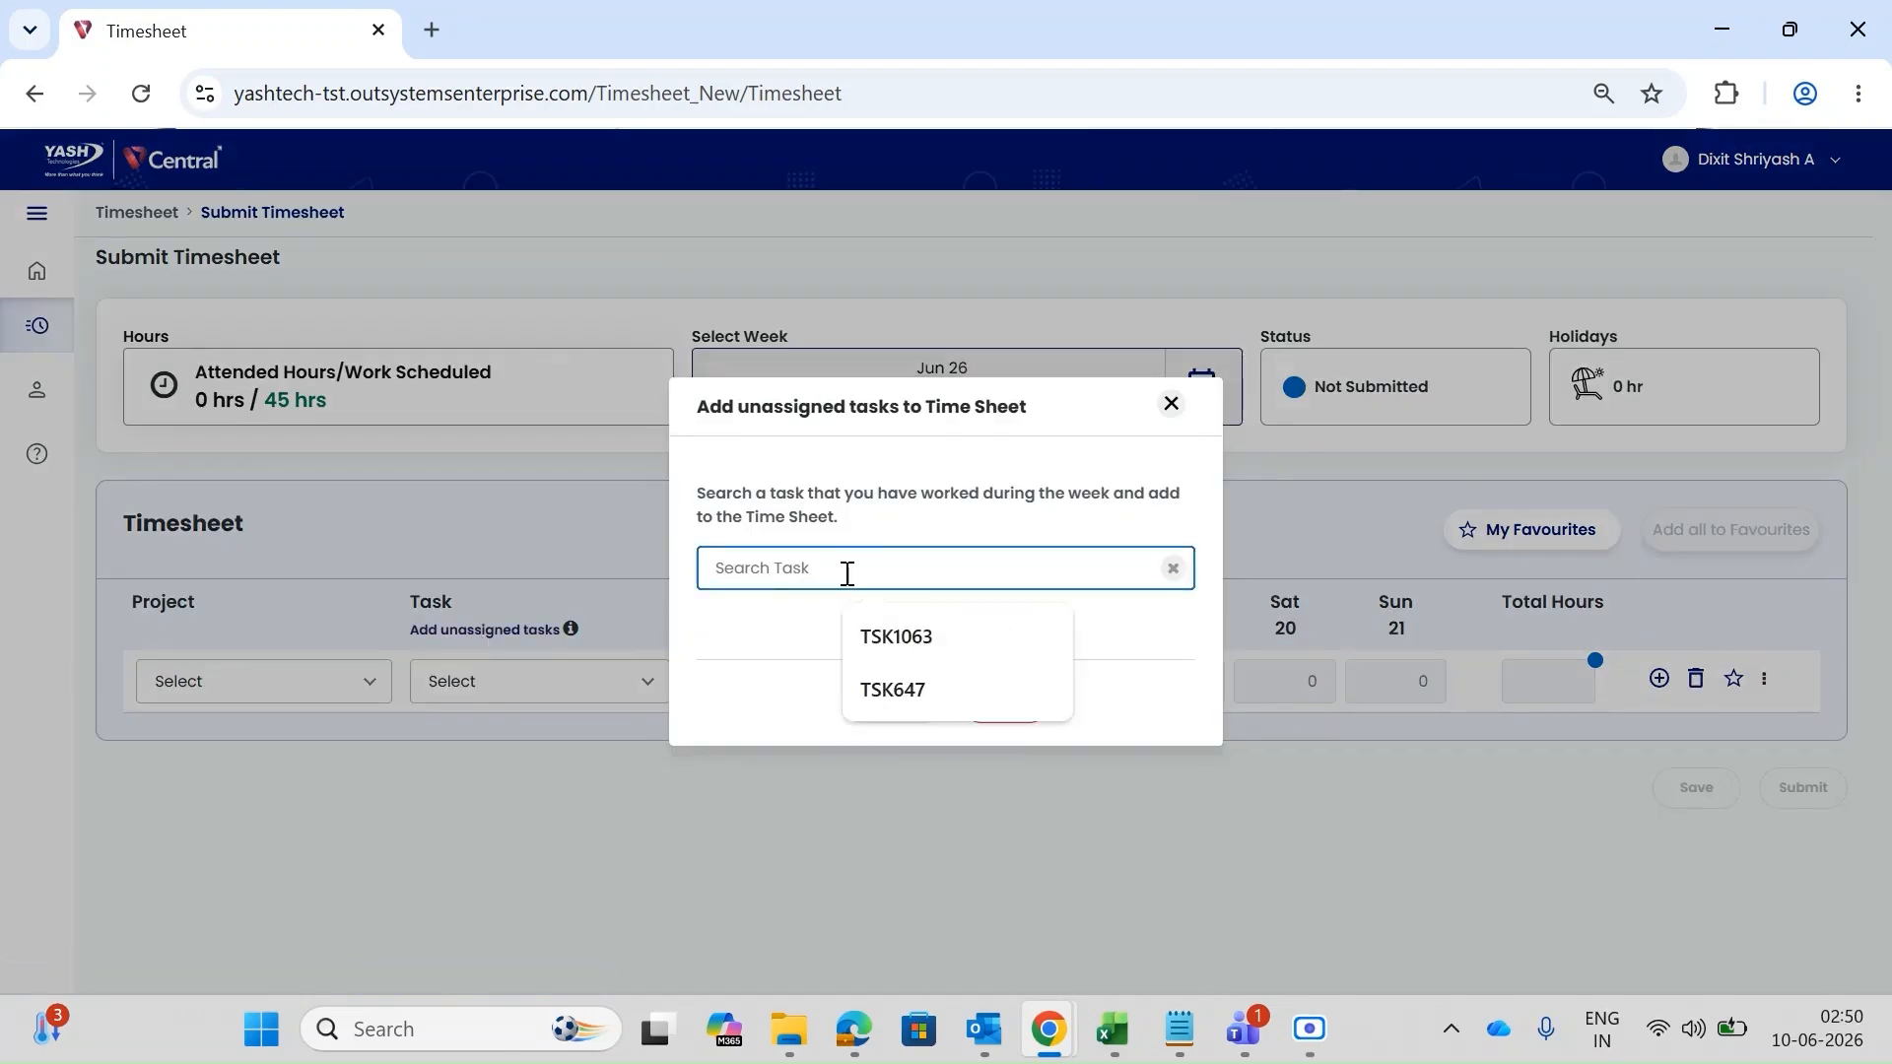
click(900, 645)
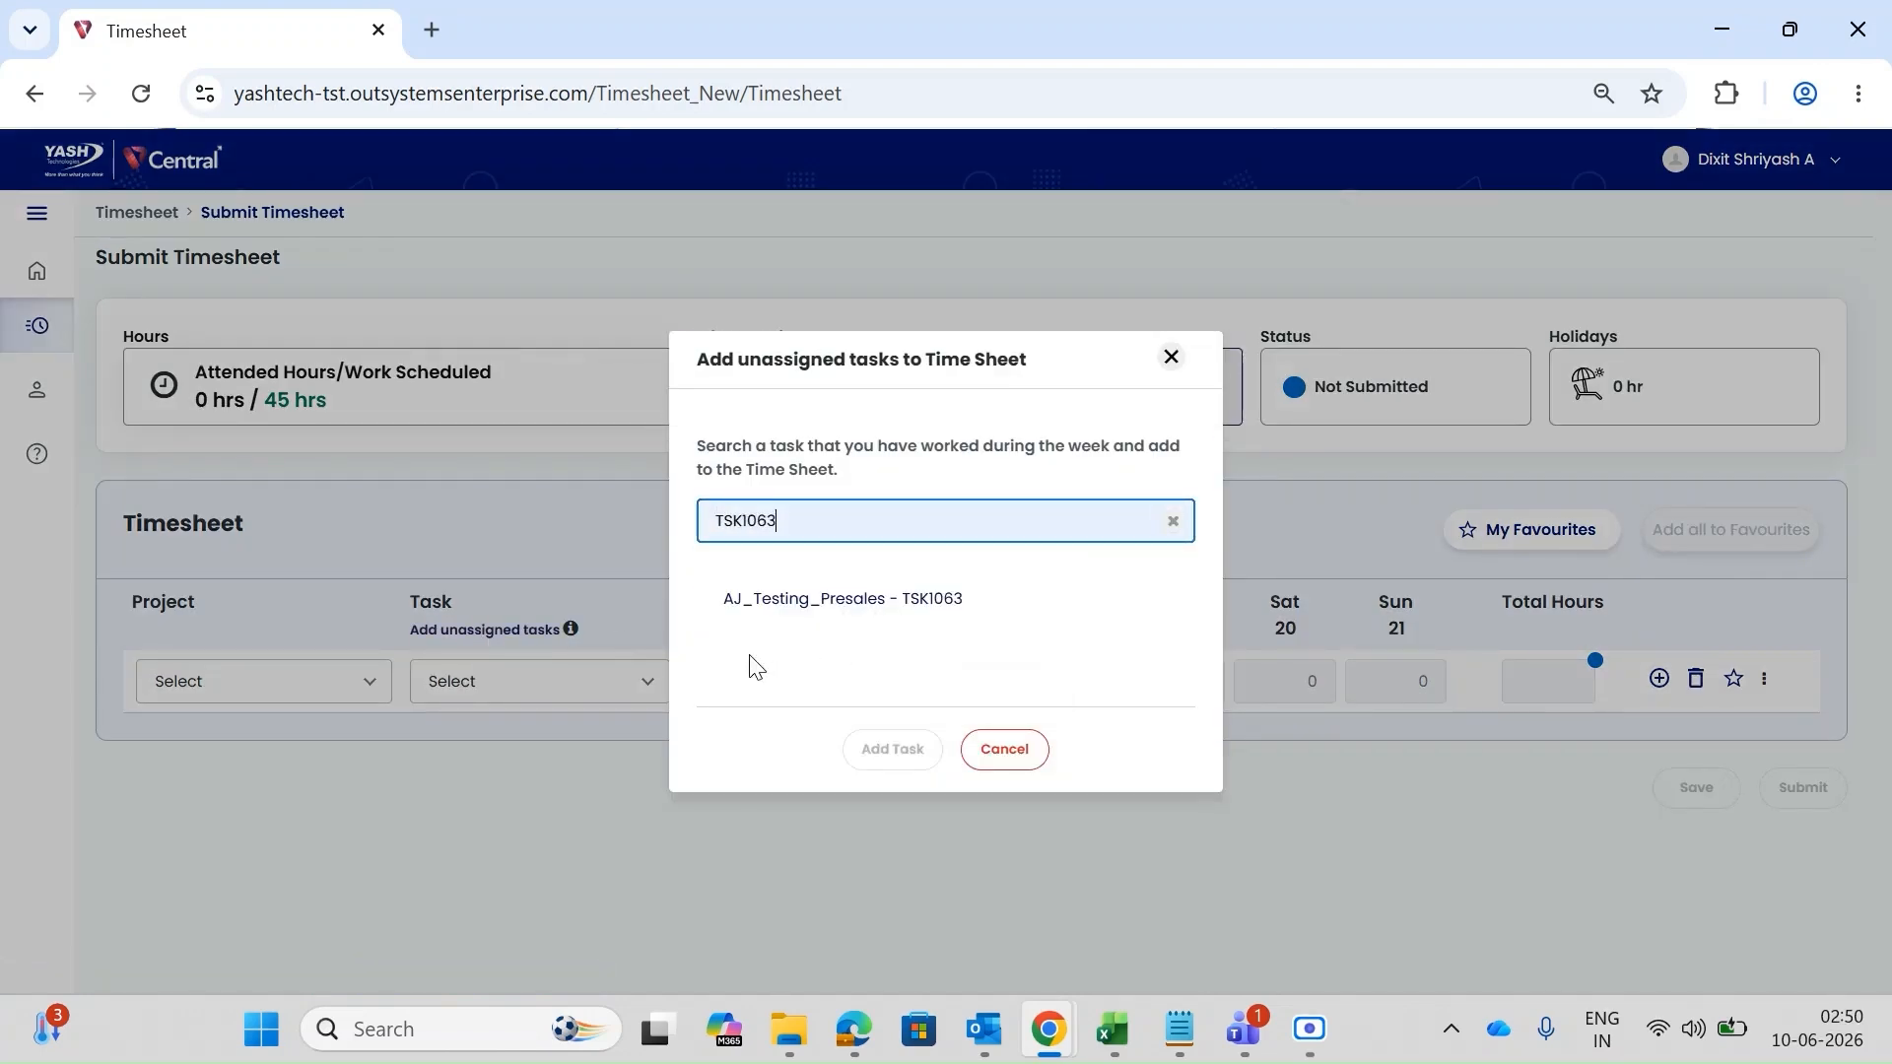
click(801, 616)
click(849, 714)
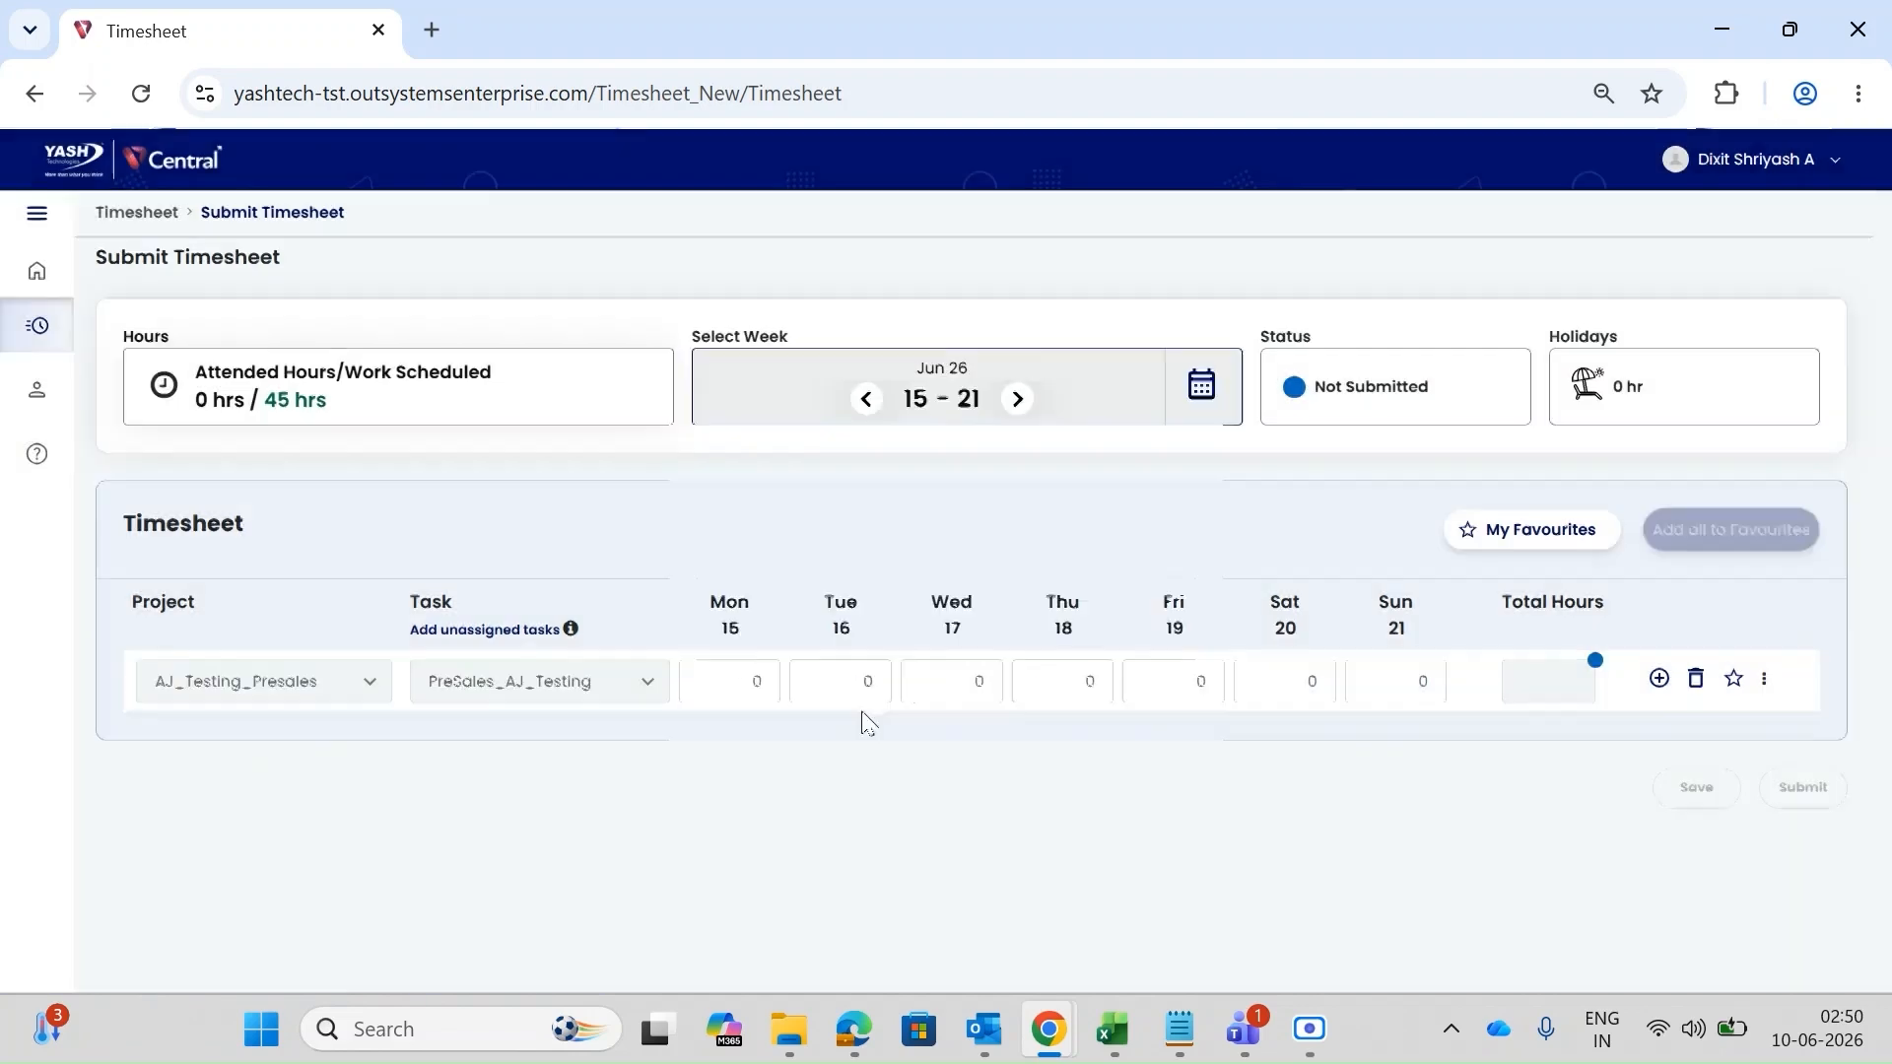
Enter 2 hours each for Monday 15 and Tuesday 16 on the AJ_Testing_Presales row.
click(737, 673)
text(2)
click(855, 680)
text(2)
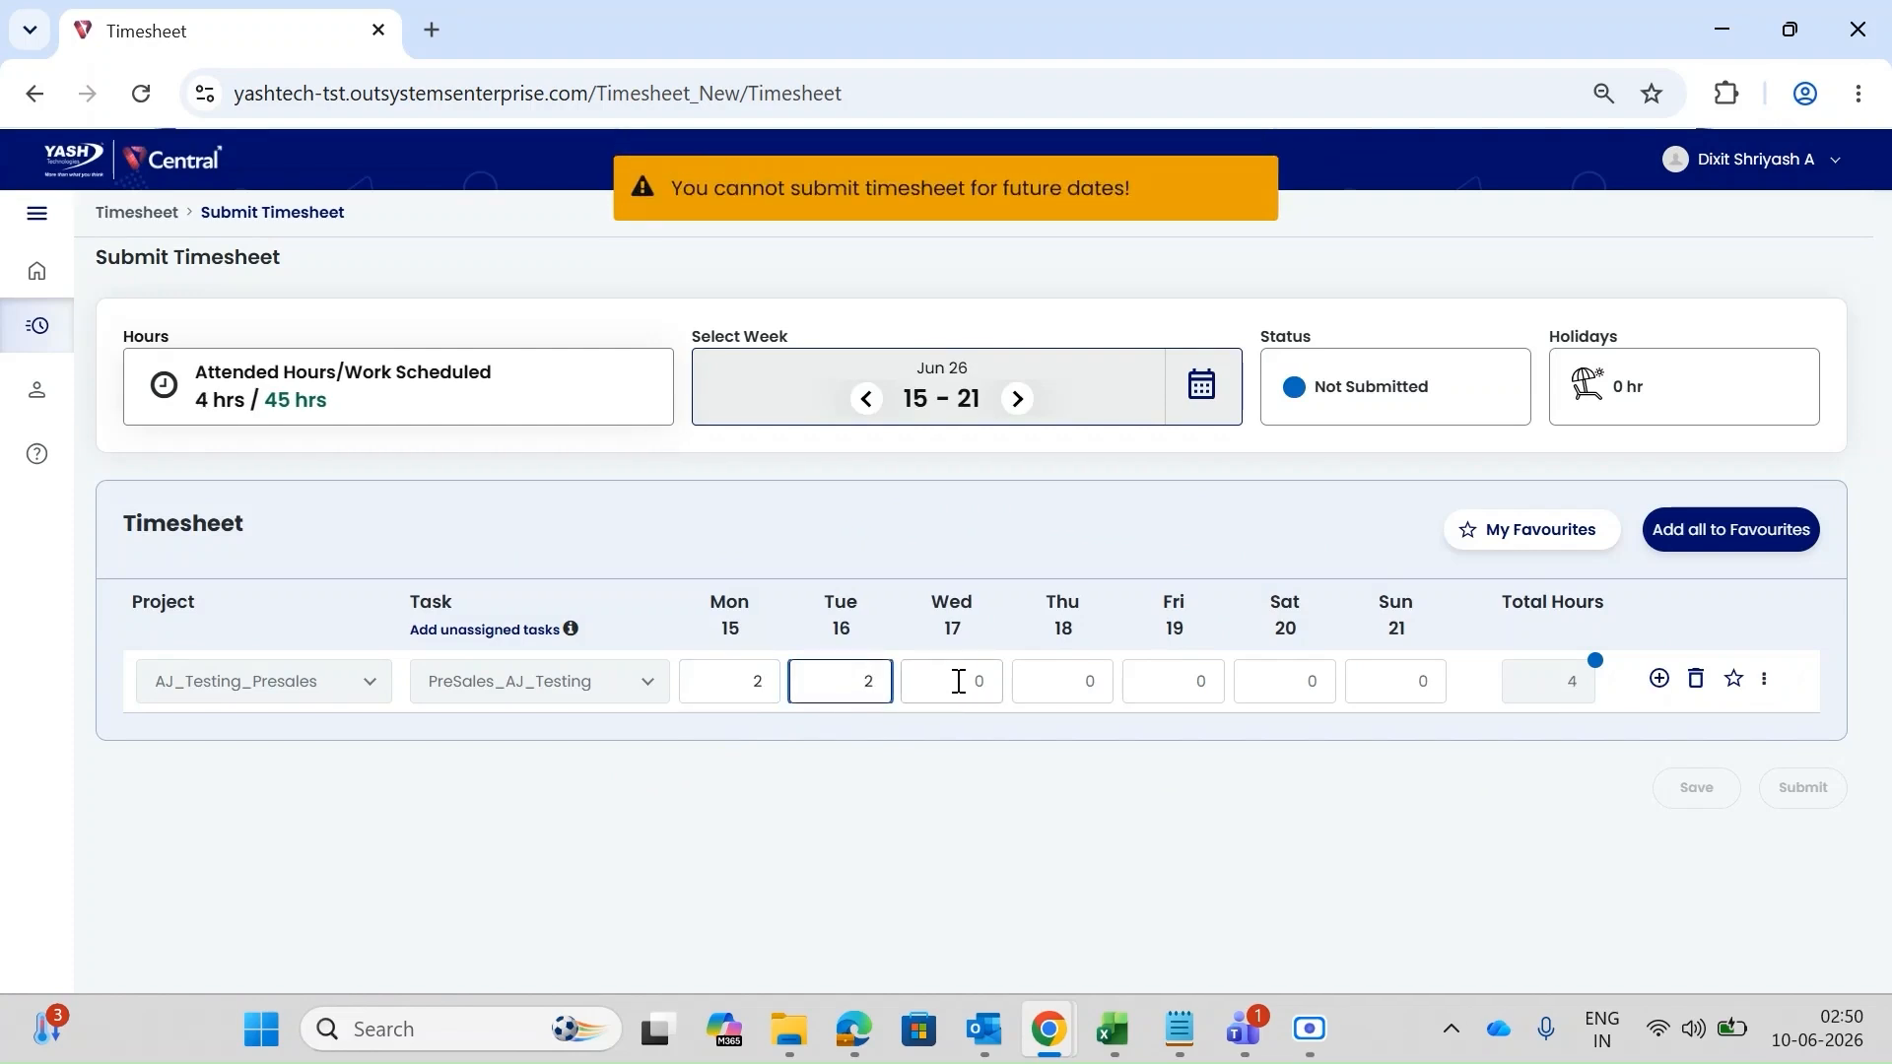
Return to the week of 8–14 June 26 and add the unassigned task AJ_Testing_Presales - TSK1063 to its timesheet.
click(865, 399)
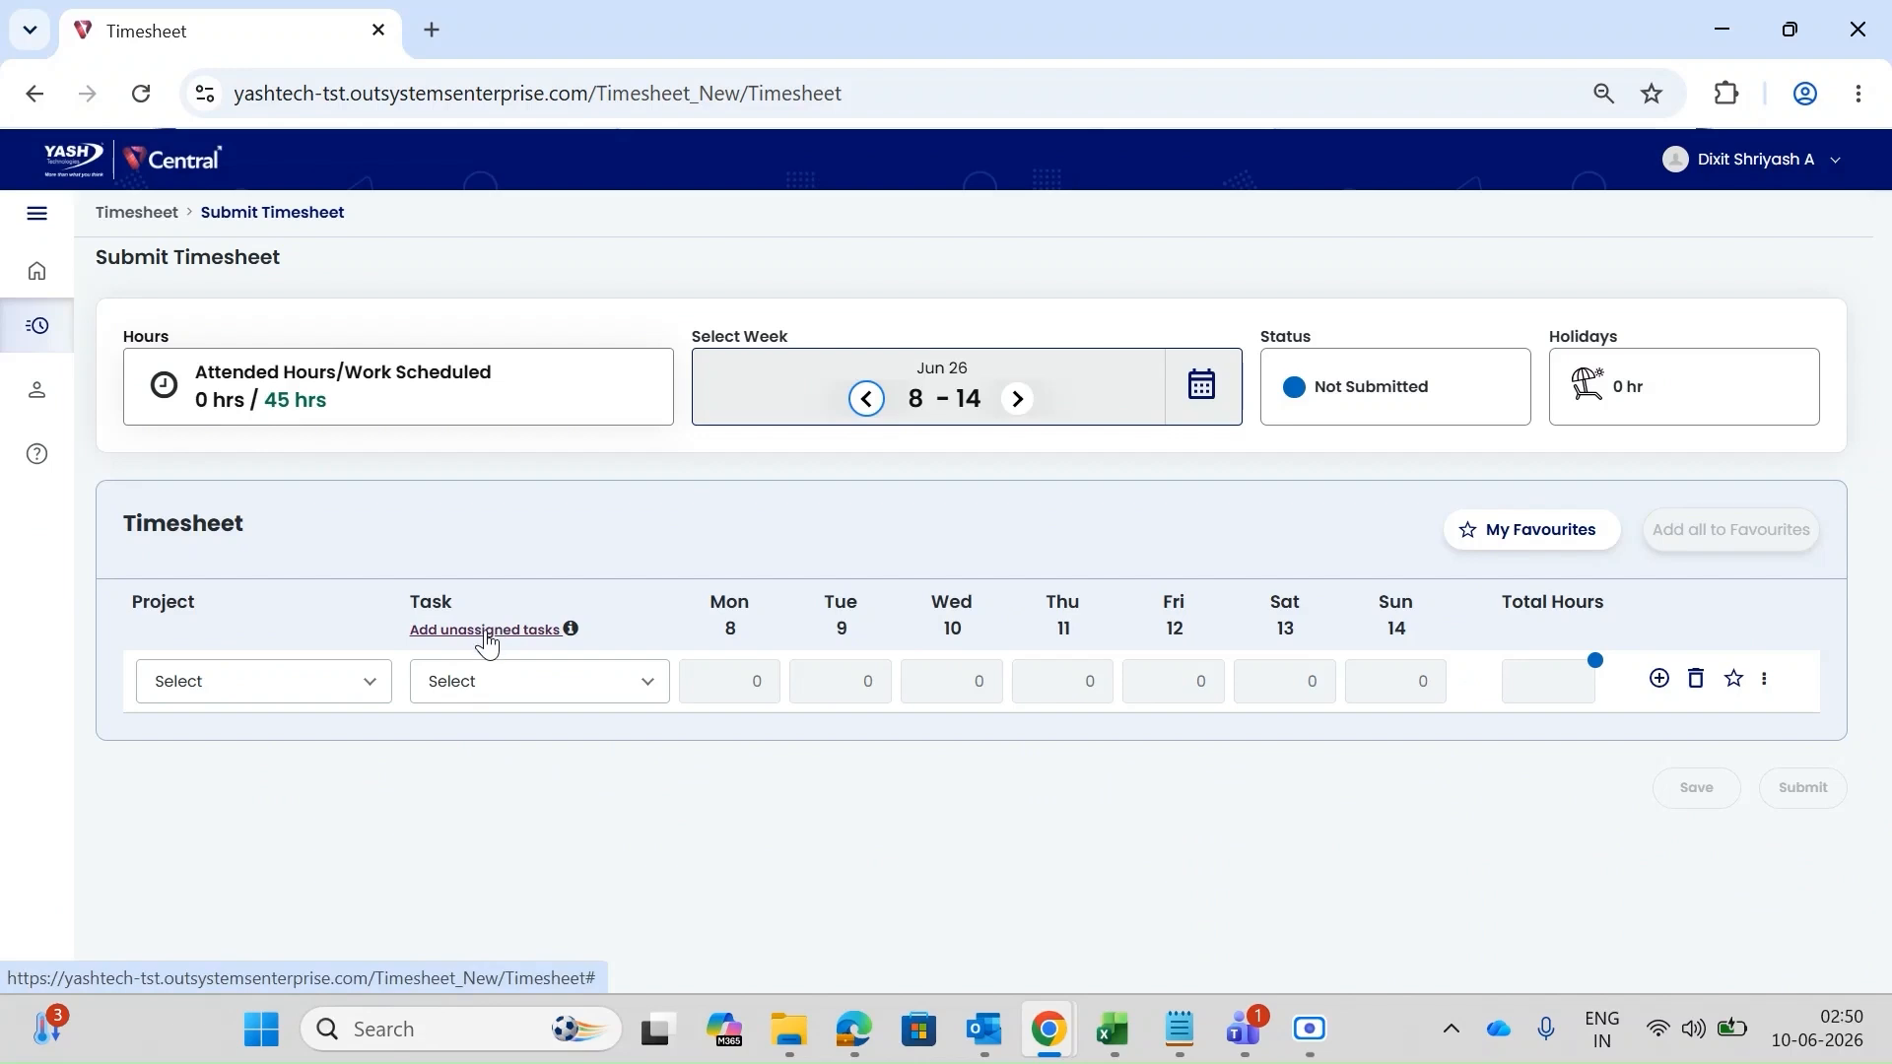
click(486, 642)
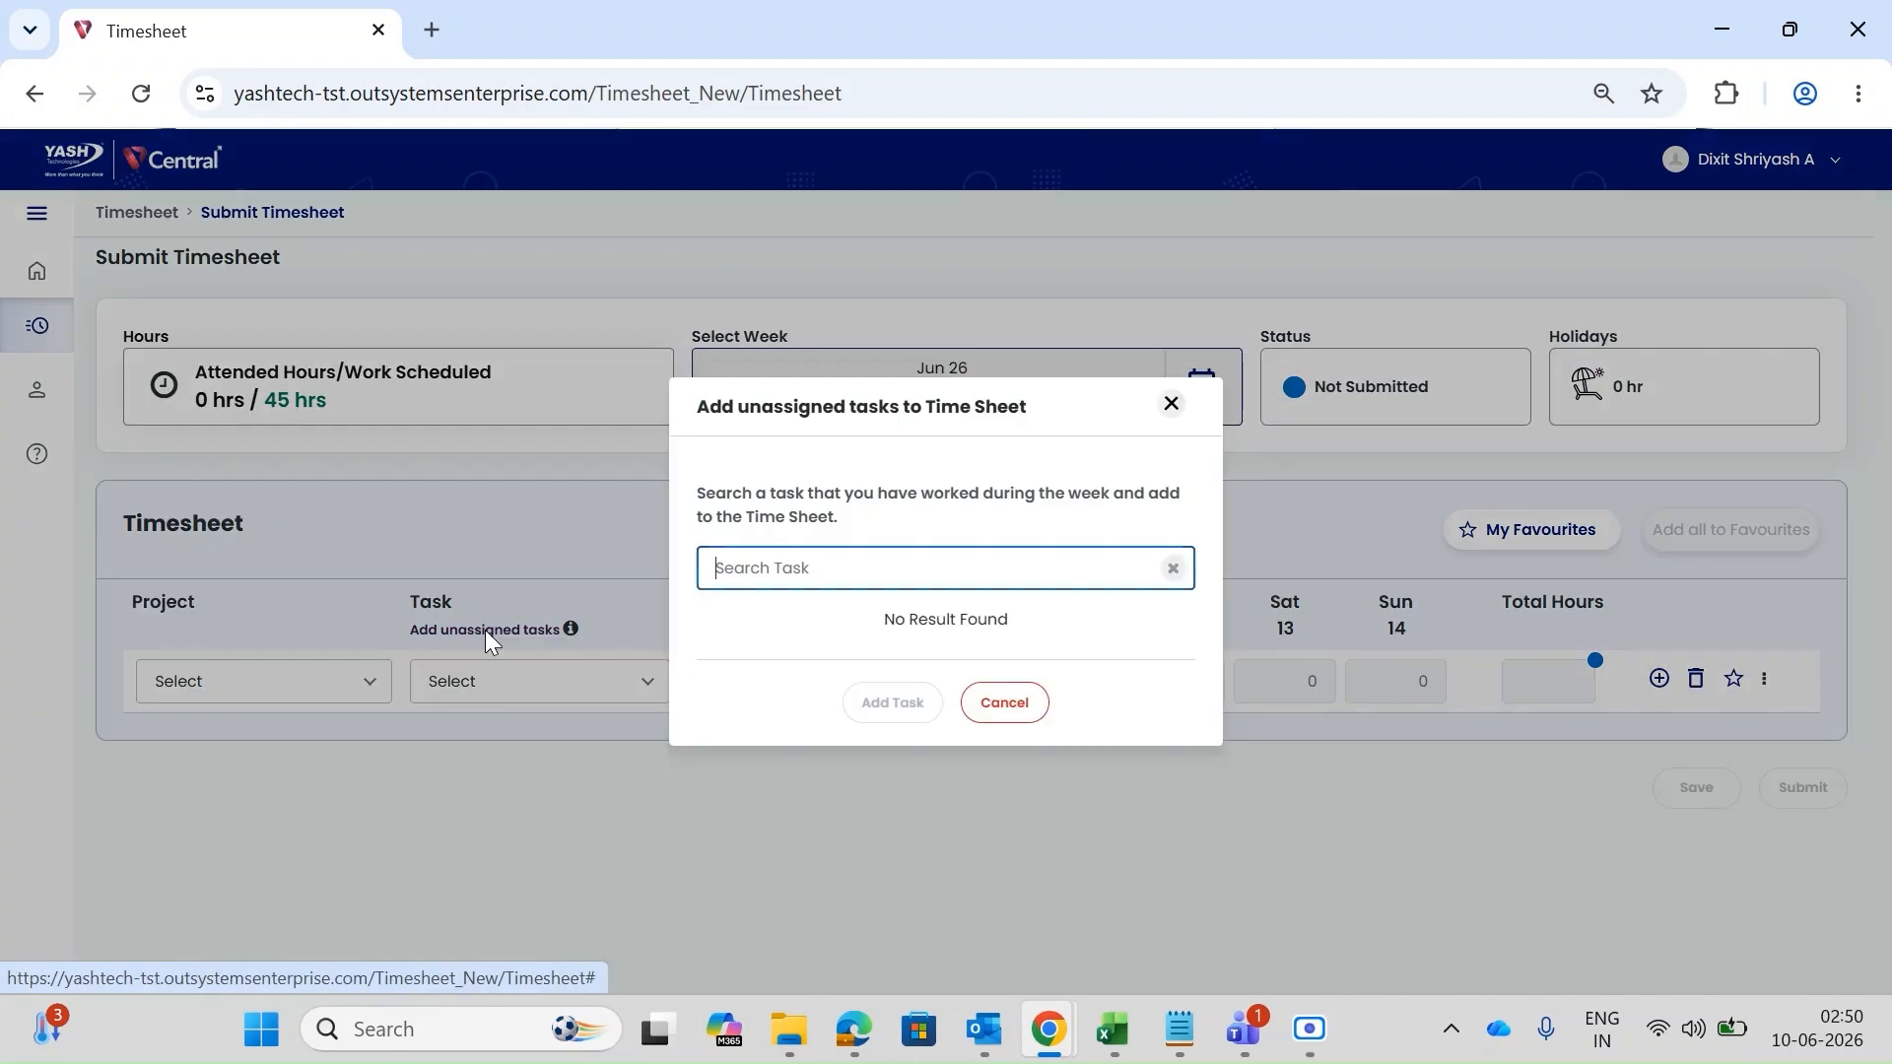
click(853, 577)
click(883, 658)
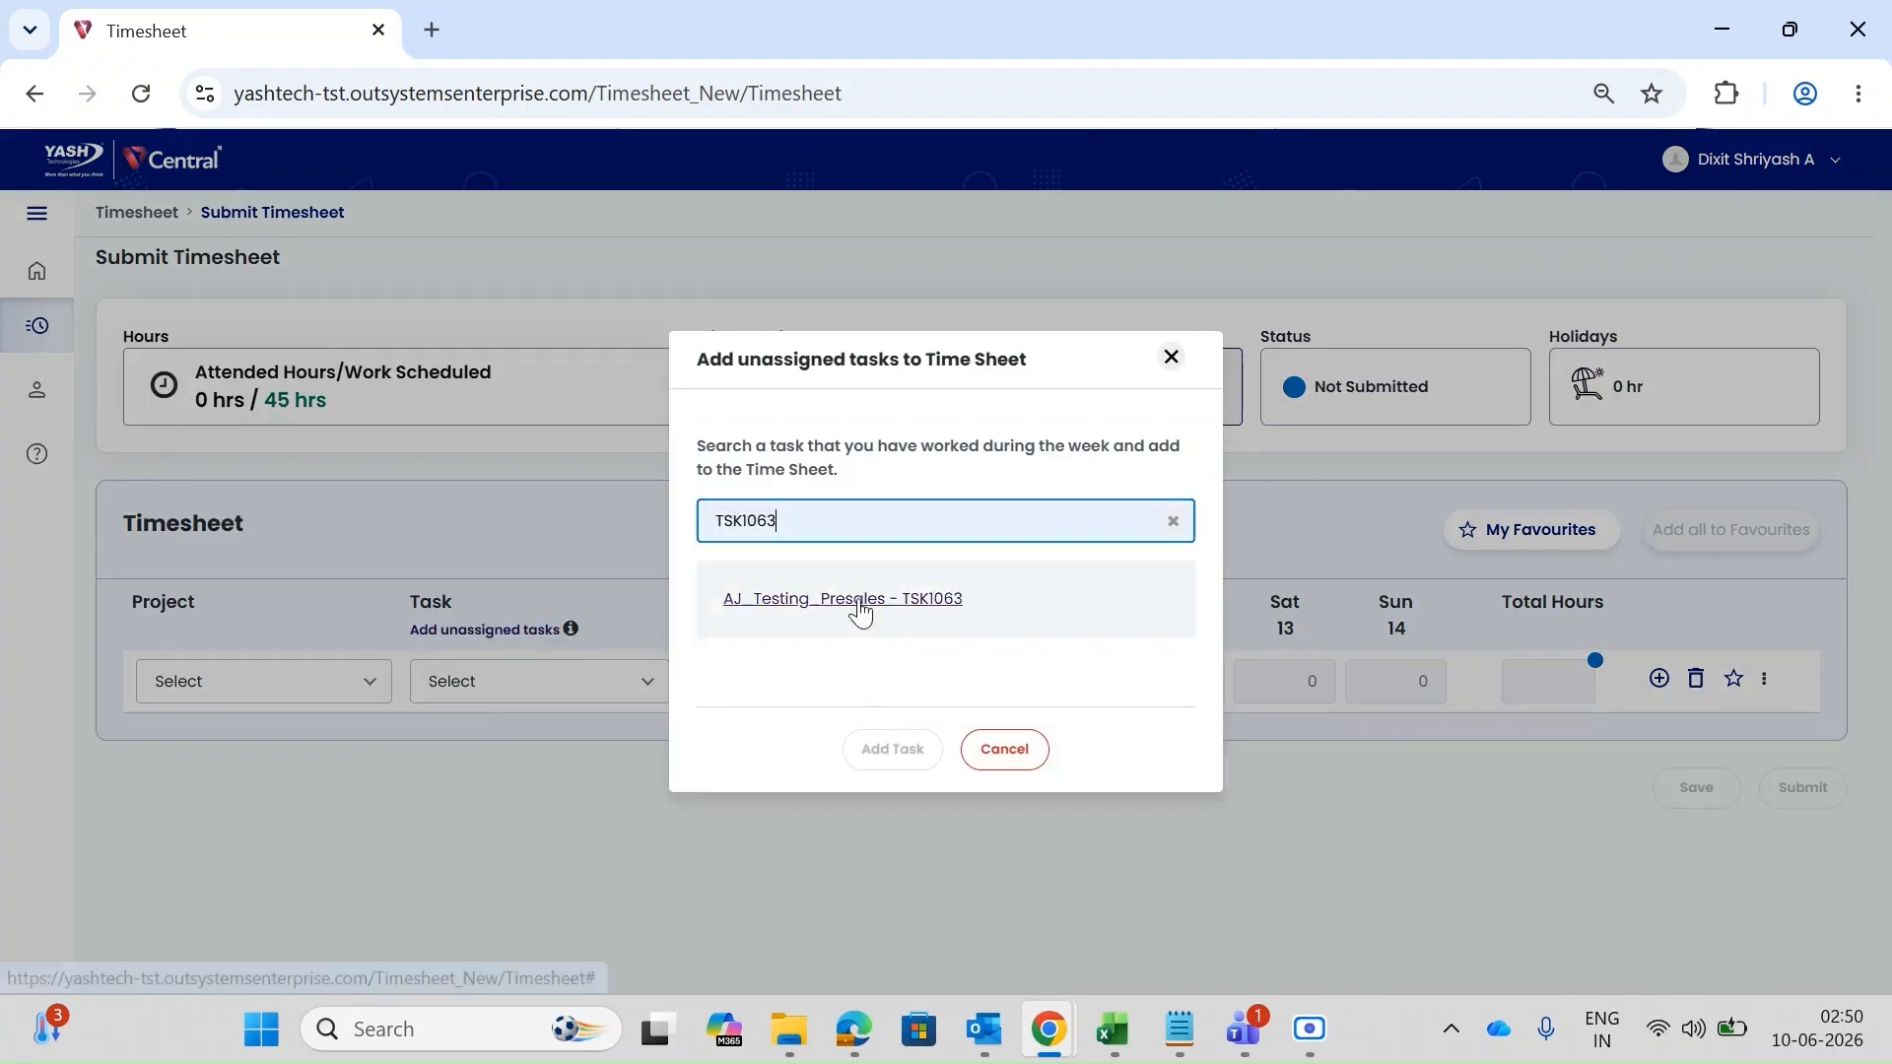
click(869, 597)
click(892, 705)
Enter 2 hours for each day from Monday 8 to Thursday 11 on the AJ_Testing_Presales row.
click(759, 684)
text(2)
click(857, 684)
text(2)
click(949, 685)
text(2)
click(1077, 680)
text(2)
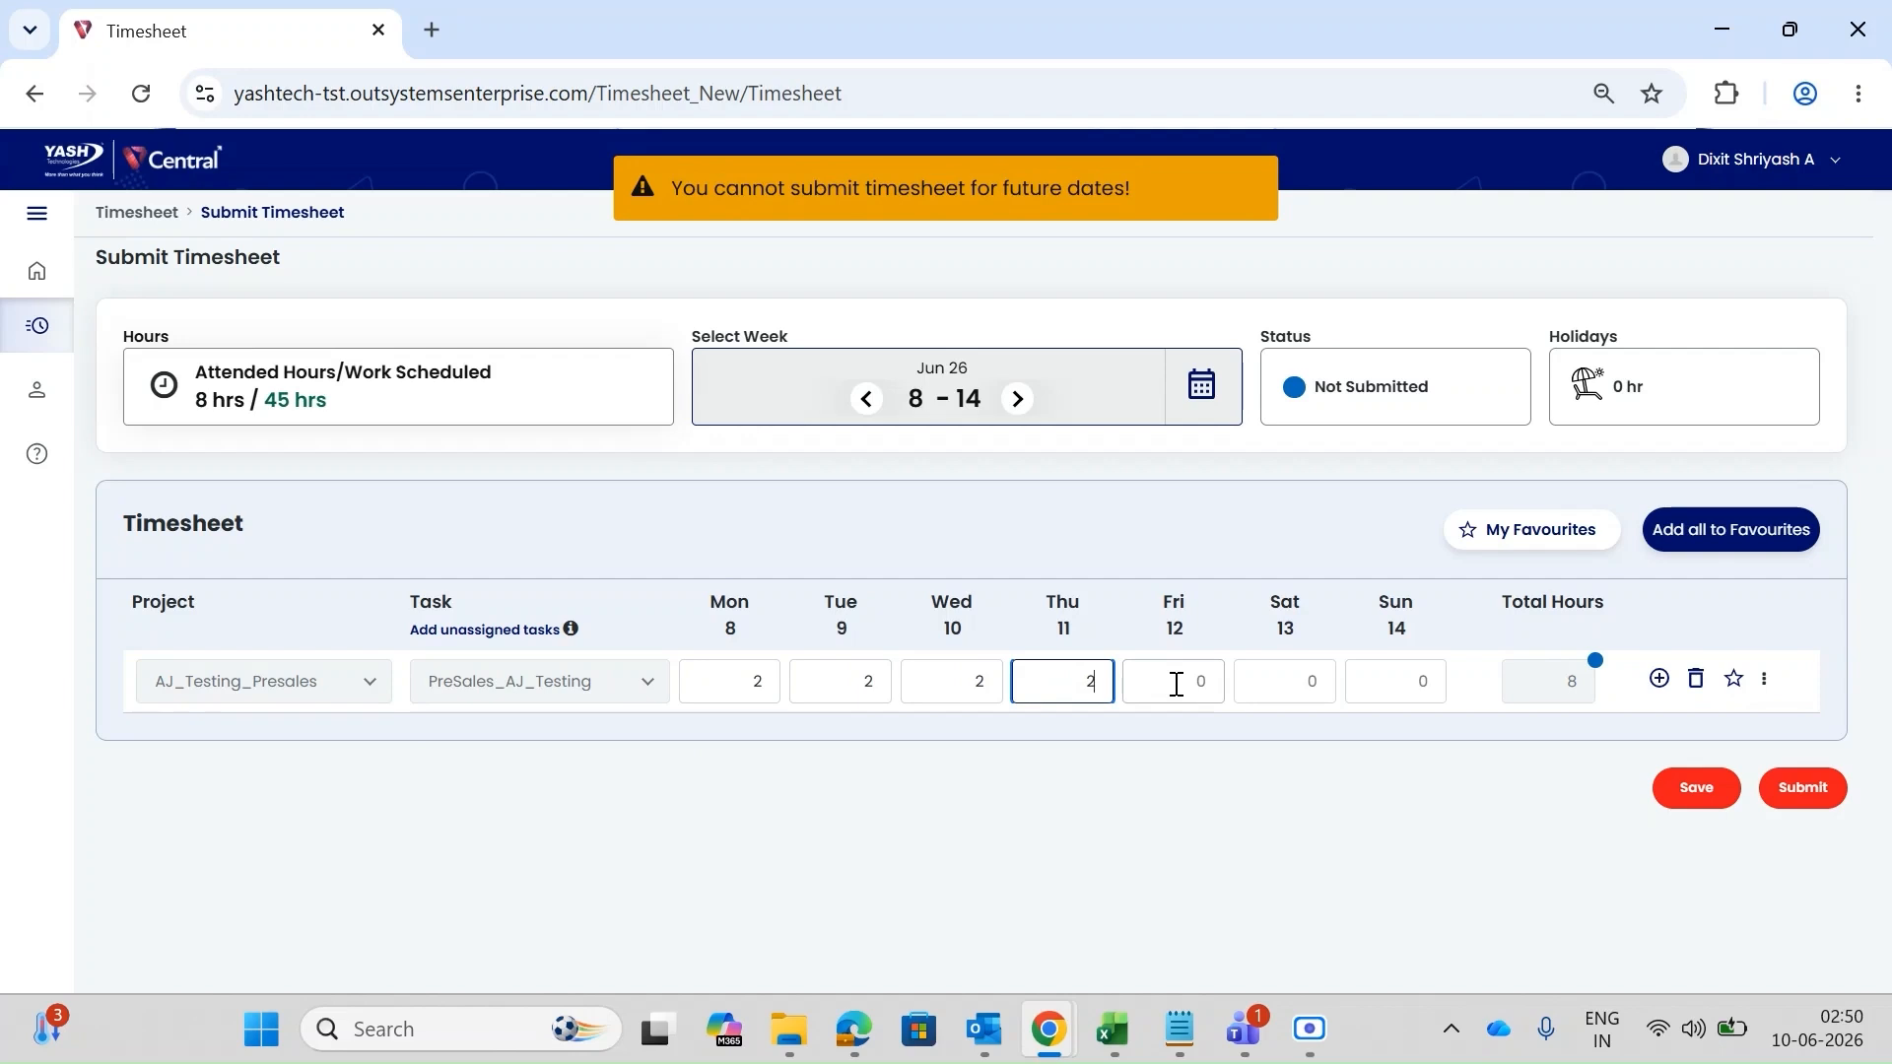
click(1033, 767)
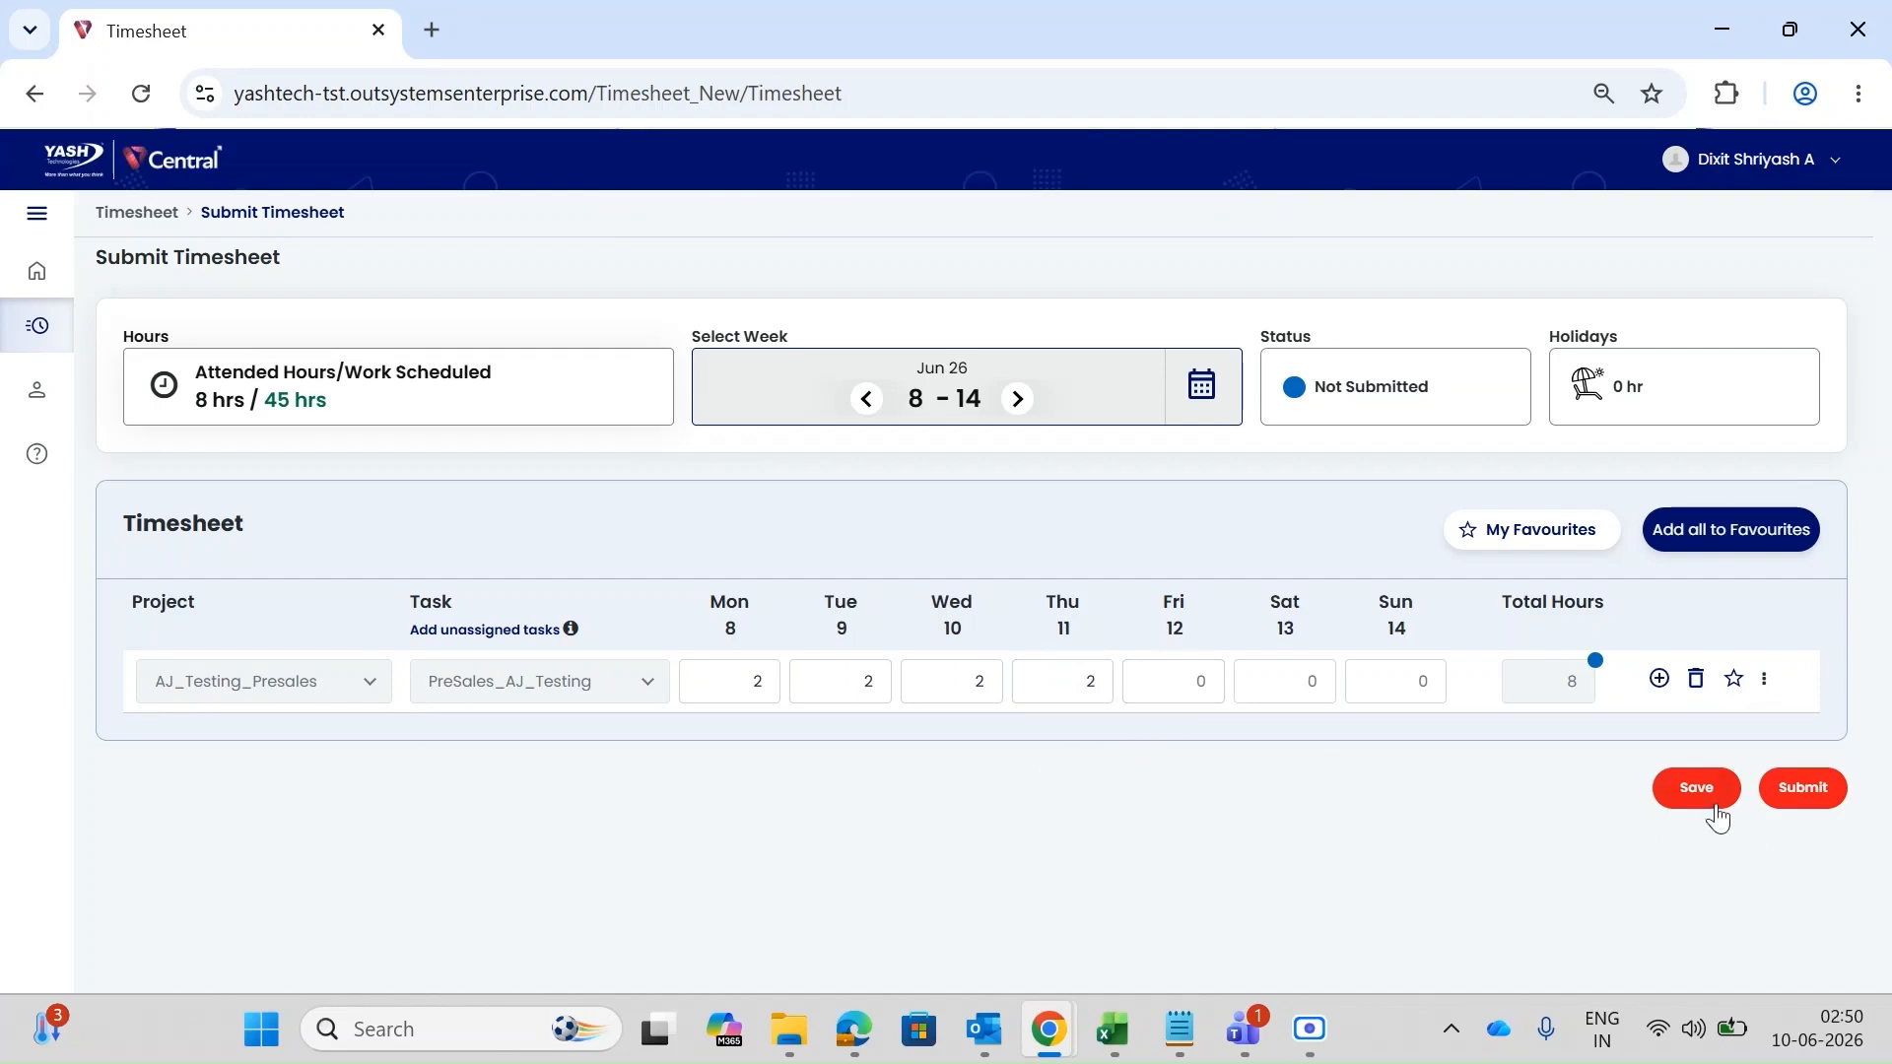
Mark the AJ_Testing_Presales row as a favourite, then review the favourites list and close it.
click(1733, 678)
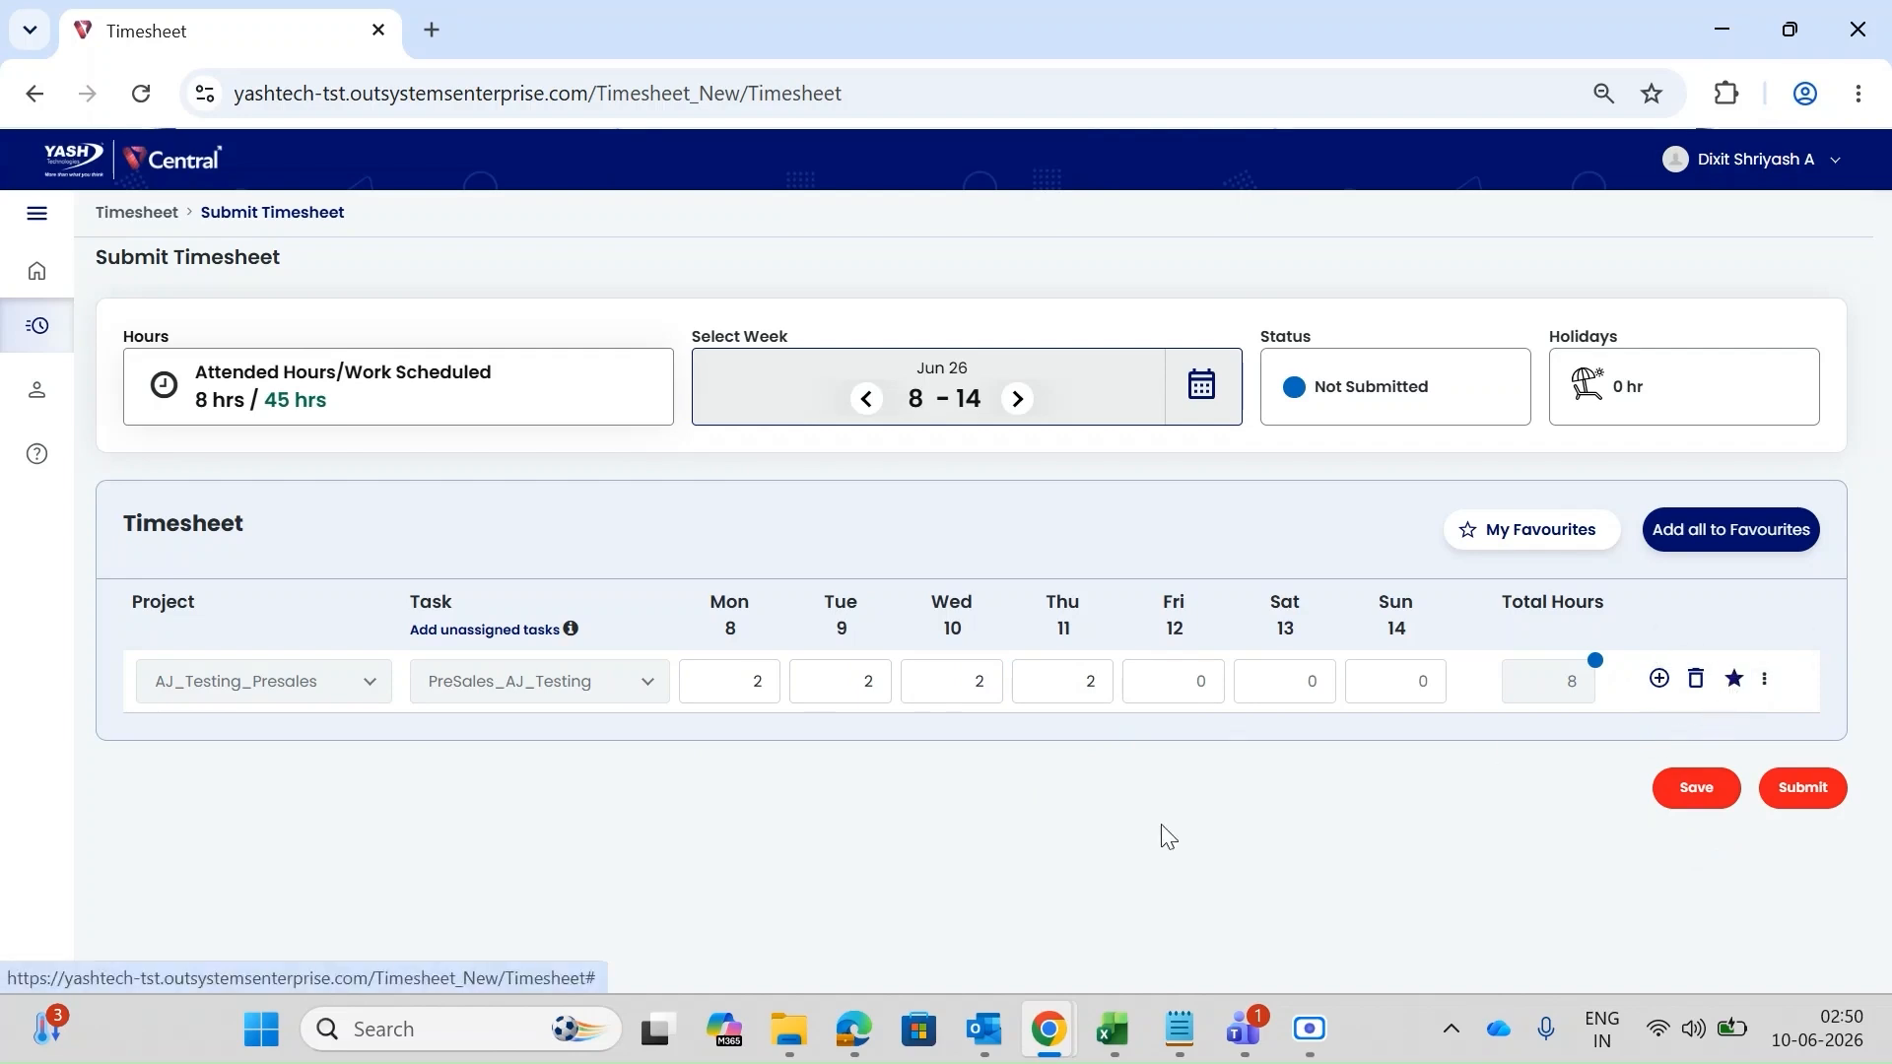
click(1522, 532)
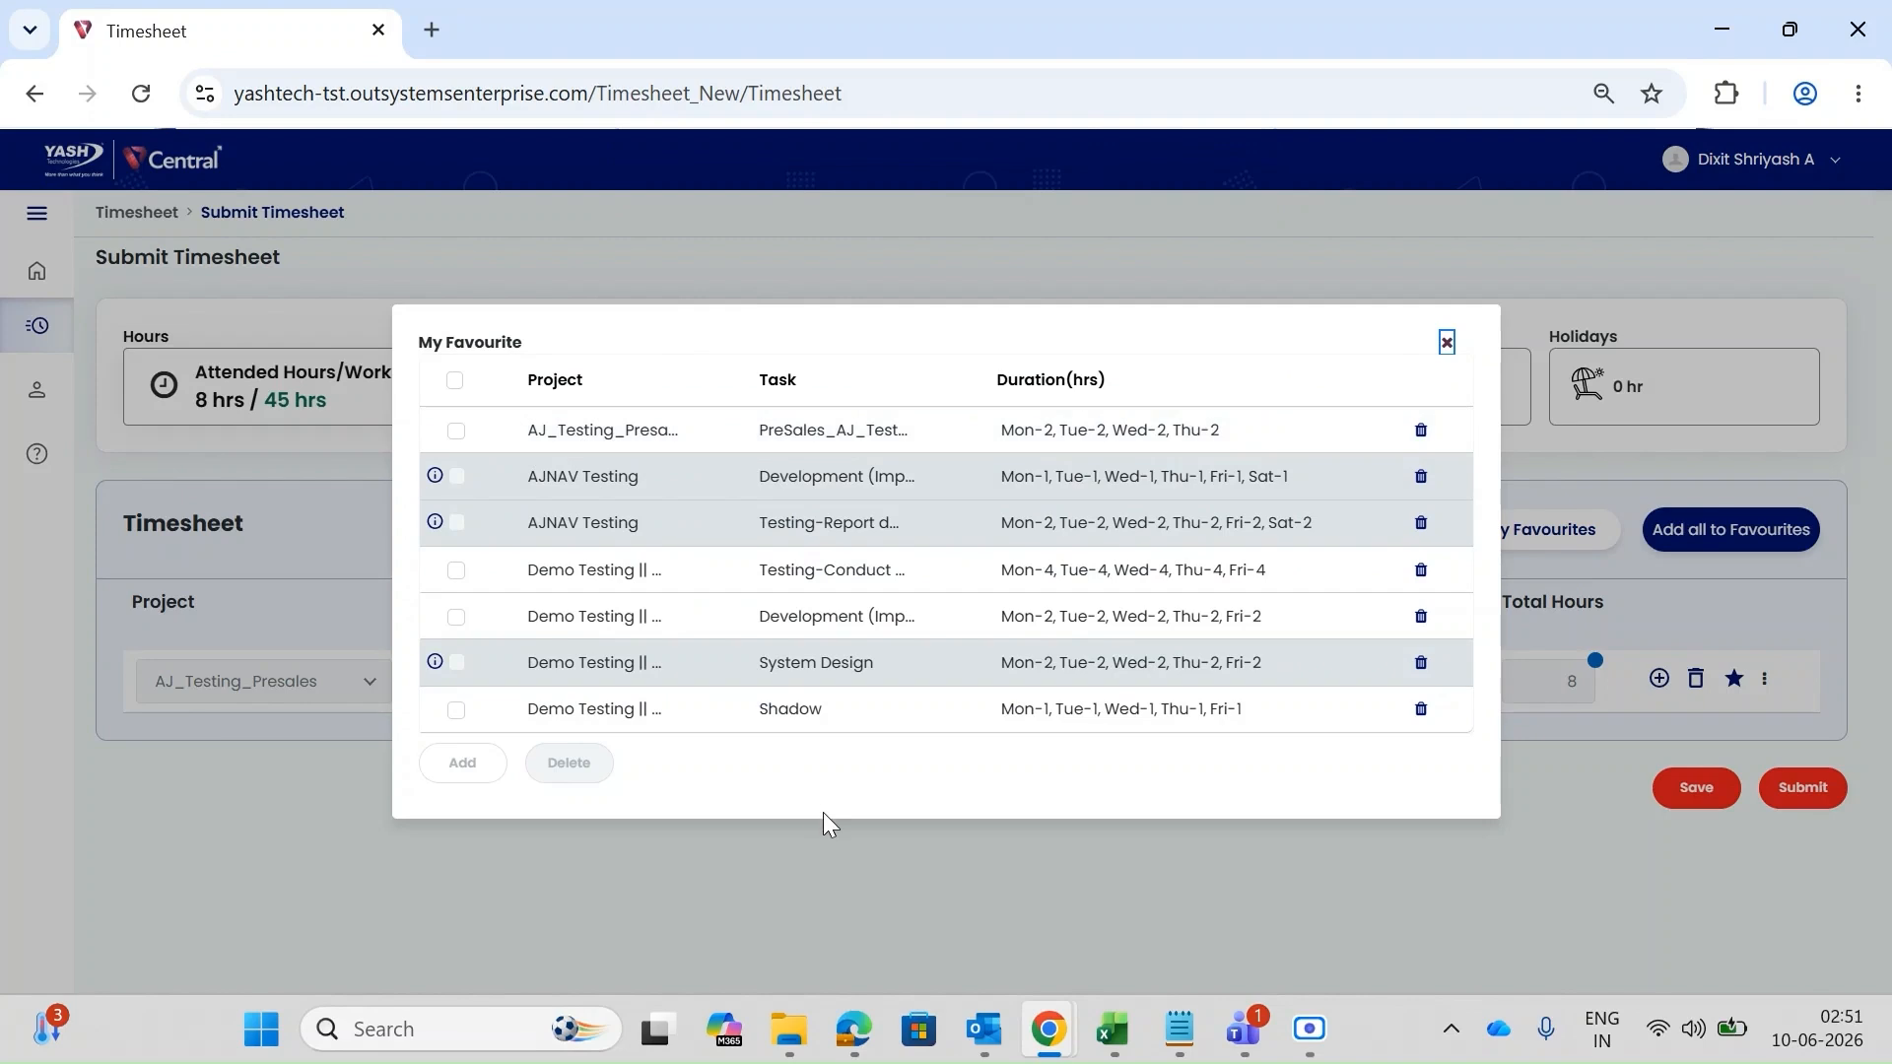
click(1445, 343)
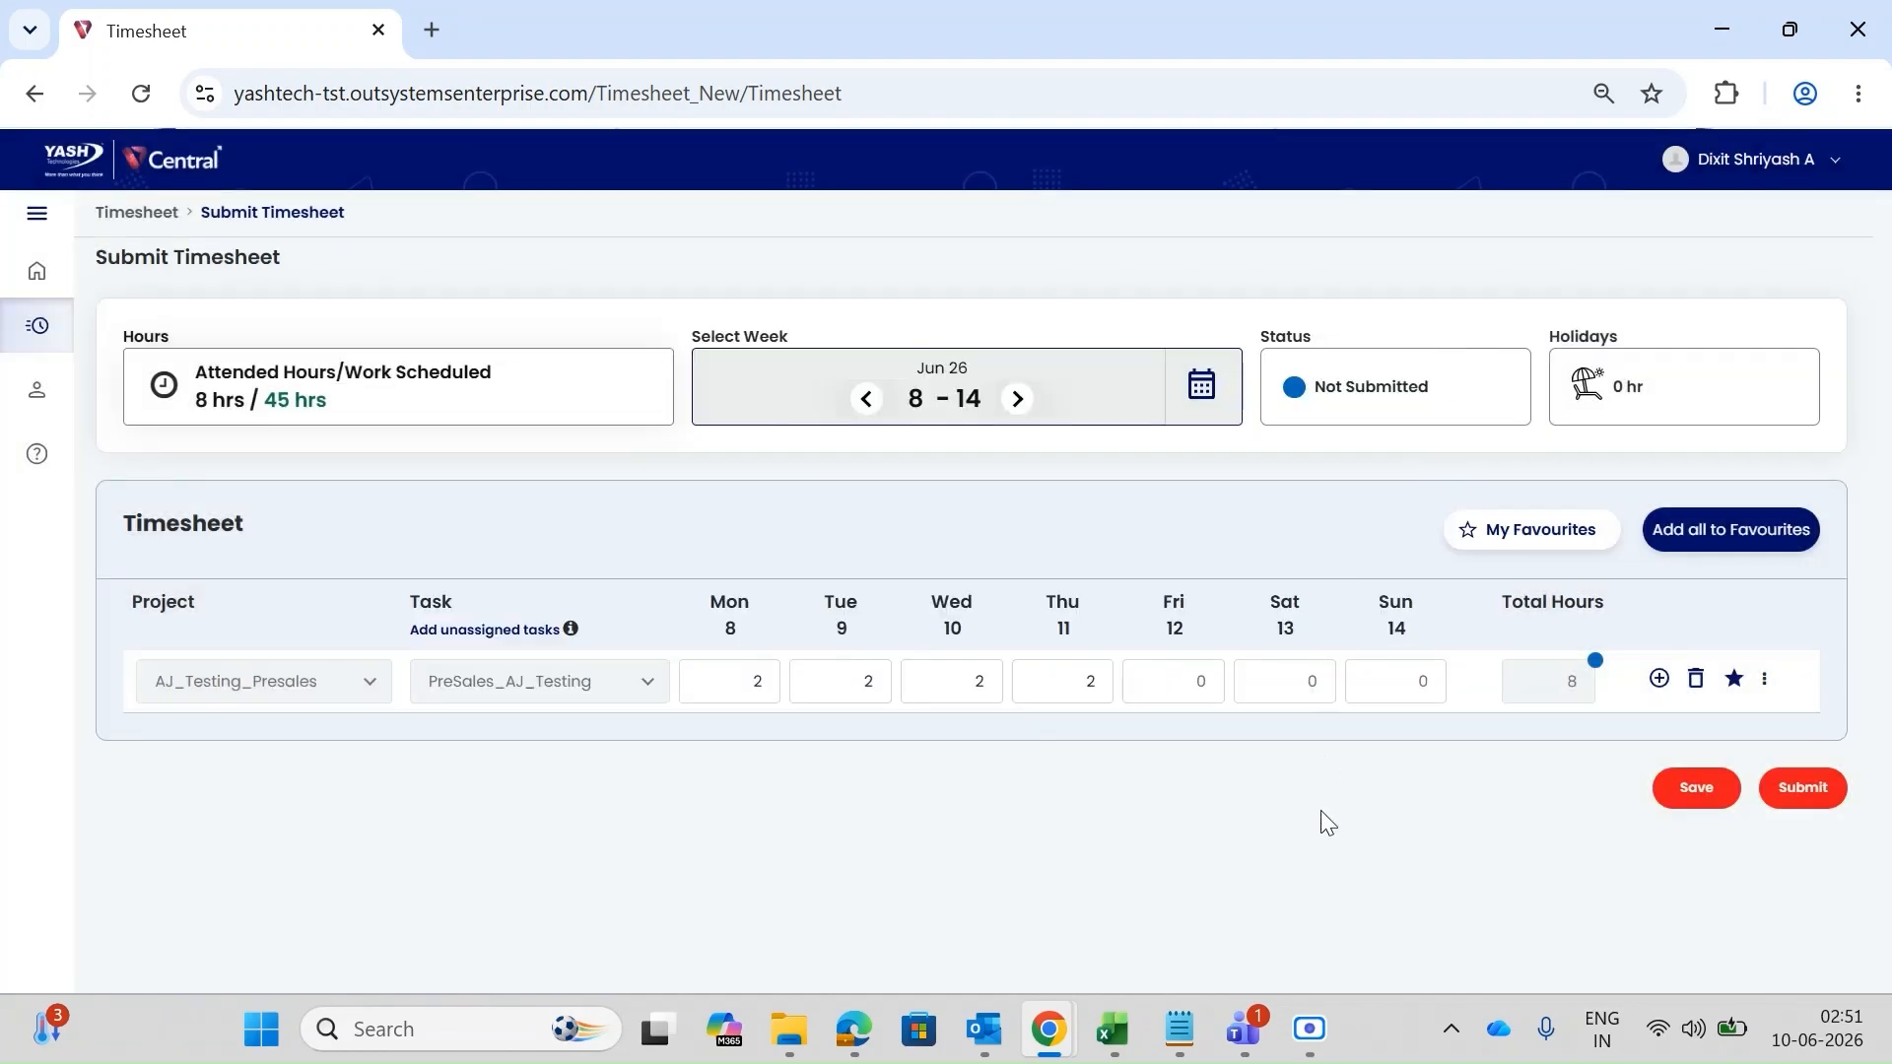